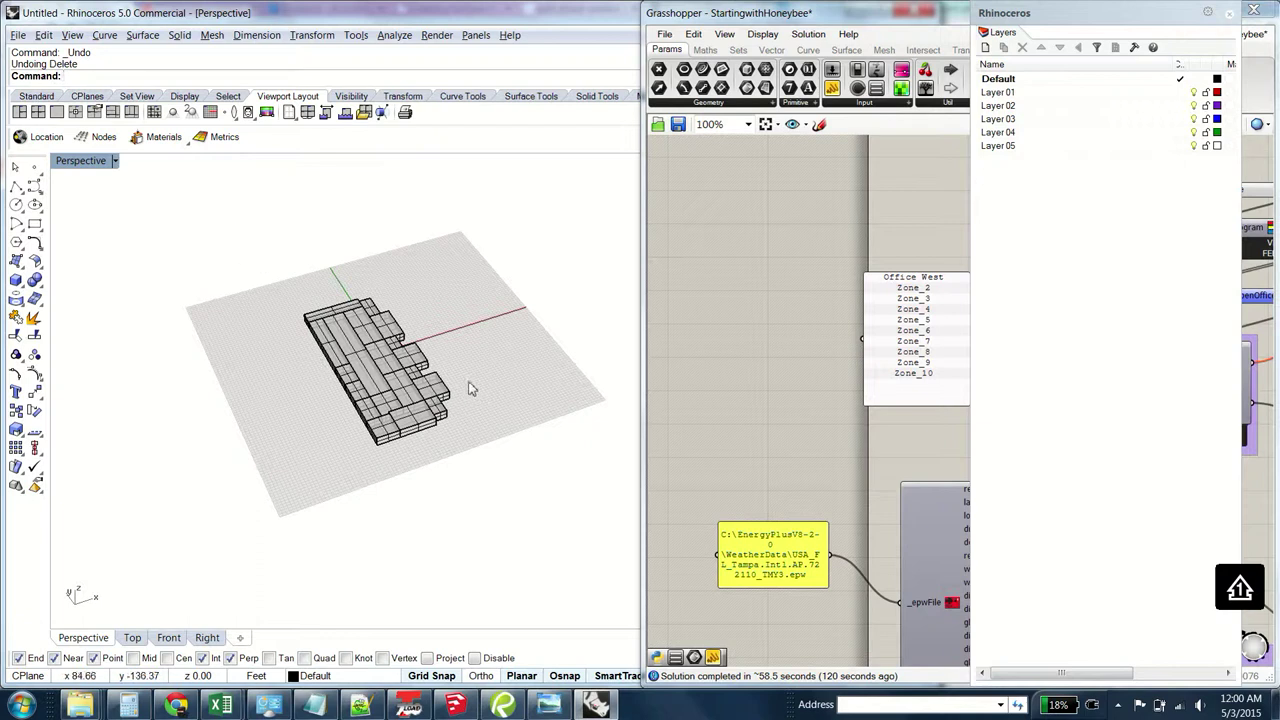
Move the two defaultFolder_ components above the Office West zone name panel, away from the purple Brep group
left_click_drag(263, 282, 520, 480)
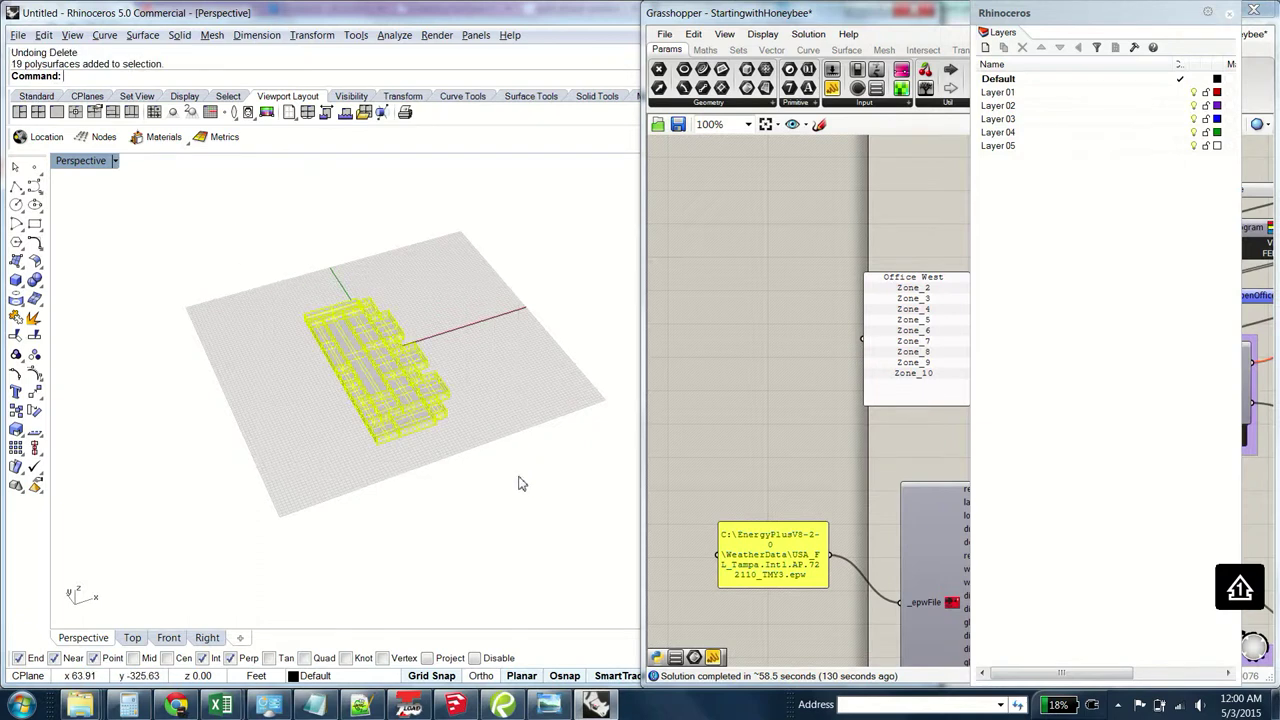
left_click(487, 452)
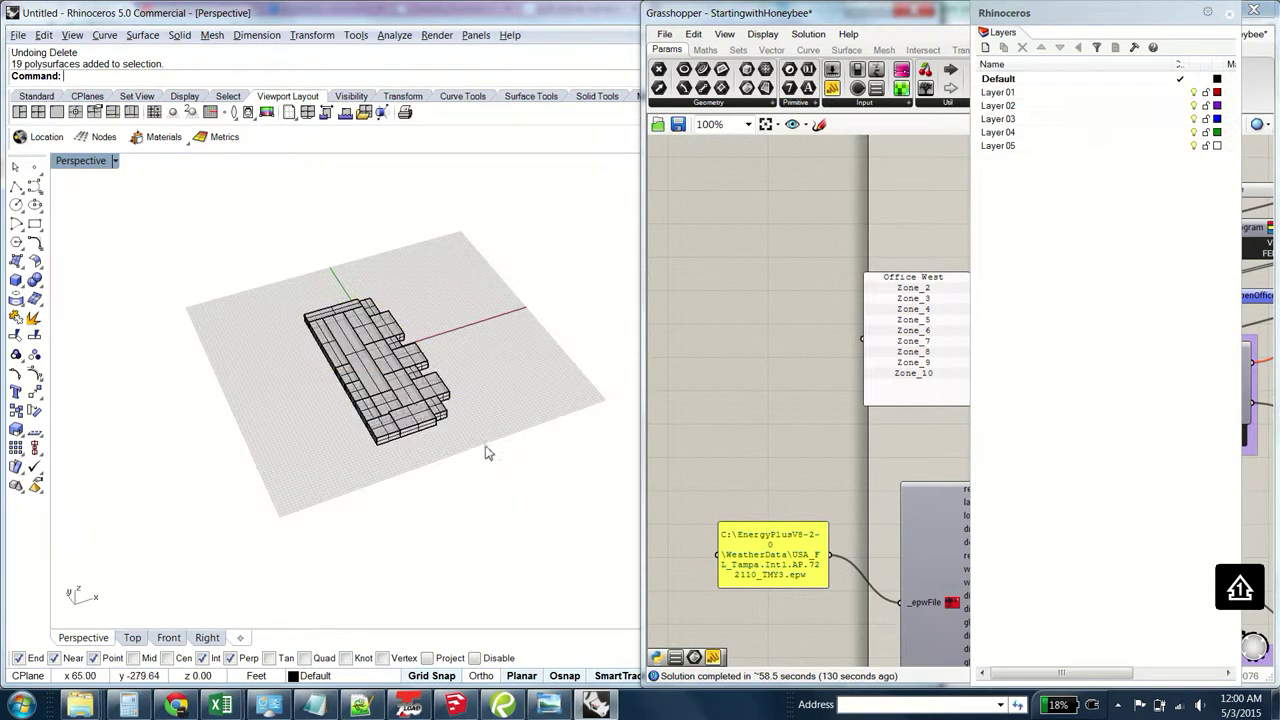
left_click(856, 434)
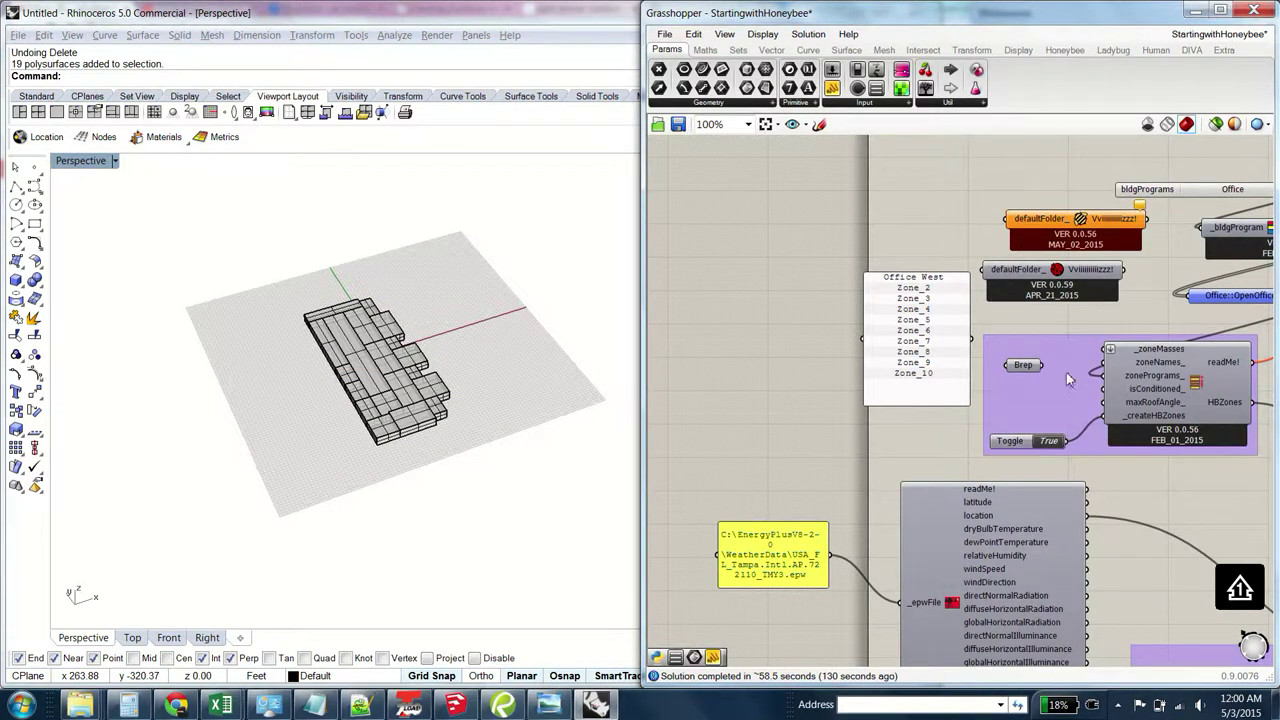
left_click_drag(1035, 228, 922, 188)
left_click_drag(1010, 287, 902, 230)
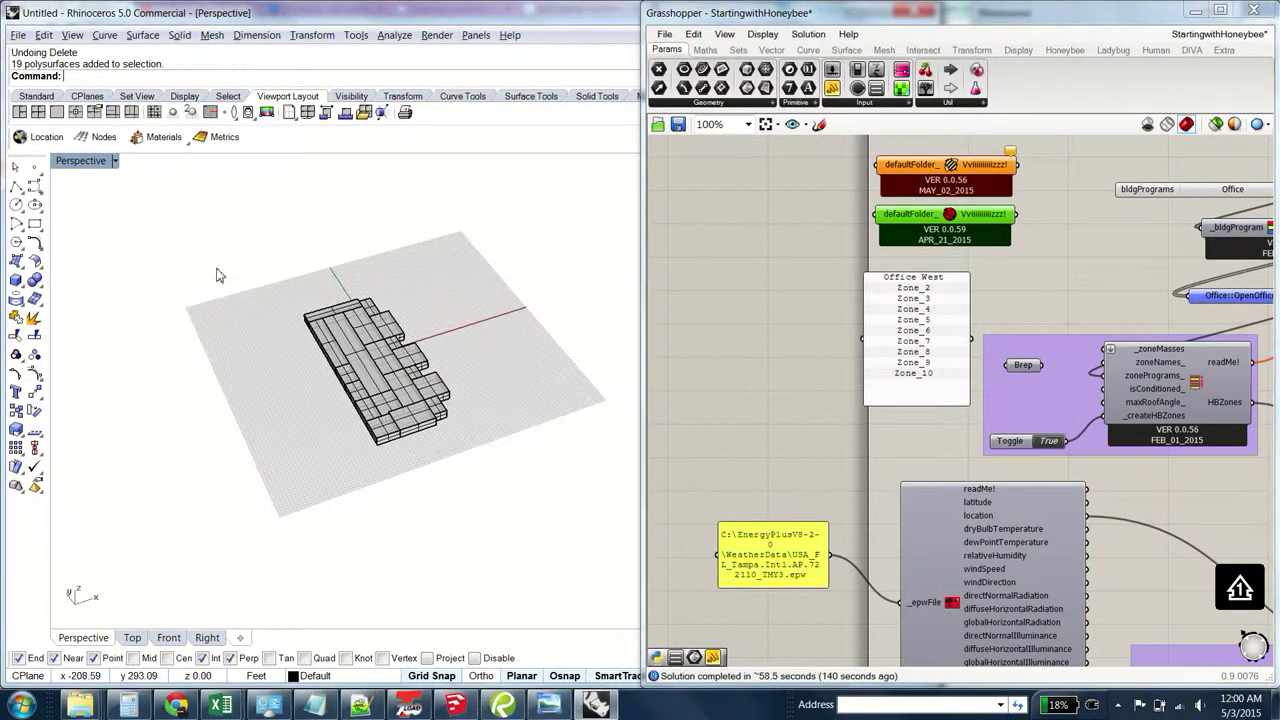
left_click_drag(197, 250, 491, 505)
left_click(518, 344)
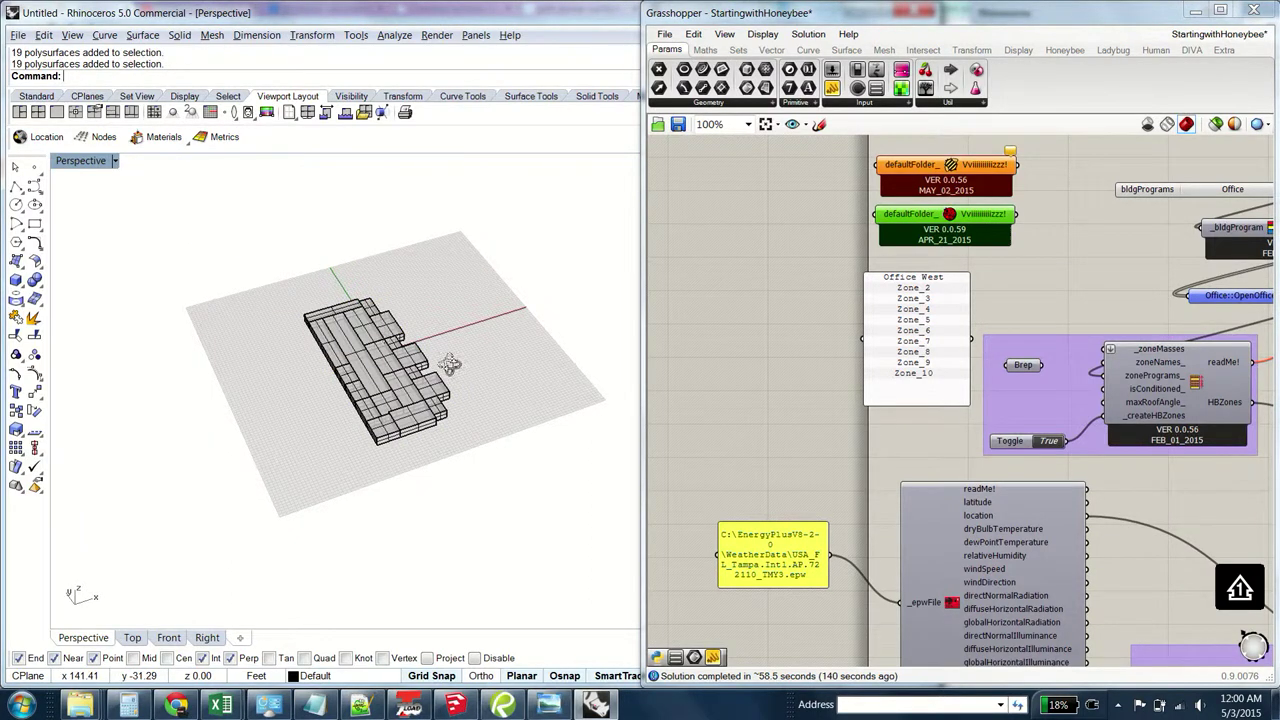
right_click_drag(446, 366, 414, 355)
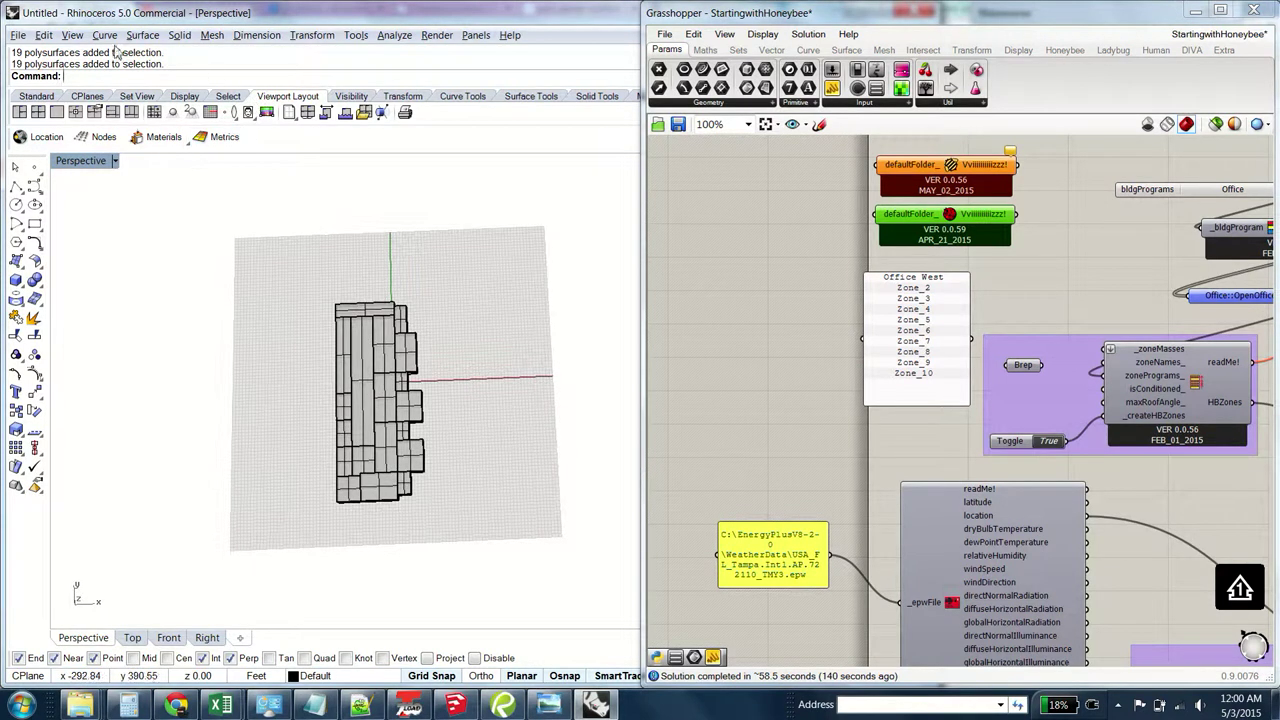
left_click(55, 36)
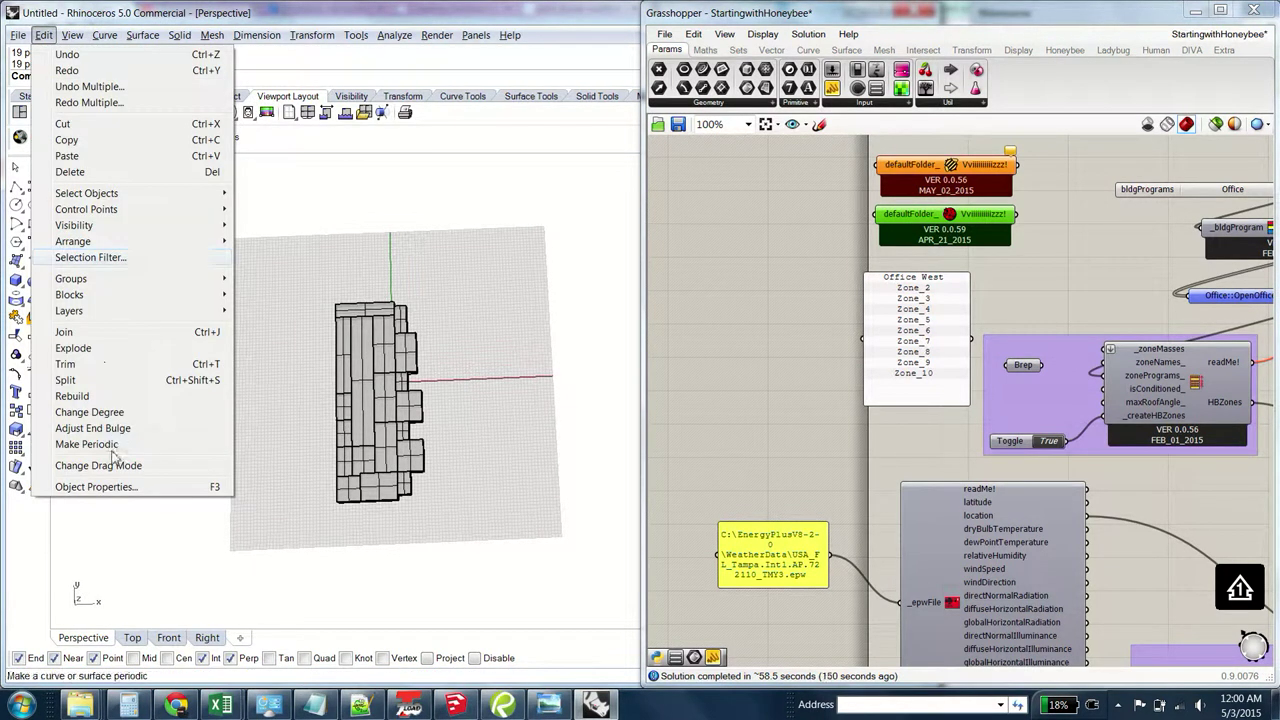
left_click(95, 487)
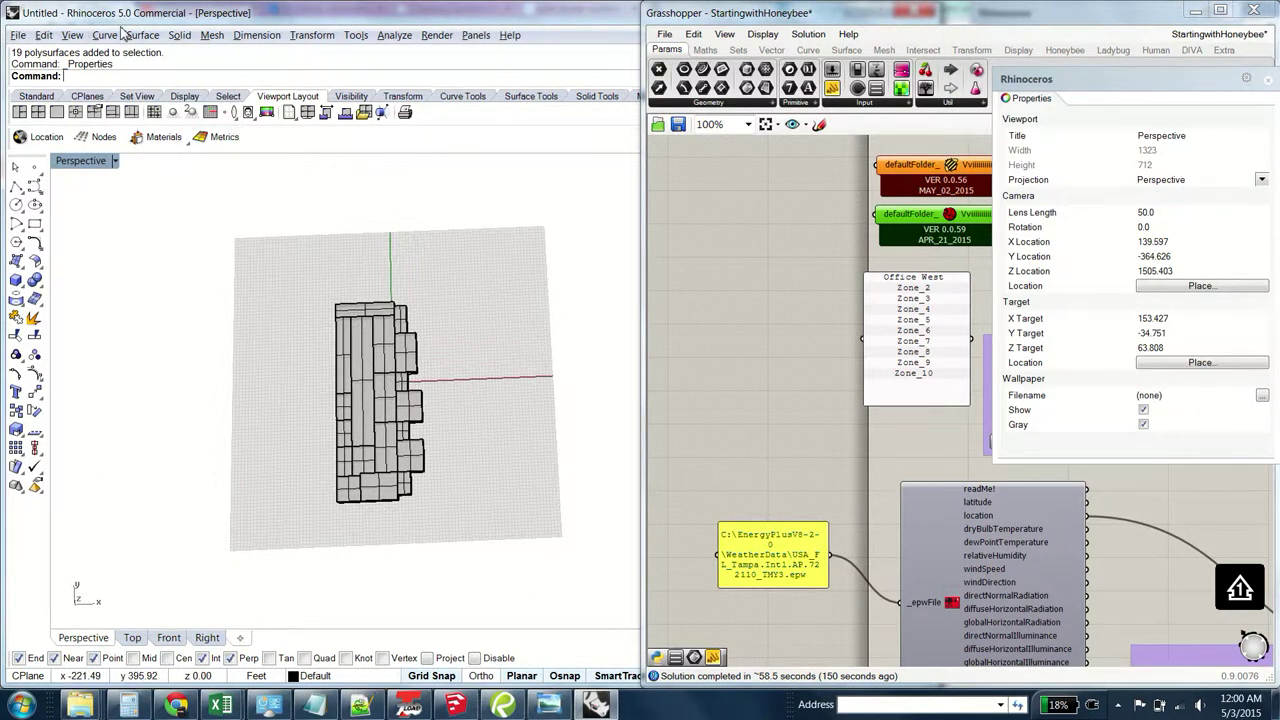
Change the document's model units to Meters and scale the model by 0.3048
left_click(356, 36)
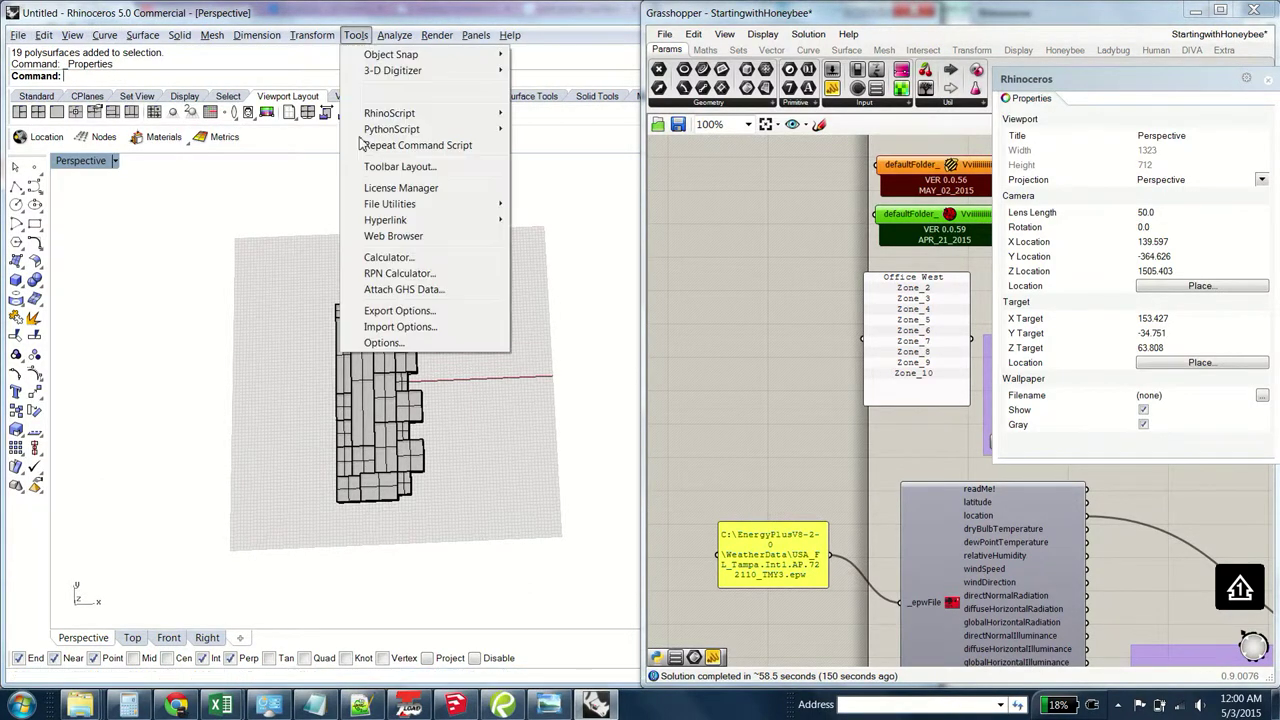
left_click(383, 342)
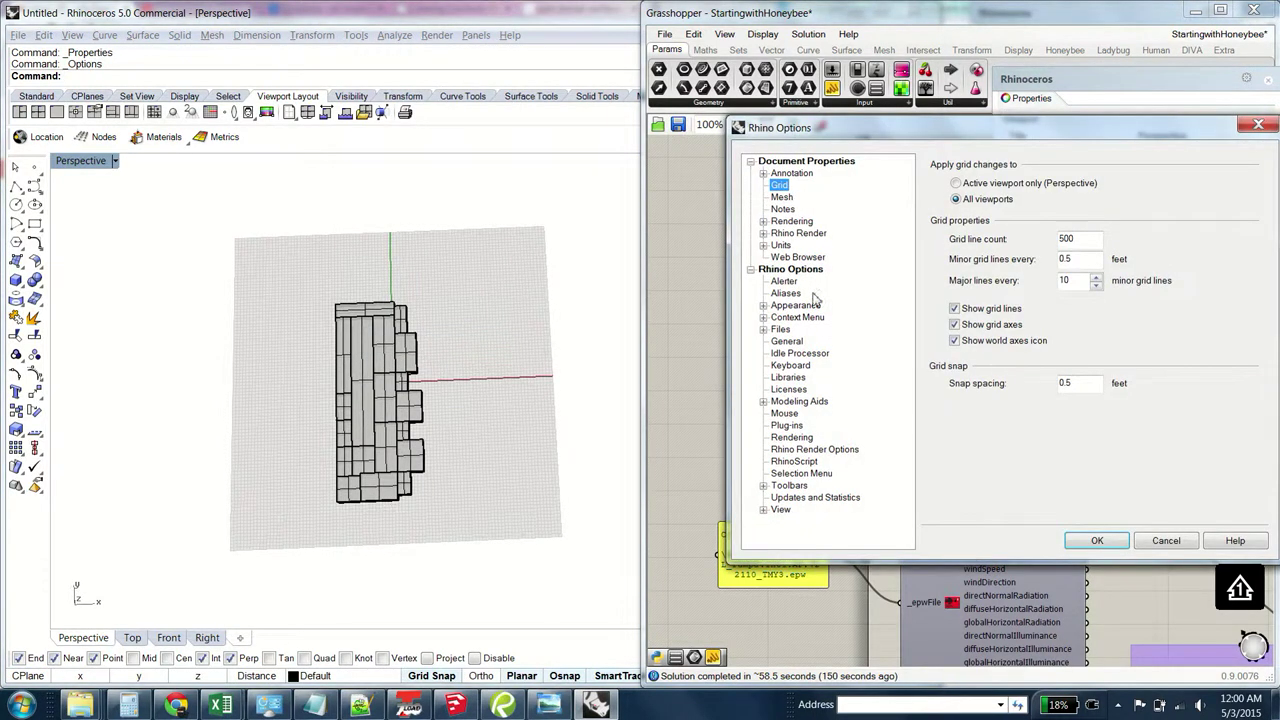
left_click(780, 245)
left_click(1066, 185)
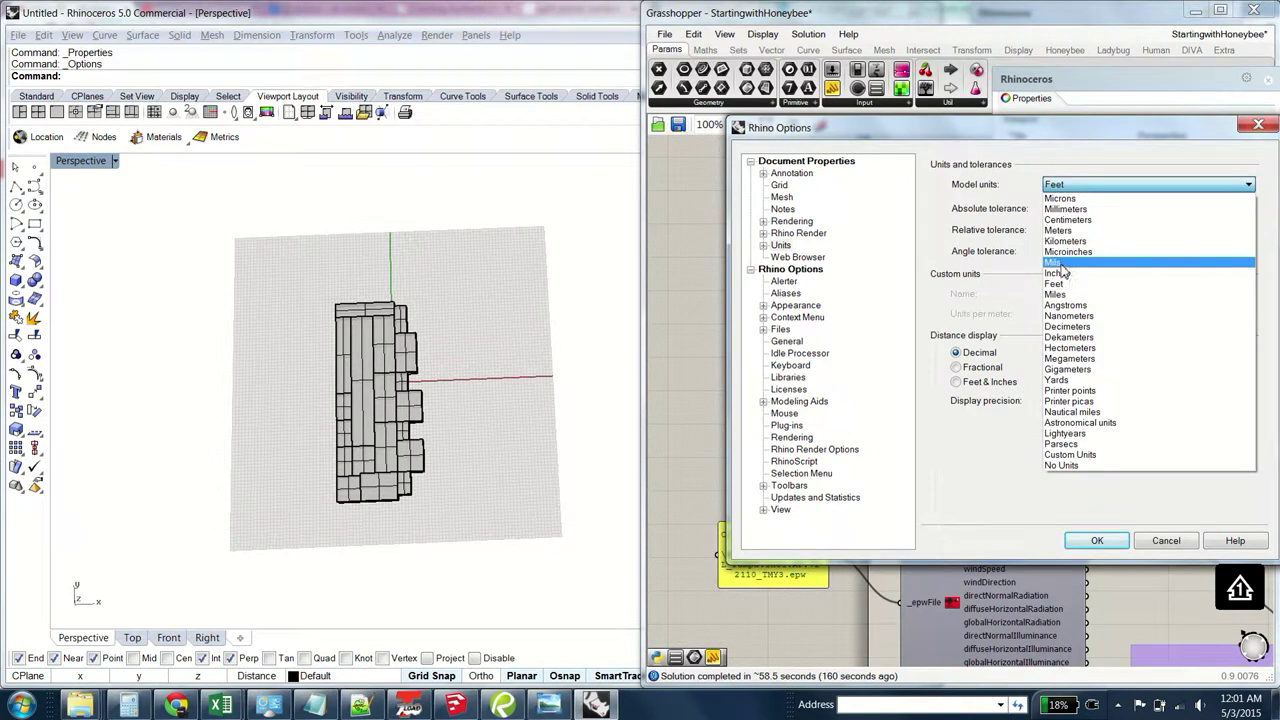
left_click(1066, 236)
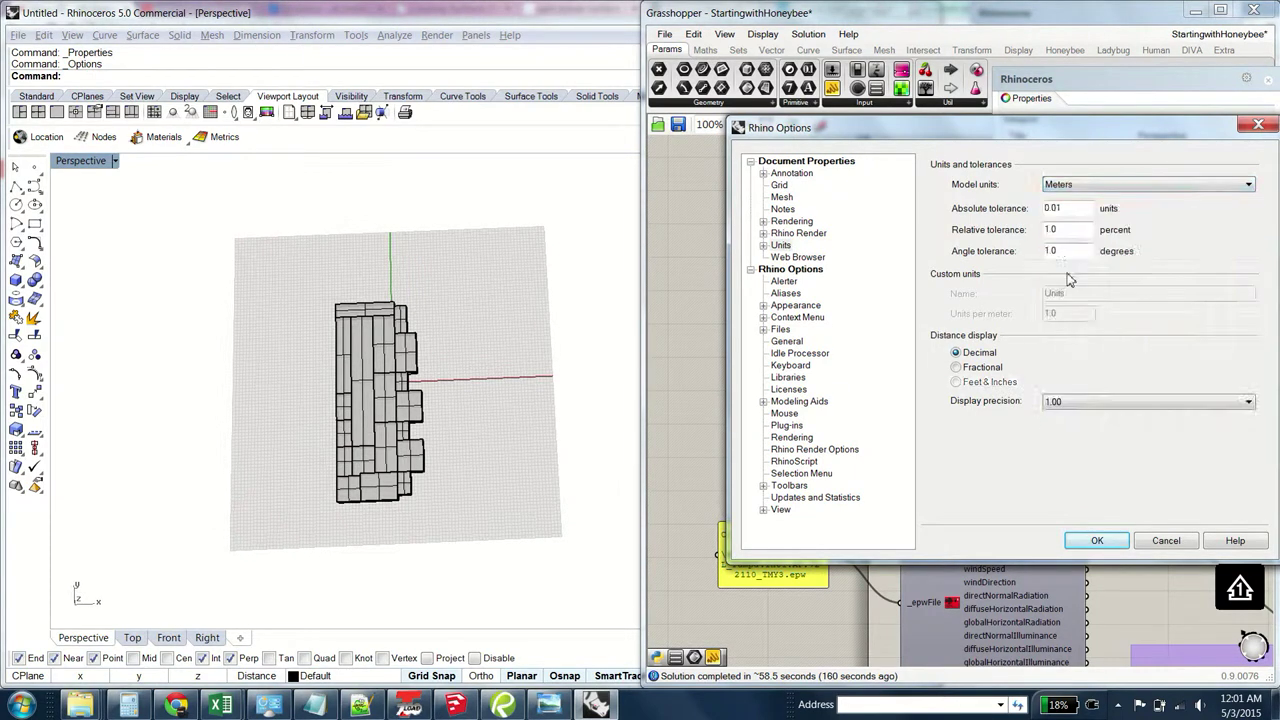
left_click(1085, 540)
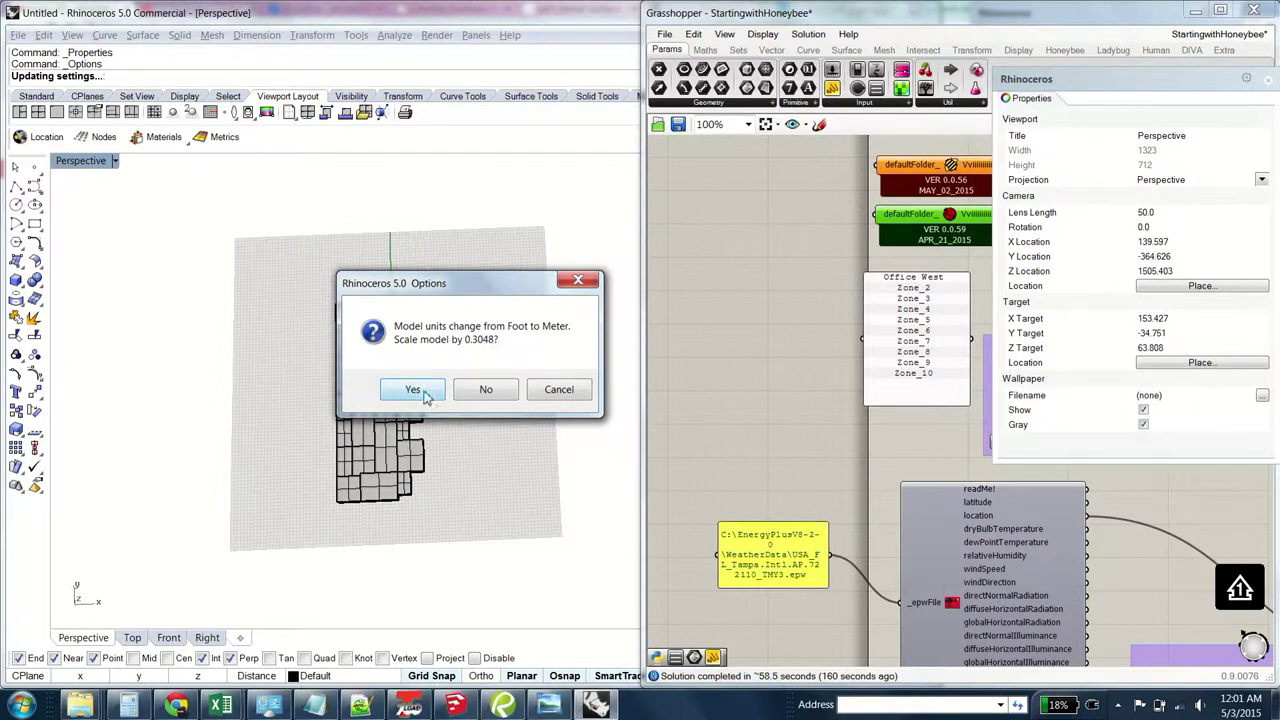
left_click(417, 395)
Clear the Brep parameter's stored values and reference all the building's zone polysurfaces as multiple Breps
right_click_drag(398, 433, 440, 382)
scroll(382, 408, "up", 4)
scroll(381, 497, "up", 11)
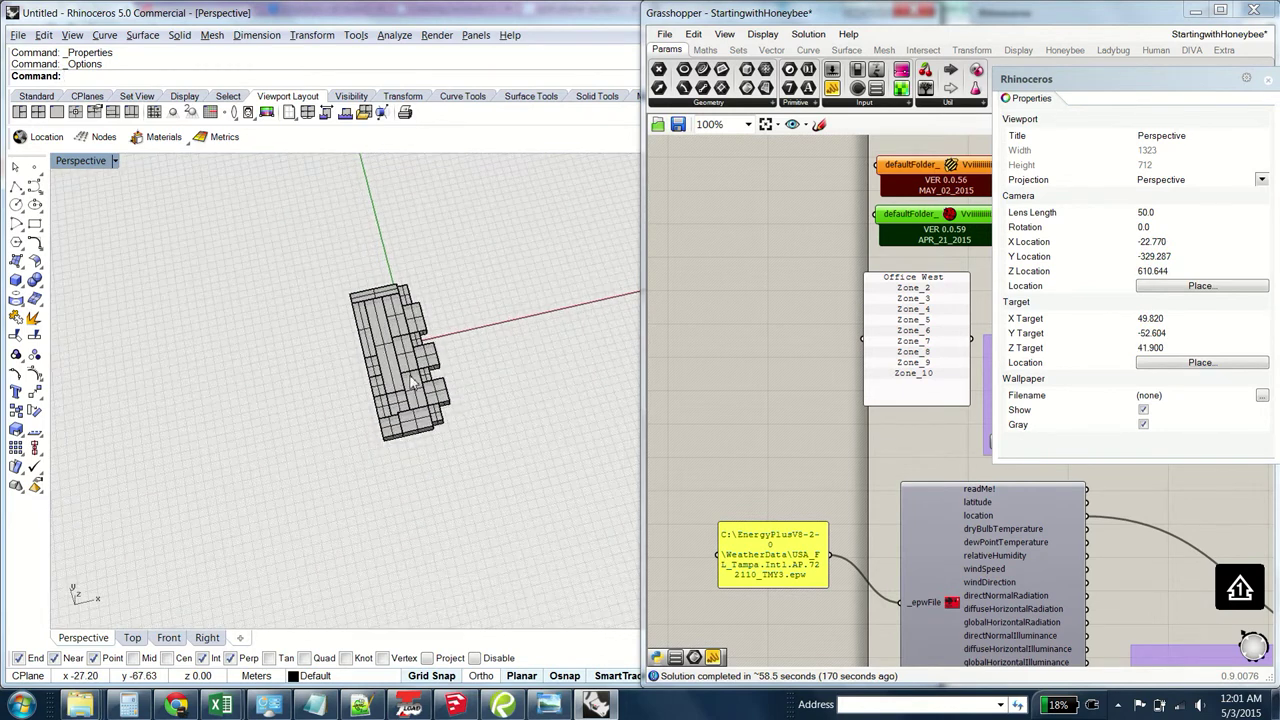
left_click_drag(277, 178, 562, 506)
right_click_drag(810, 327, 641, 369)
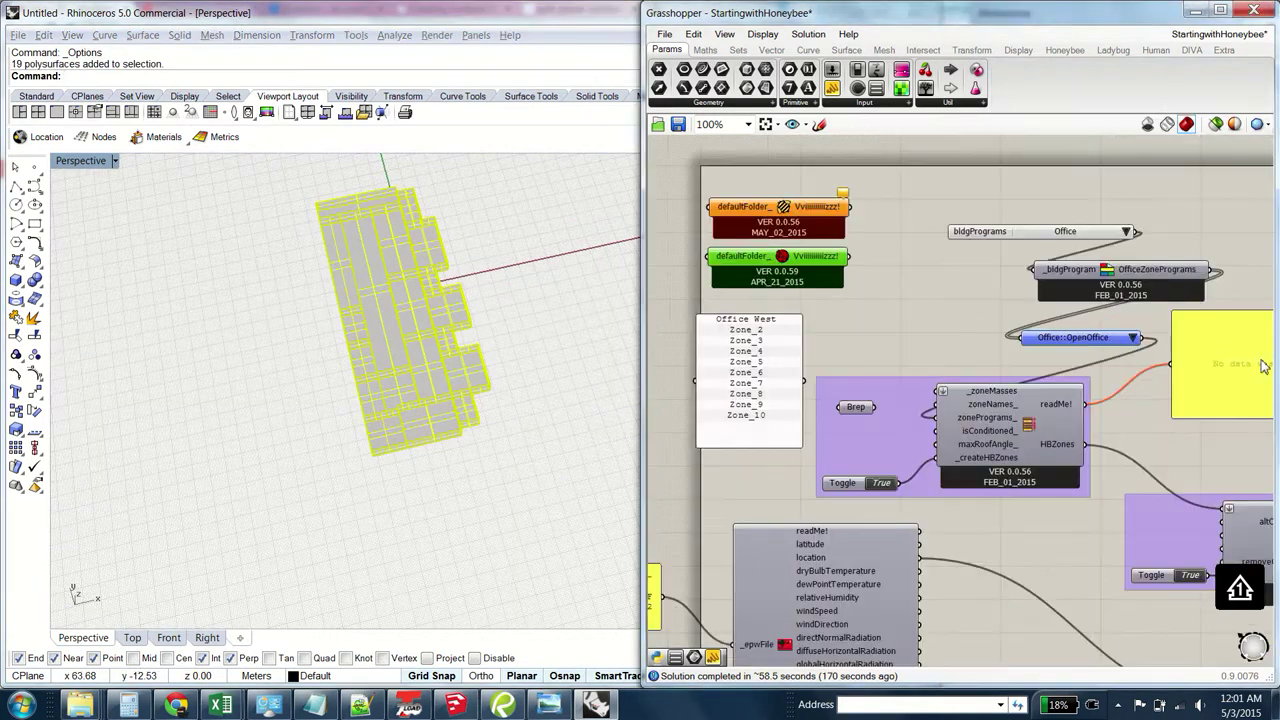
right_click(855, 414)
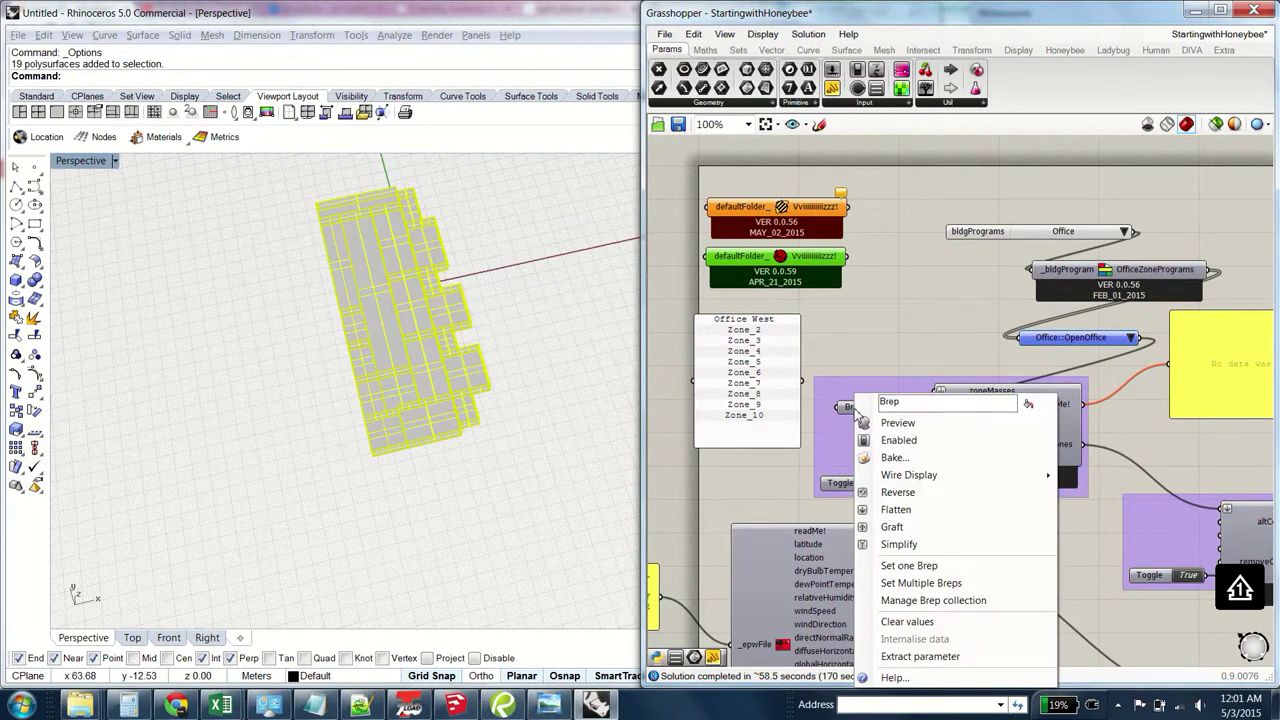
left_click(906, 621)
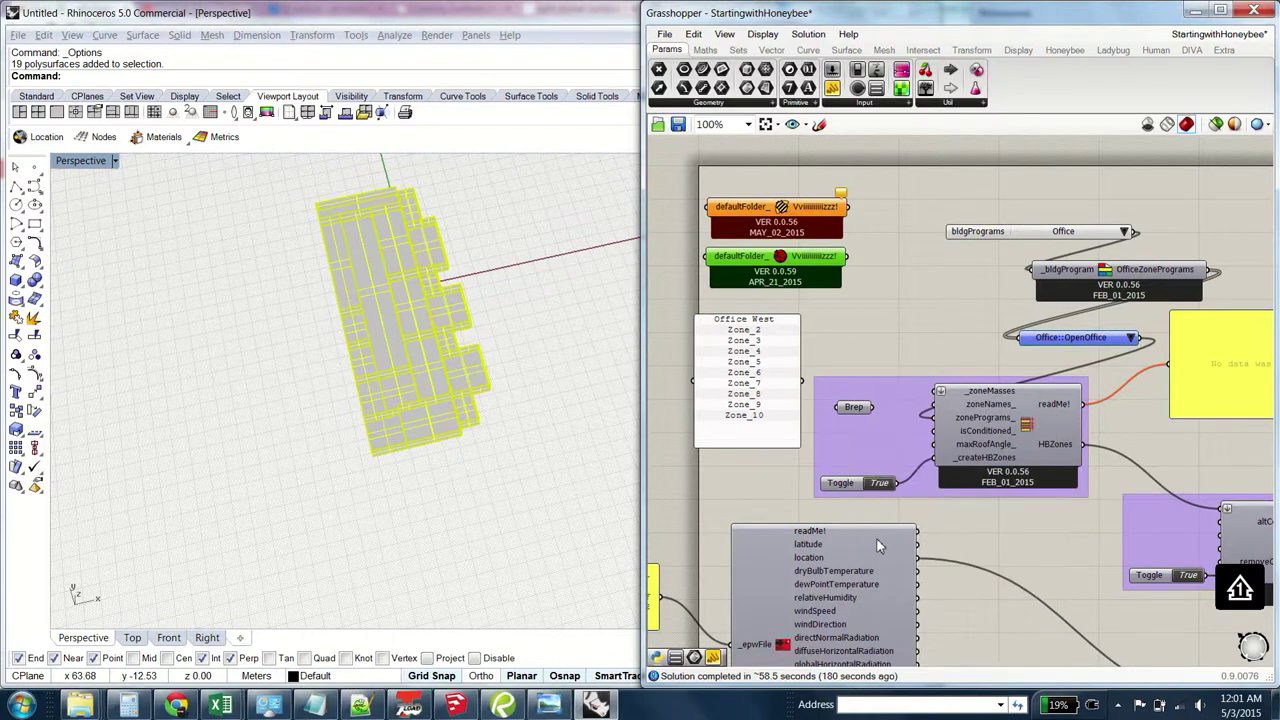
right_click(846, 416)
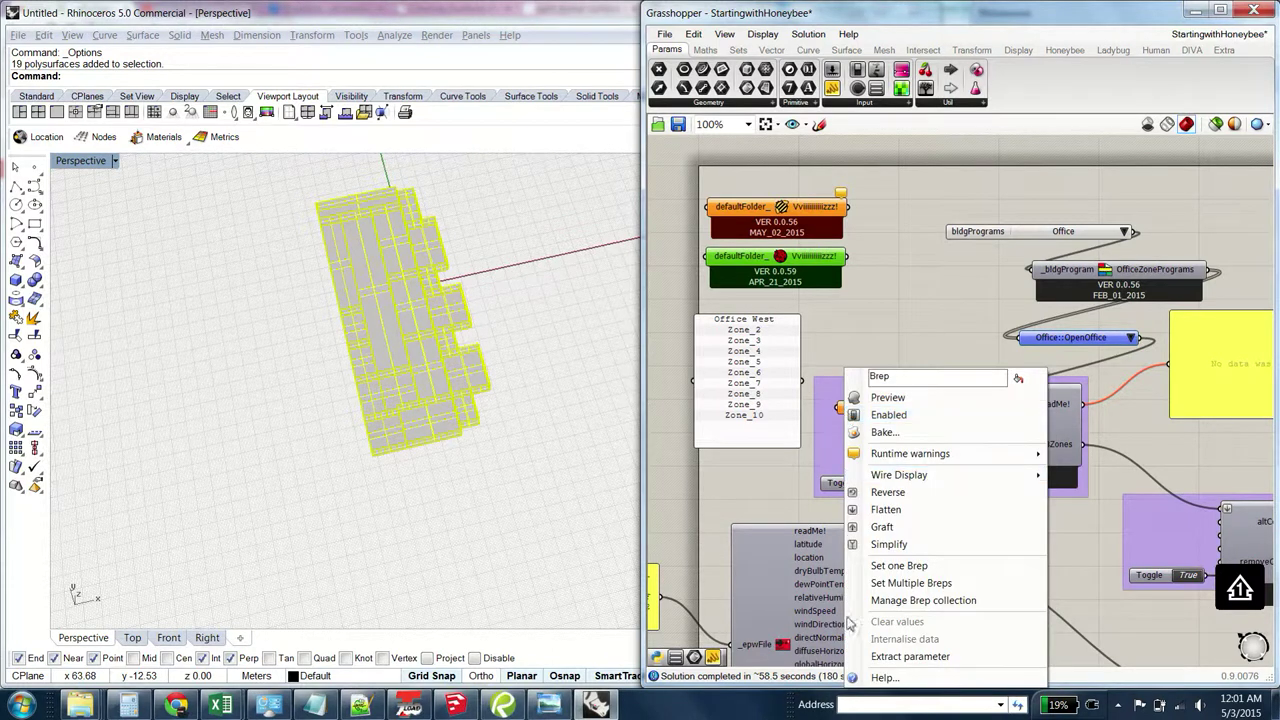
left_click(880, 583)
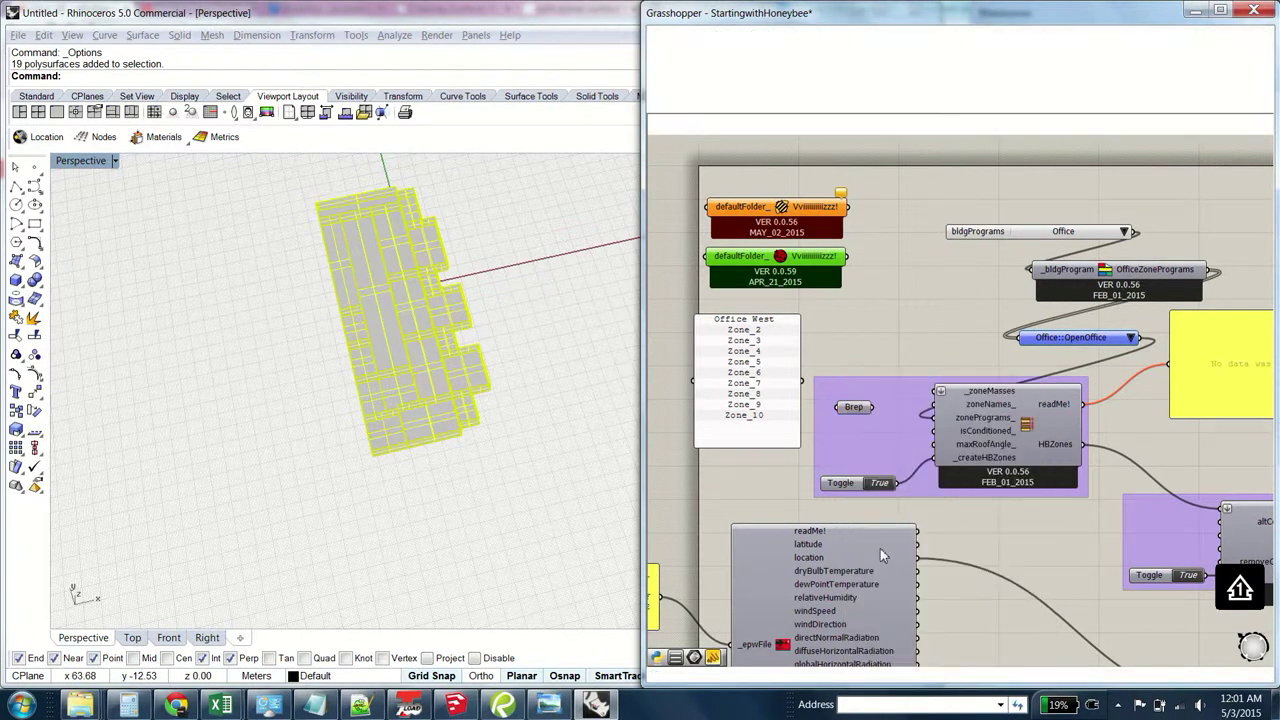
Turn on the Brep parameter's preview and move the zone polysurfaces away from the origin to test the live link
right_click(857, 412)
left_click(890, 423)
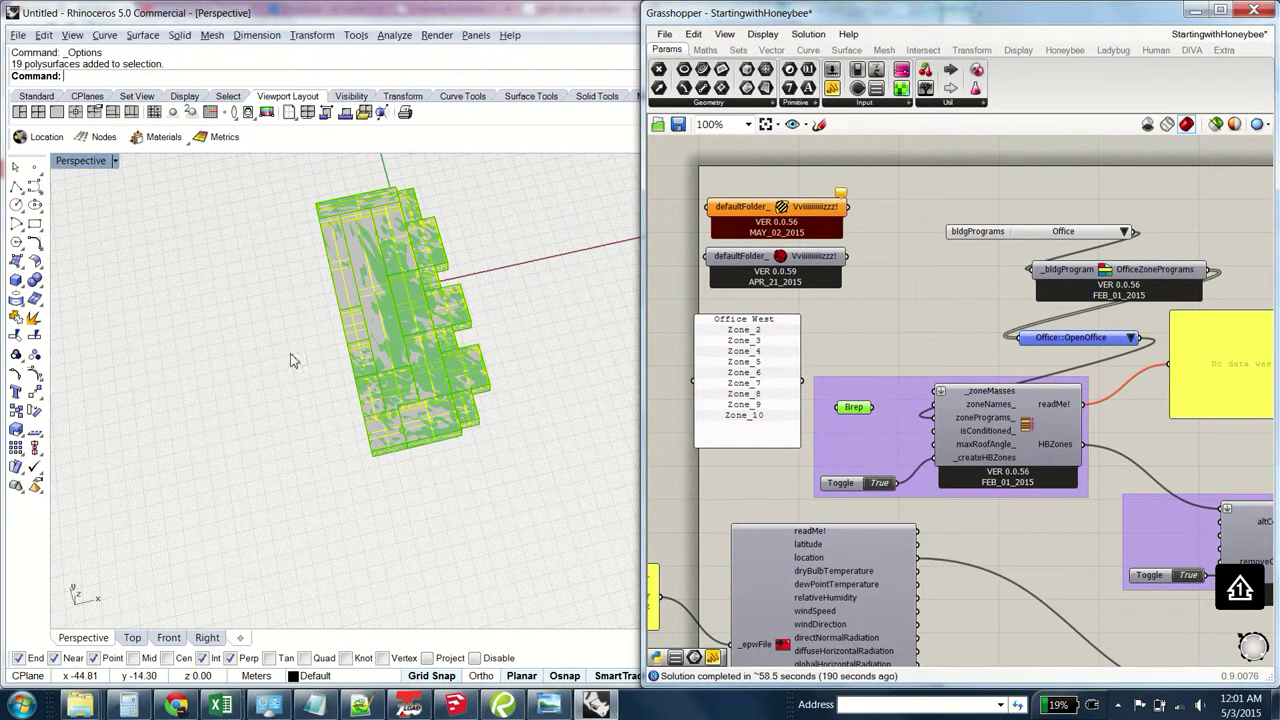
mouse_move(277, 187)
left_mouse_down()
mouse_move(609, 608)
mouse_move(598, 599)
left_mouse_up()
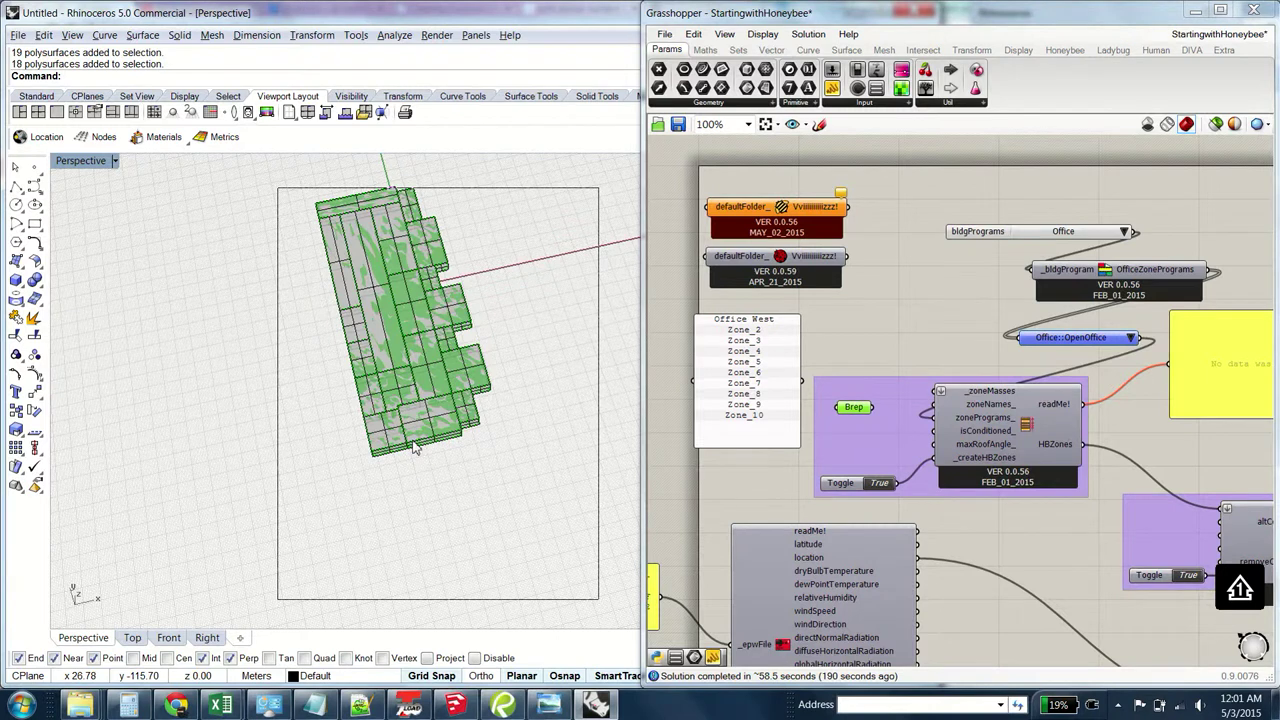
left_click_drag(415, 447, 313, 224)
key("ctrl+z")
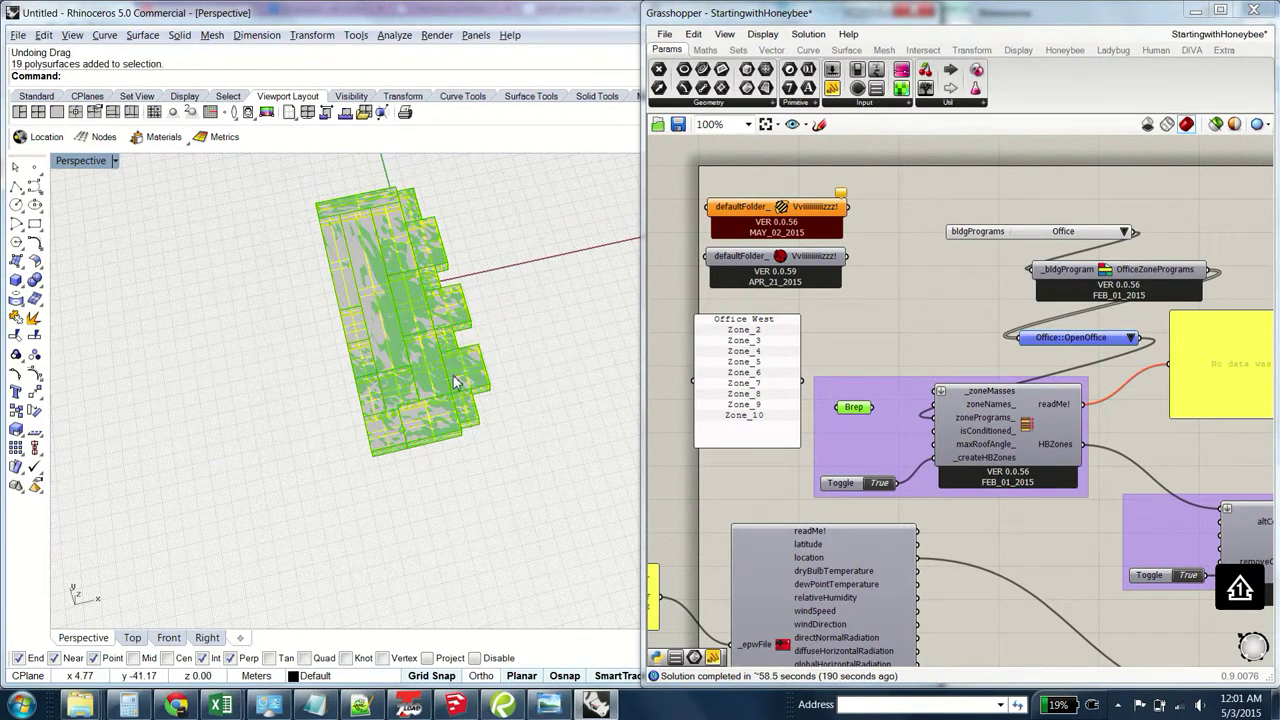
left_click_drag(435, 348, 122, 372)
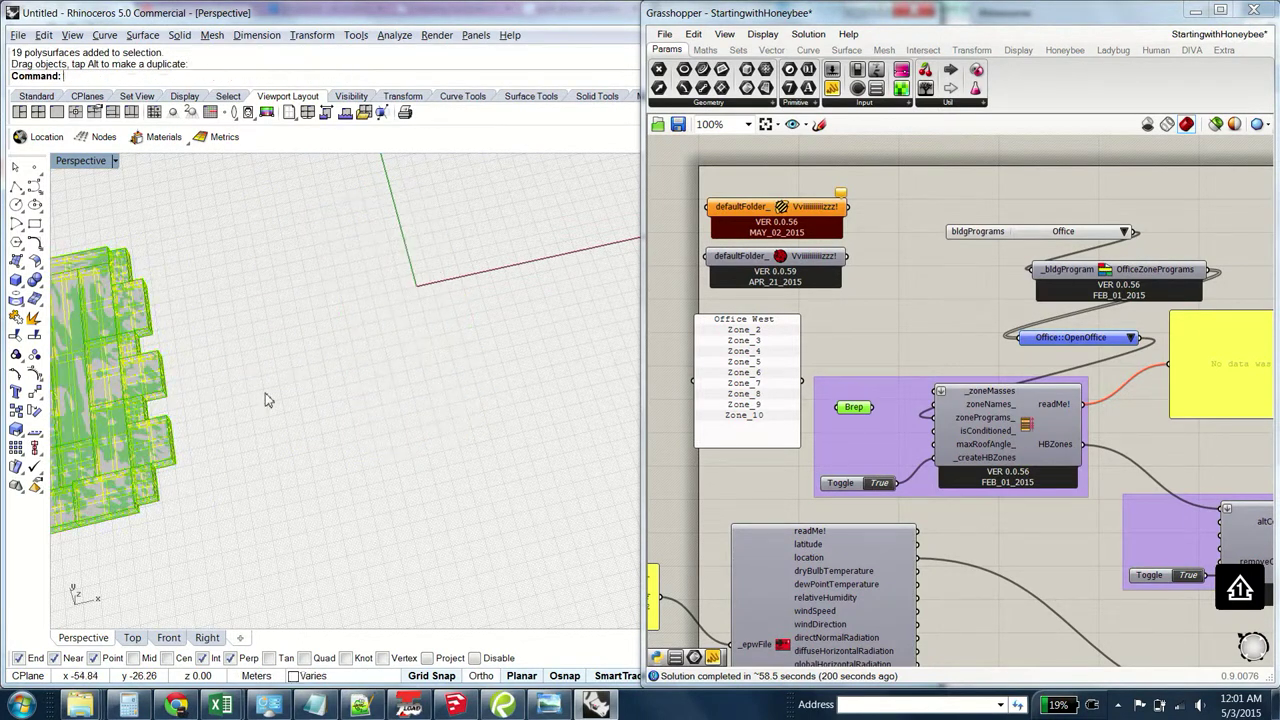
left_click(300, 397)
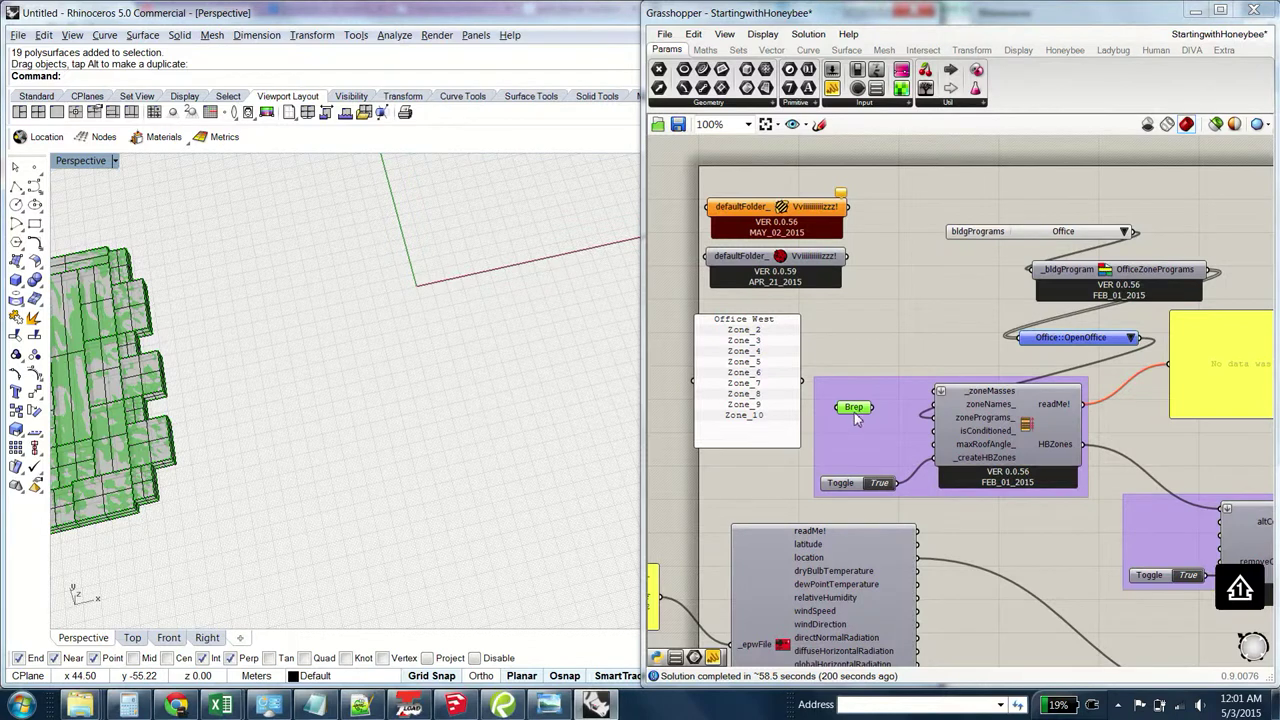
Internalise the Brep parameter's data and move the original Rhino polysurfaces back near the origin, clear of the preview
right_click(853, 418)
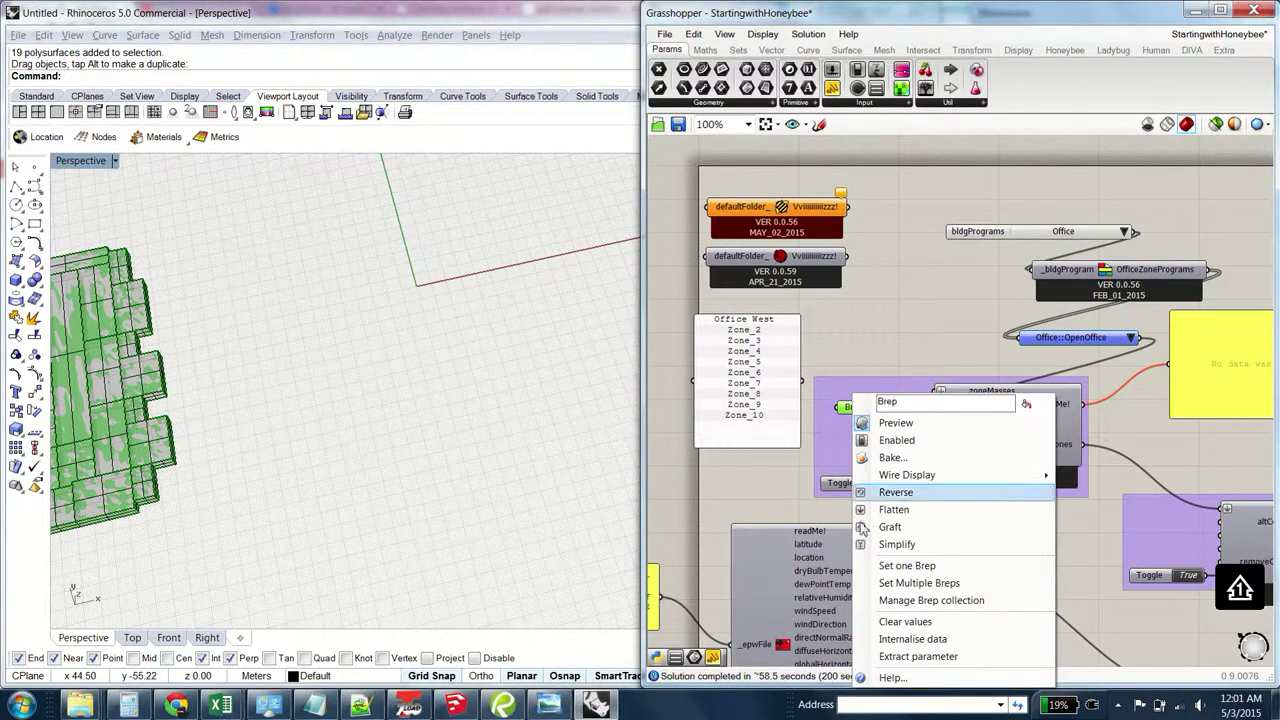
left_click(900, 638)
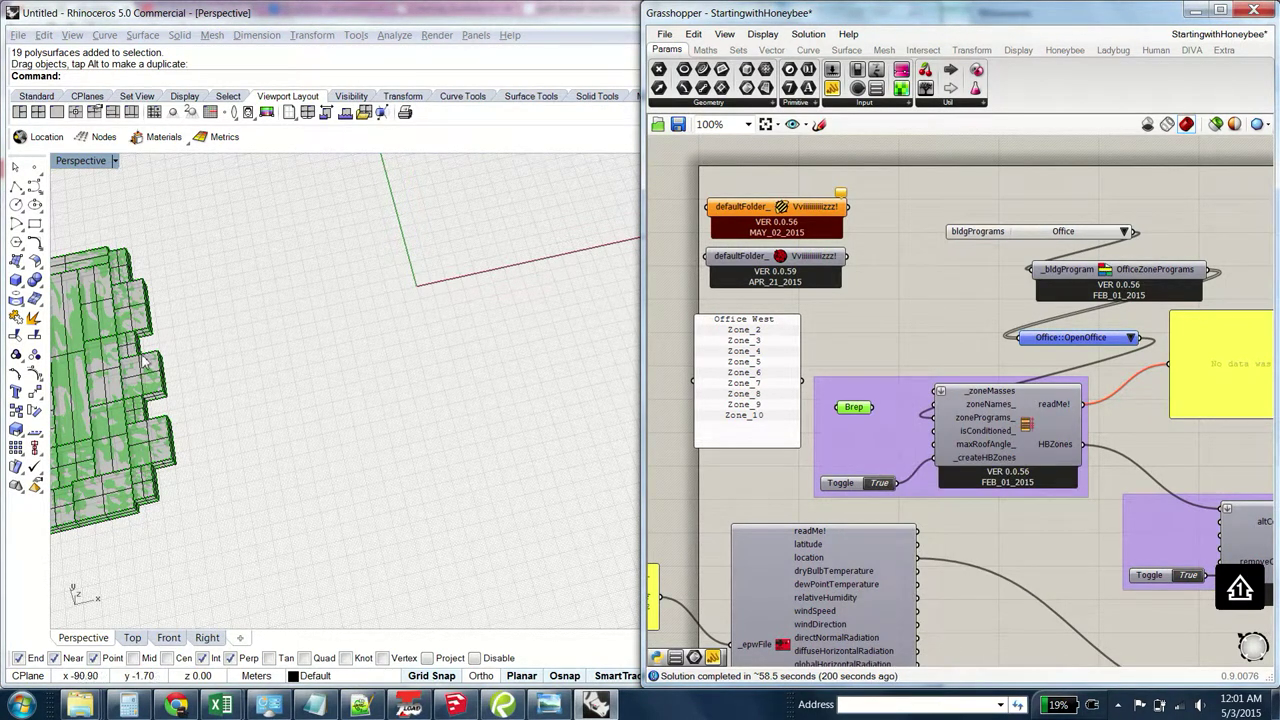
key("ctrl+a")
left_click(341, 385)
key("ctrl+a")
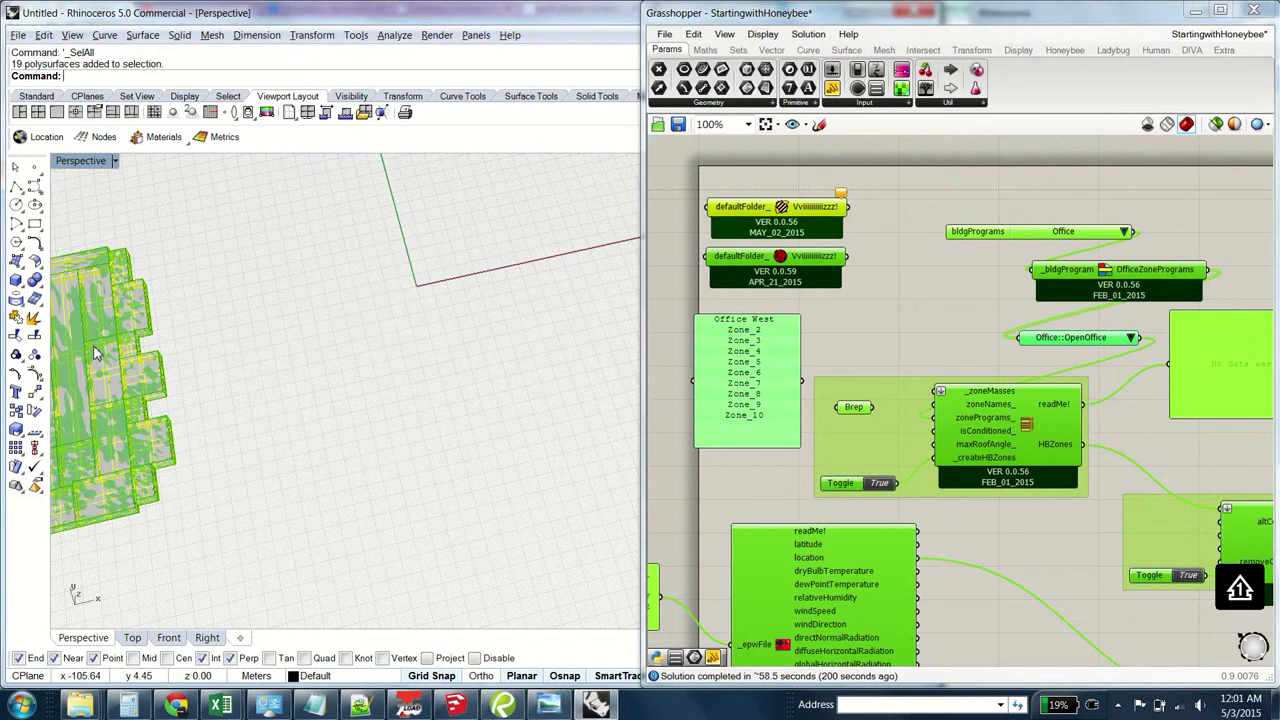
left_click_drag(396, 345, 242, 357)
key("Escape")
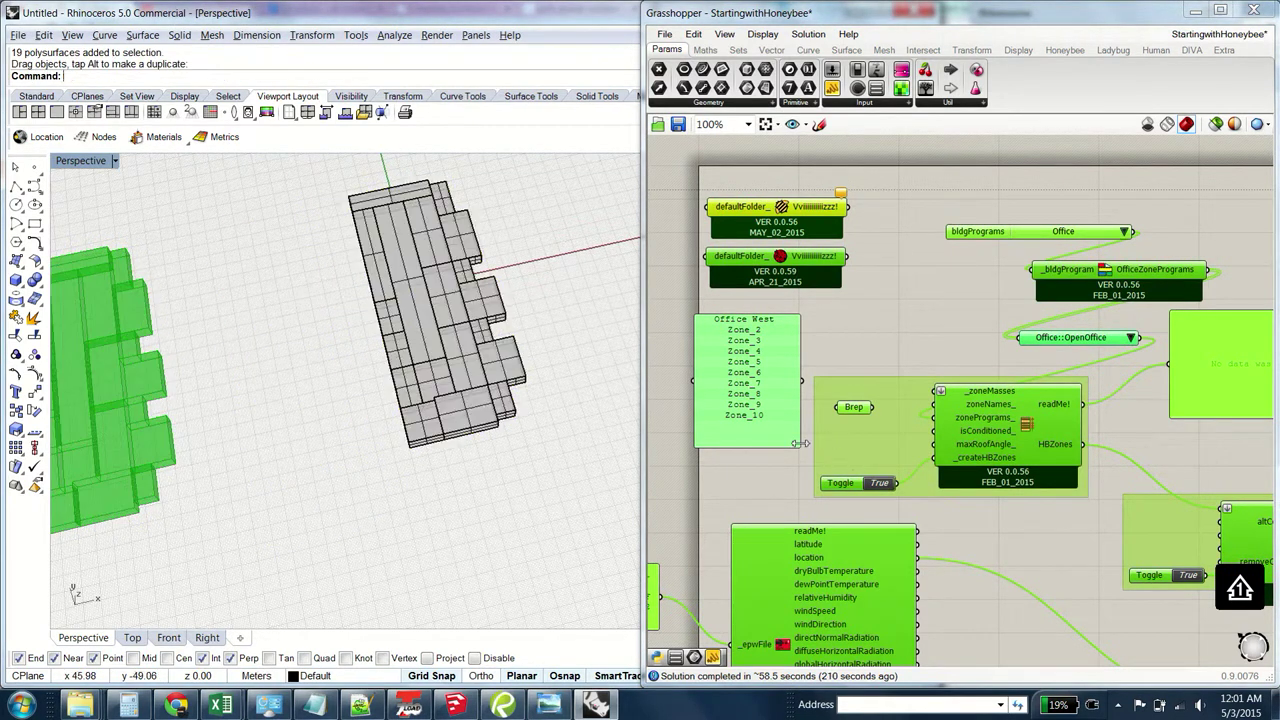
Turn off the Brep parameter's preview and connect the parameter to the _zoneMasses input
left_click(813, 460)
left_click(853, 414)
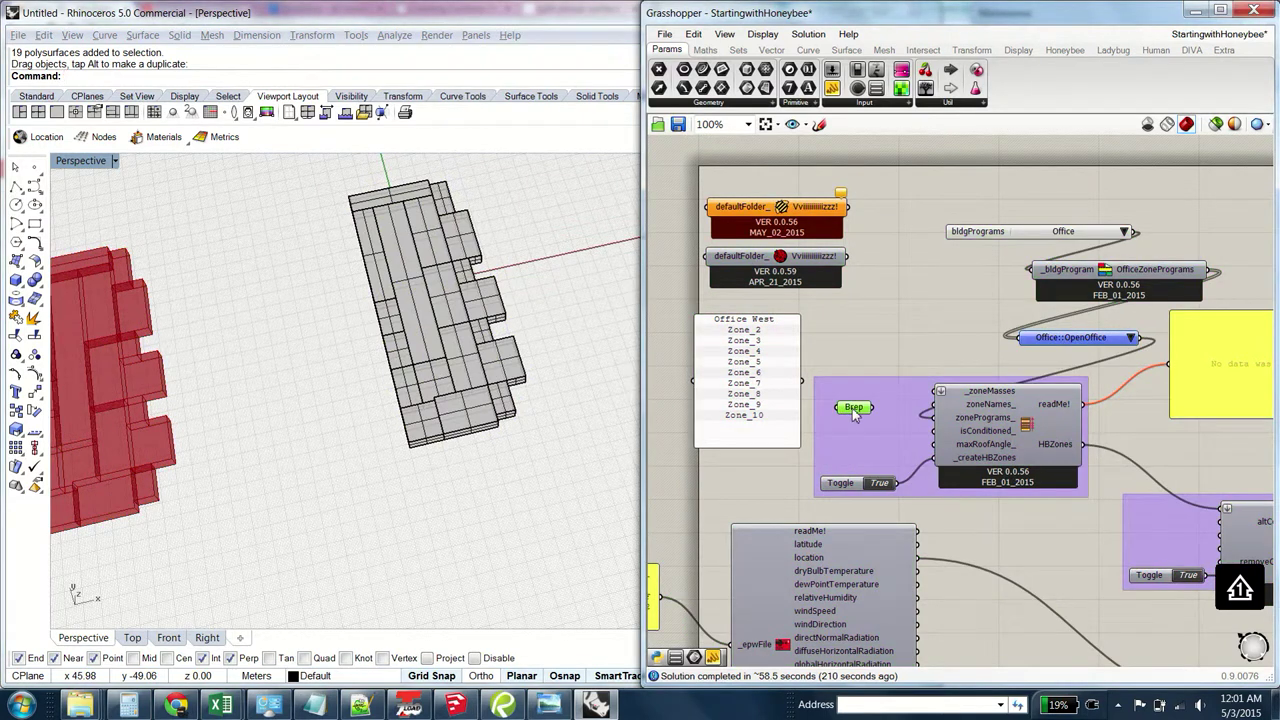
right_click(855, 416)
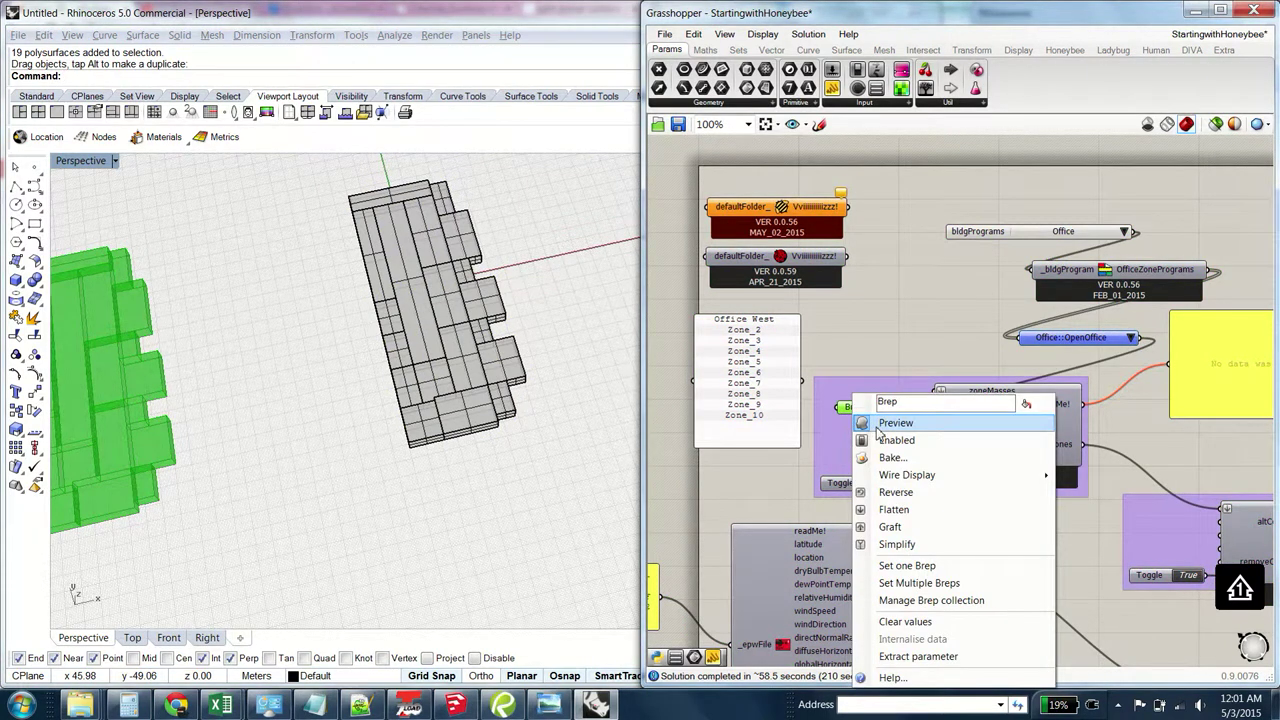
left_click(878, 425)
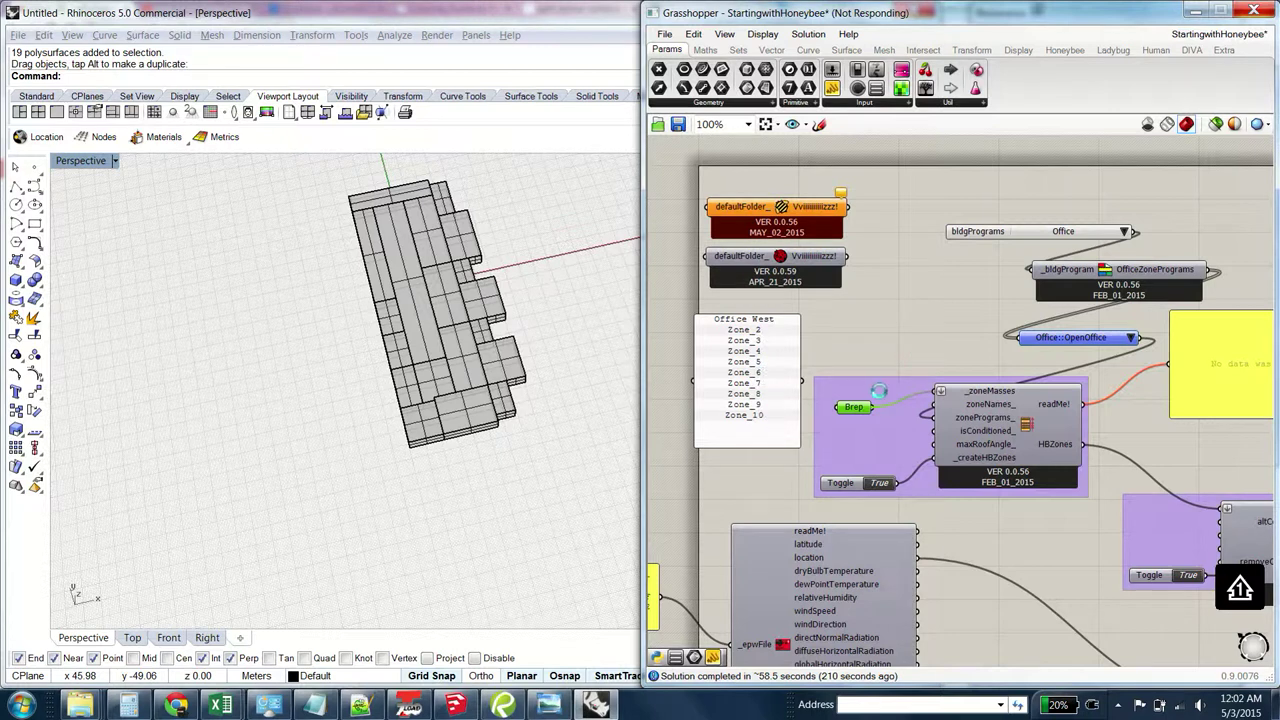
left_click(1117, 704)
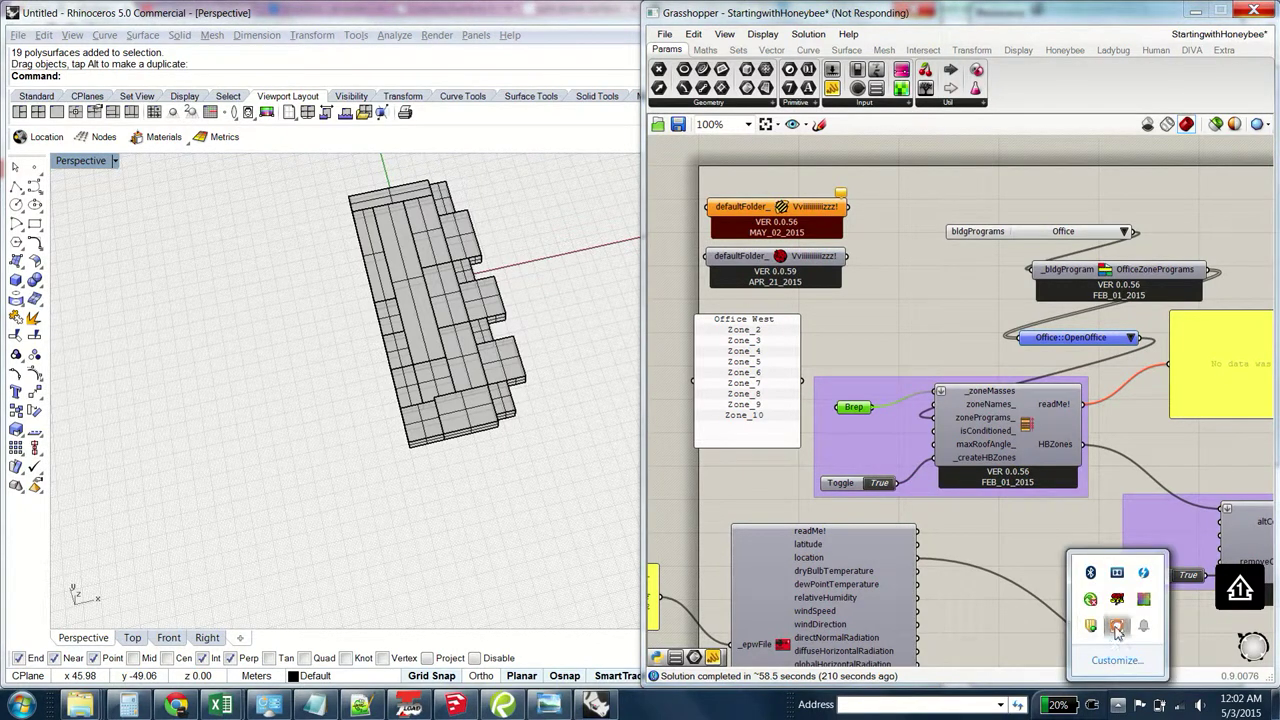
left_click(1107, 625)
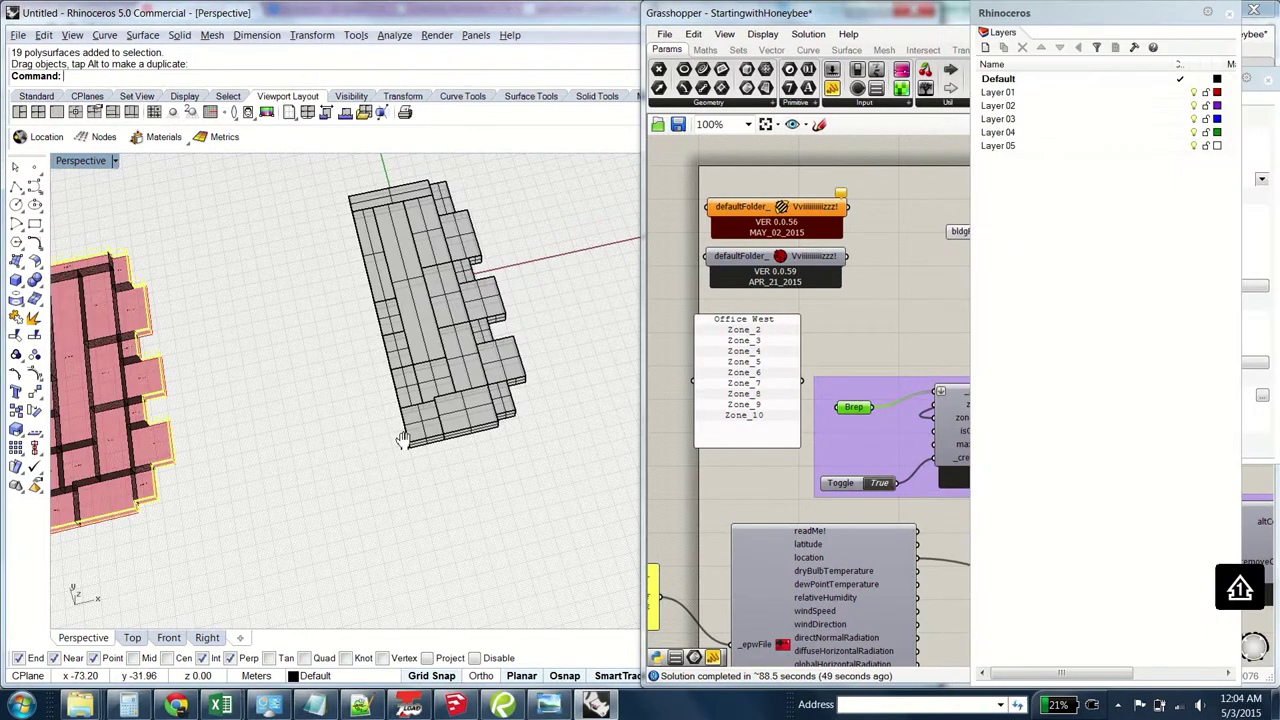
Bring the Grasshopper definition to the front and enlarge its window to fill the screen
right_click_drag(111, 400, 300, 413, "shift")
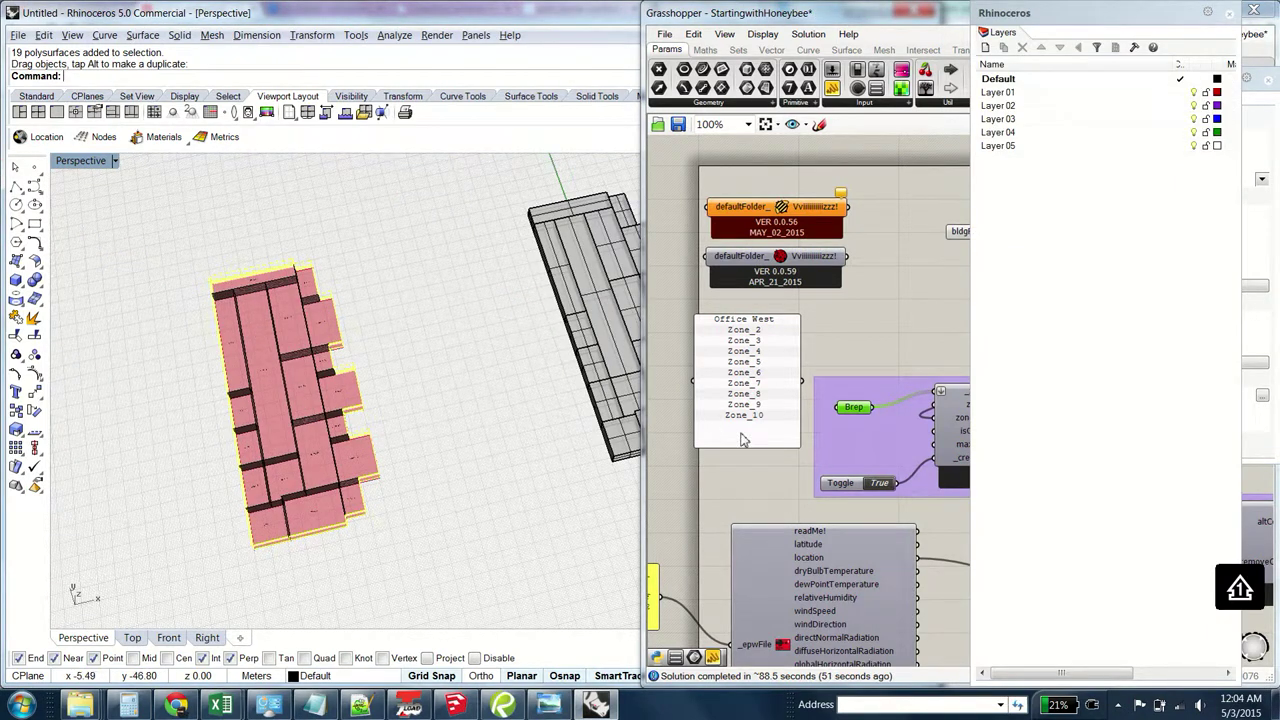
left_click(948, 358)
right_click_drag(998, 541, 901, 532)
left_click_drag(816, 20, 565, 6)
left_click(987, 10)
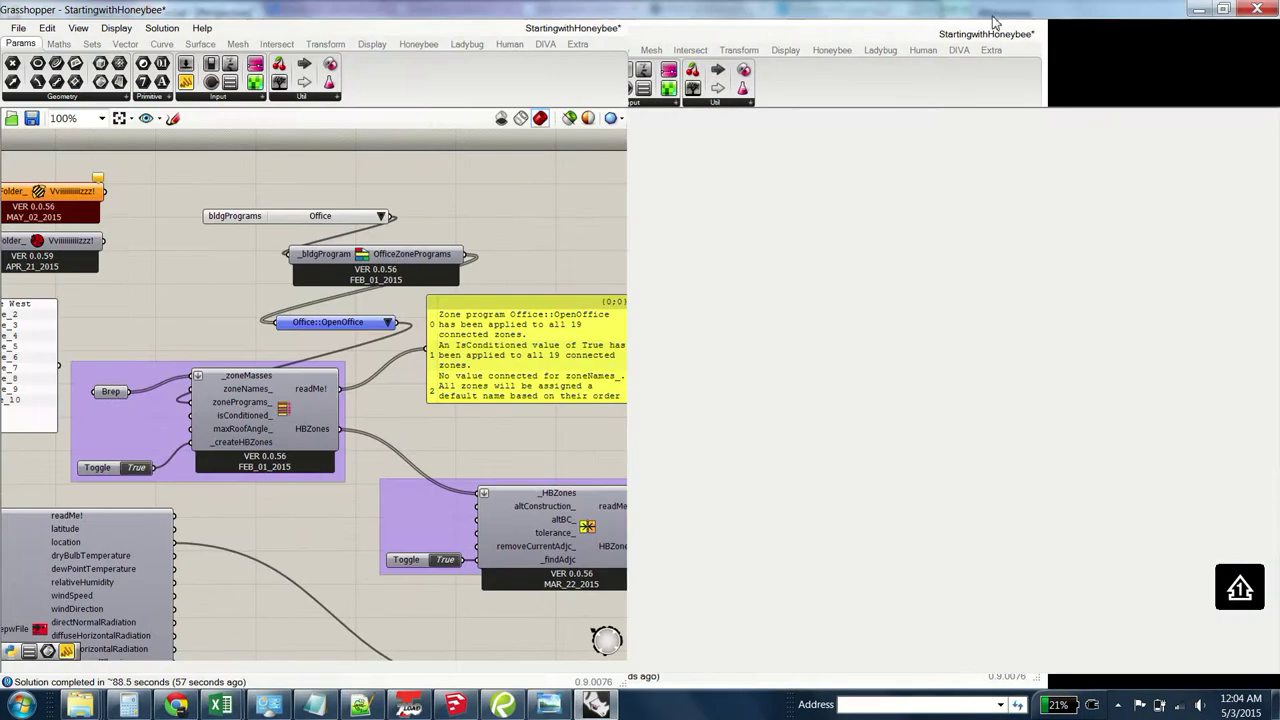
Delete the yellow message panel connected to the readMe! output of the Masses2Zones component
right_click_drag(656, 234, 1007, 270)
right_click_drag(515, 345, 643, 393)
left_click(583, 442)
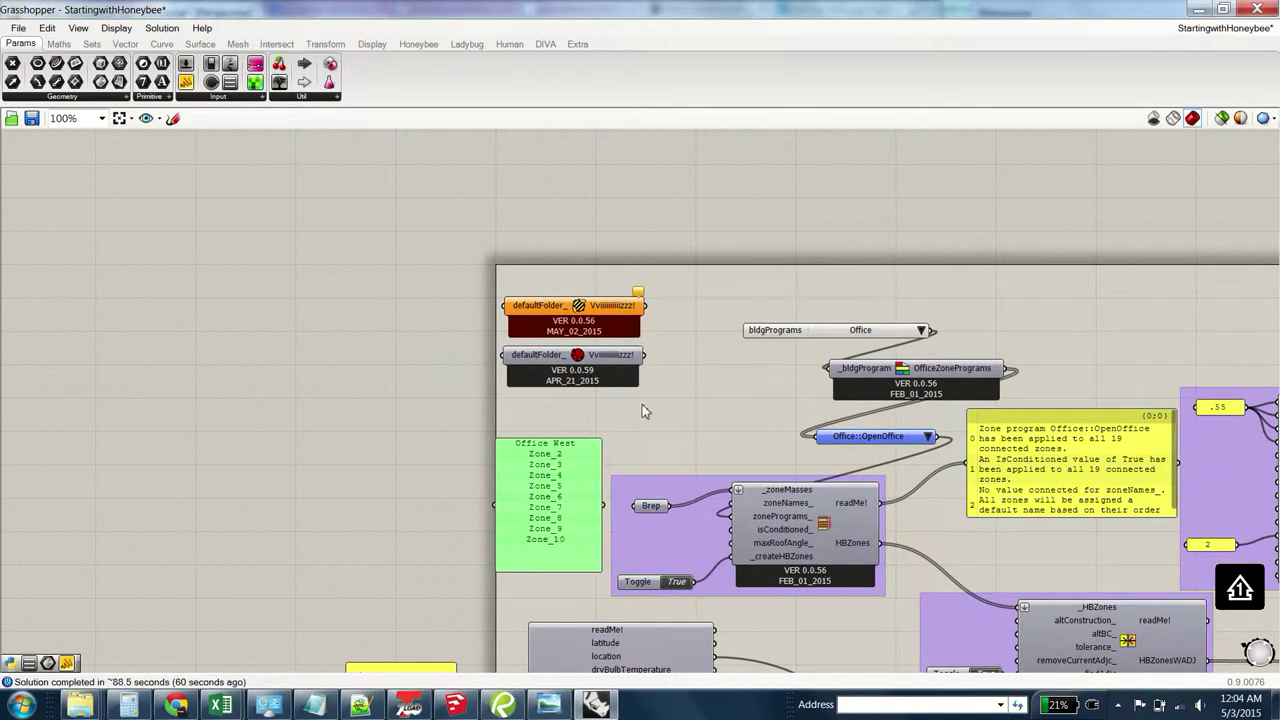
right_click_drag(788, 417, 438, 308)
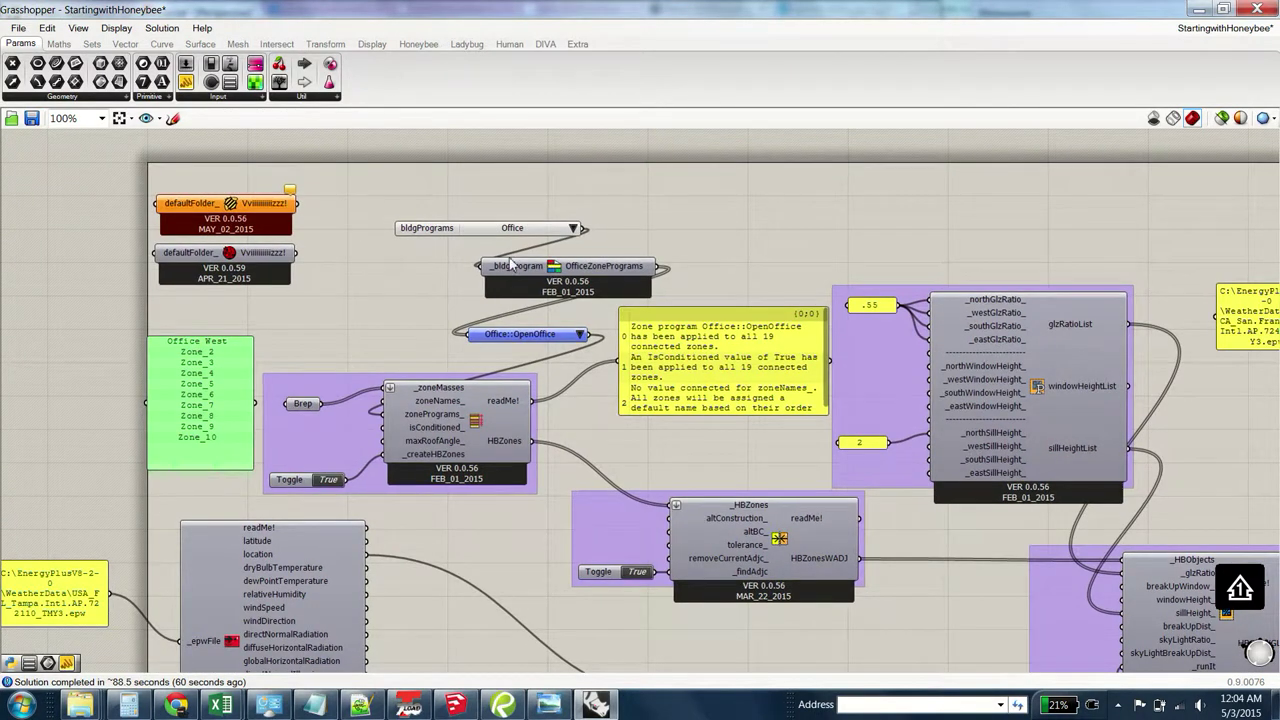
right_click_drag(588, 431, 526, 350)
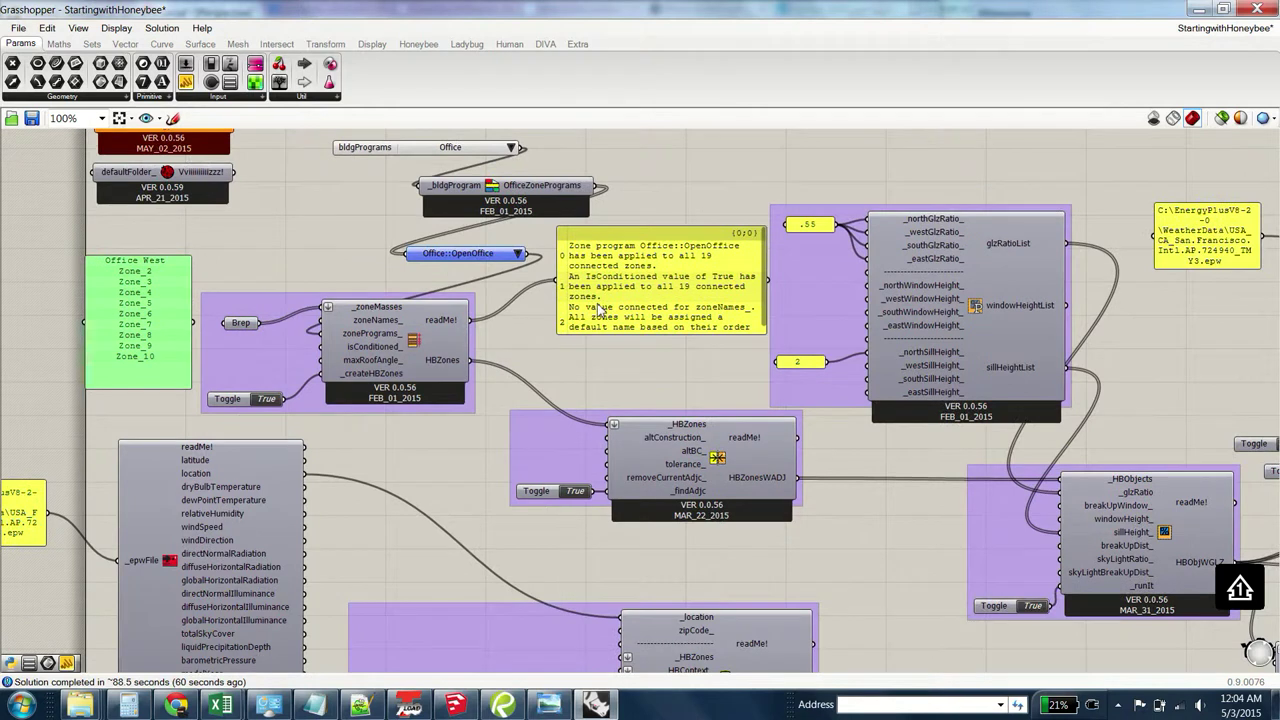
left_click(599, 309)
key("Delete")
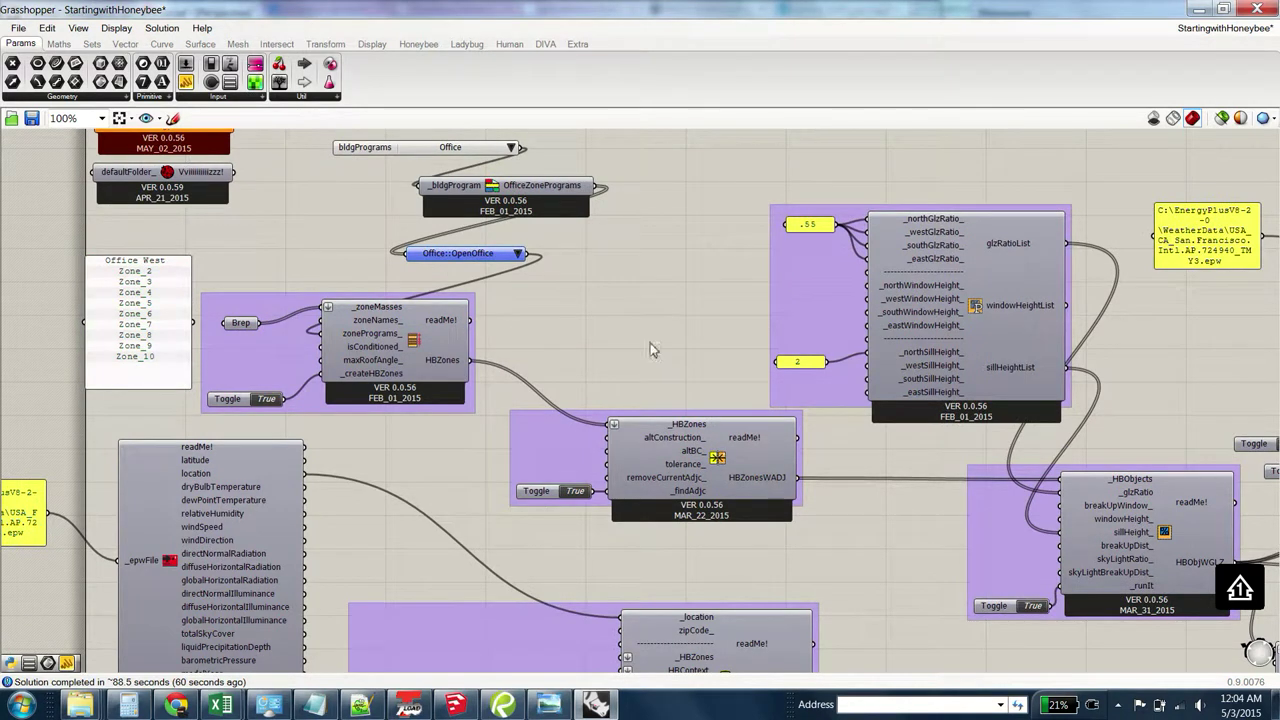
Shift the Masses2Zones component and its True toggle up and closer together beside the Brep parameter
right_click_drag(593, 364, 676, 351)
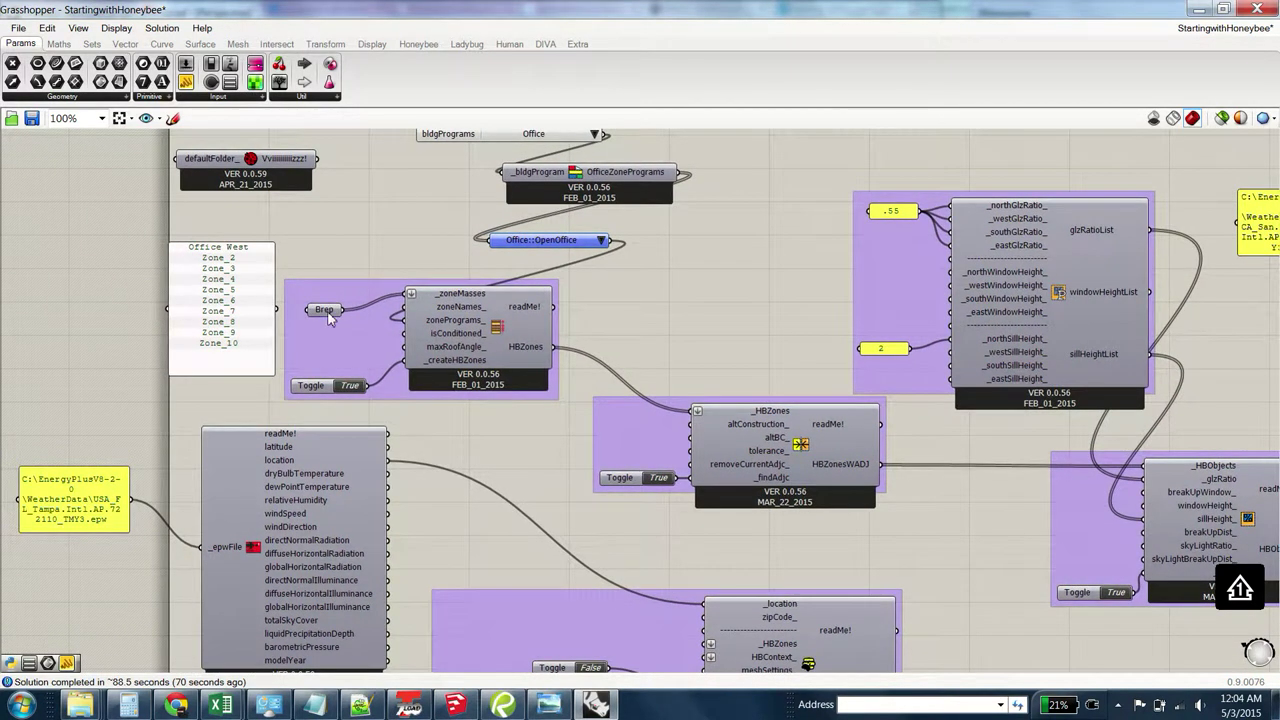
left_click(326, 310)
left_click_drag(312, 385, 347, 348)
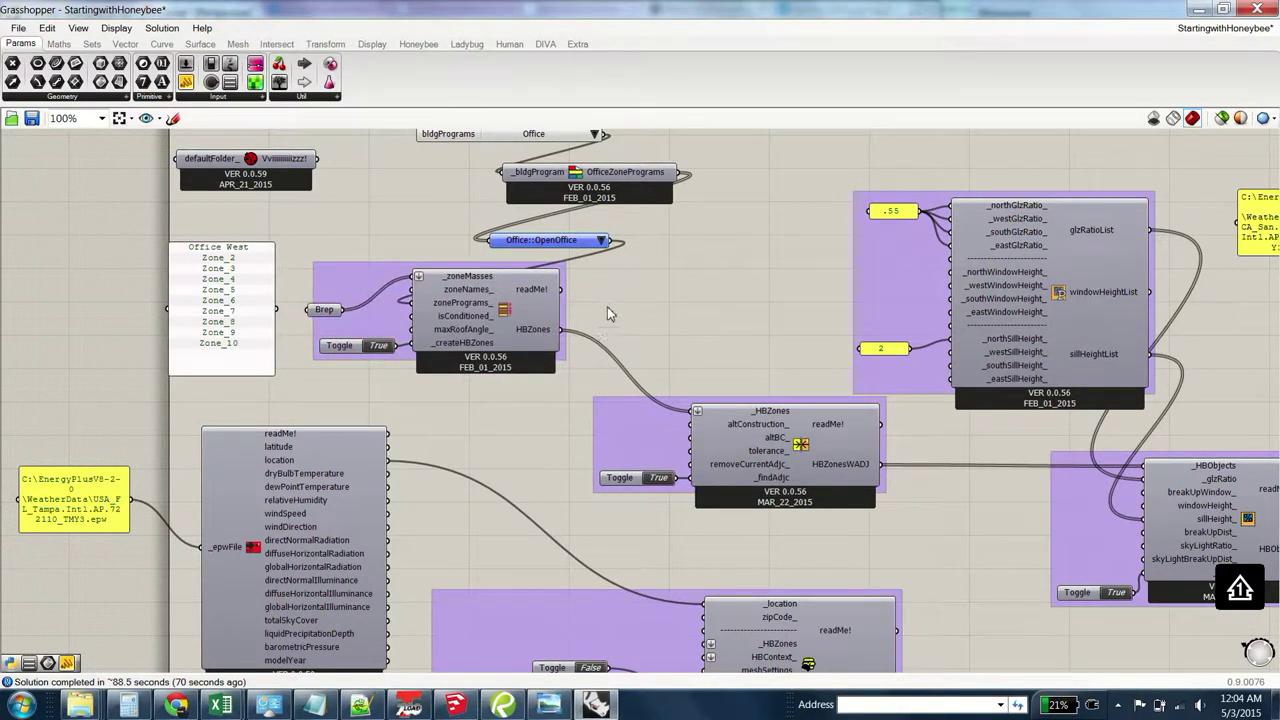
Arrange the bldgPrograms list, the OfficeZonePrograms component and the Office::OpenOffice list in a row above the Masses2Zones component
right_click_drag(600, 362, 549, 460)
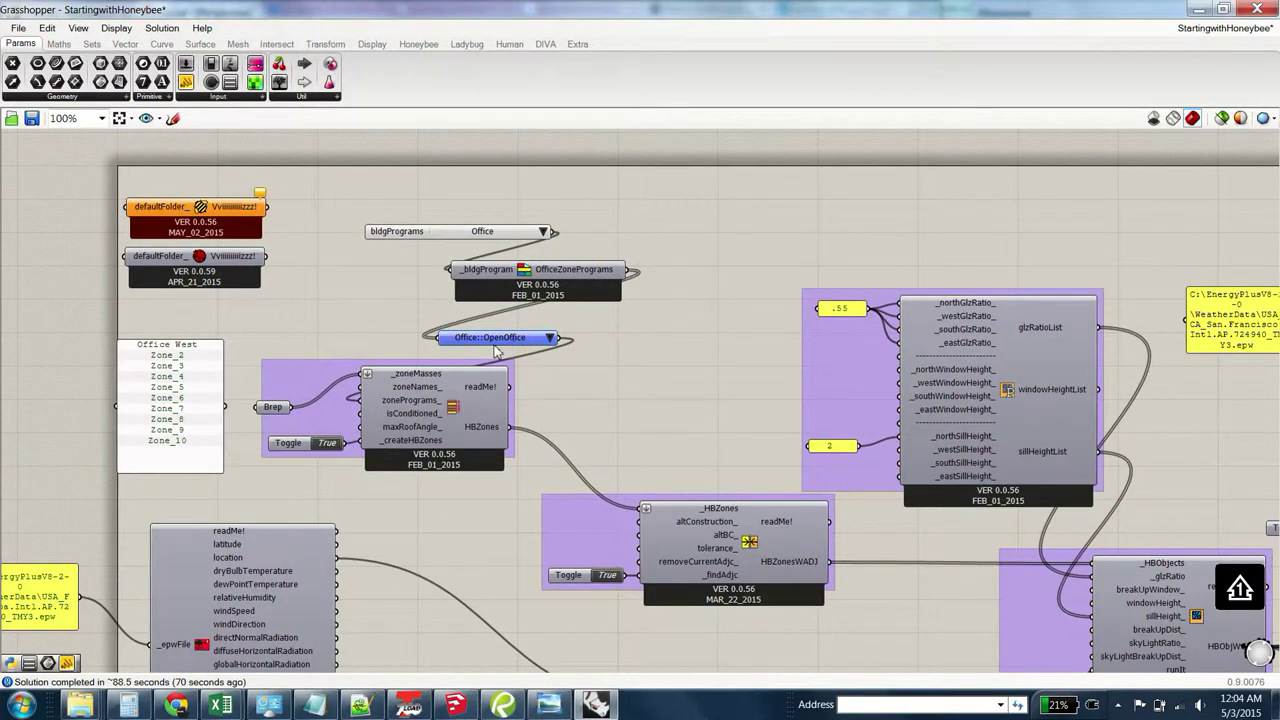
left_click_drag(480, 284, 328, 306)
left_click_drag(395, 234, 95, 311)
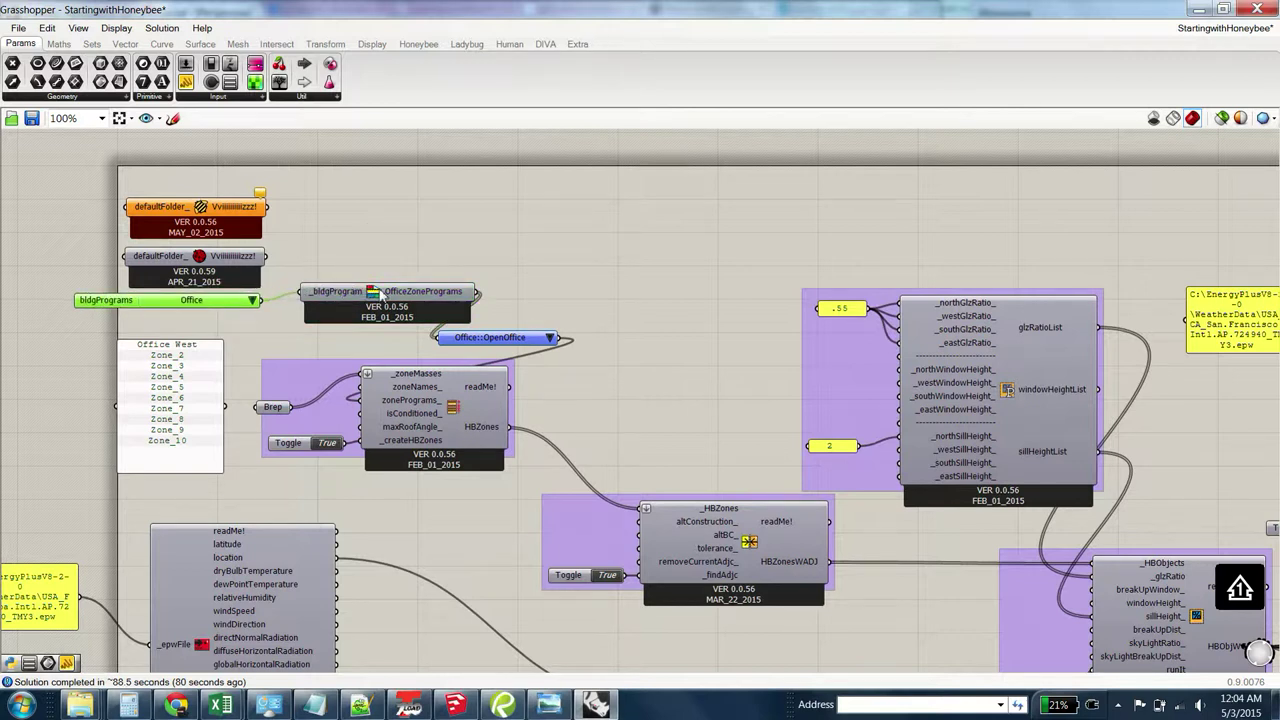
left_click_drag(492, 334, 570, 286)
Review the available building programs and office zone programs in the two lists, leaving Office and Office::OpenOffice selected
left_click(253, 300)
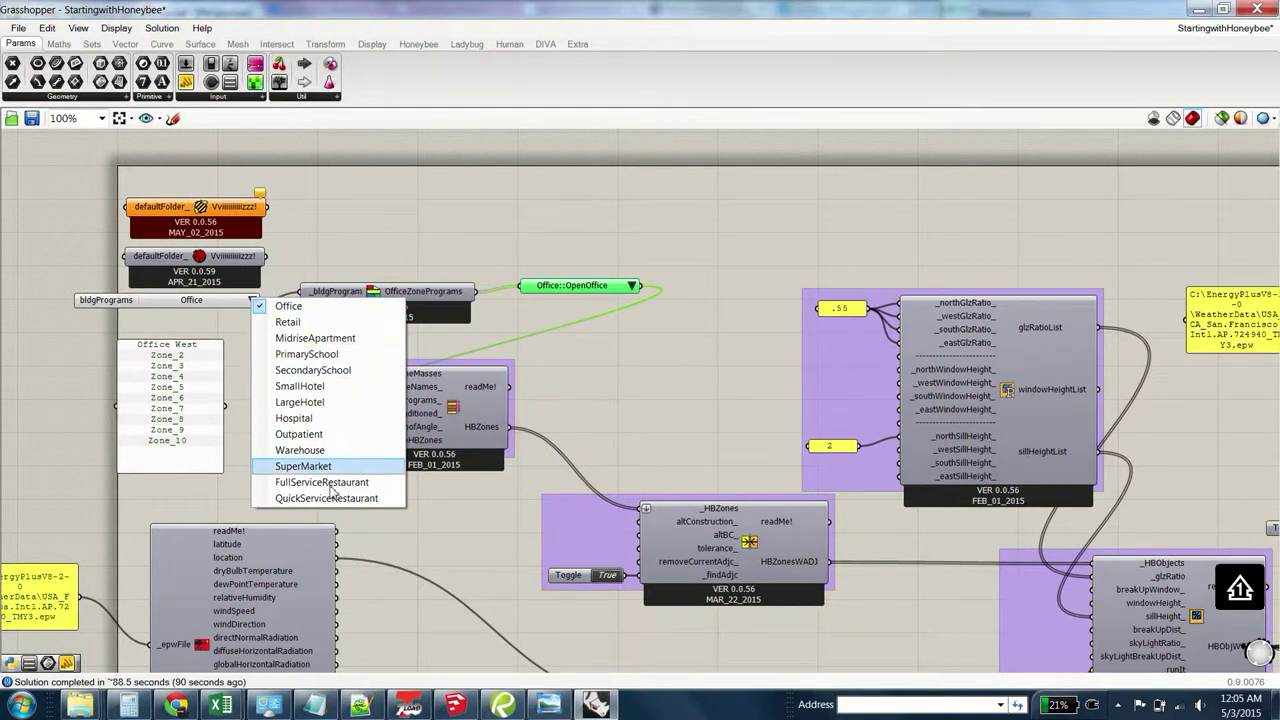
left_click(434, 298)
left_click(438, 294)
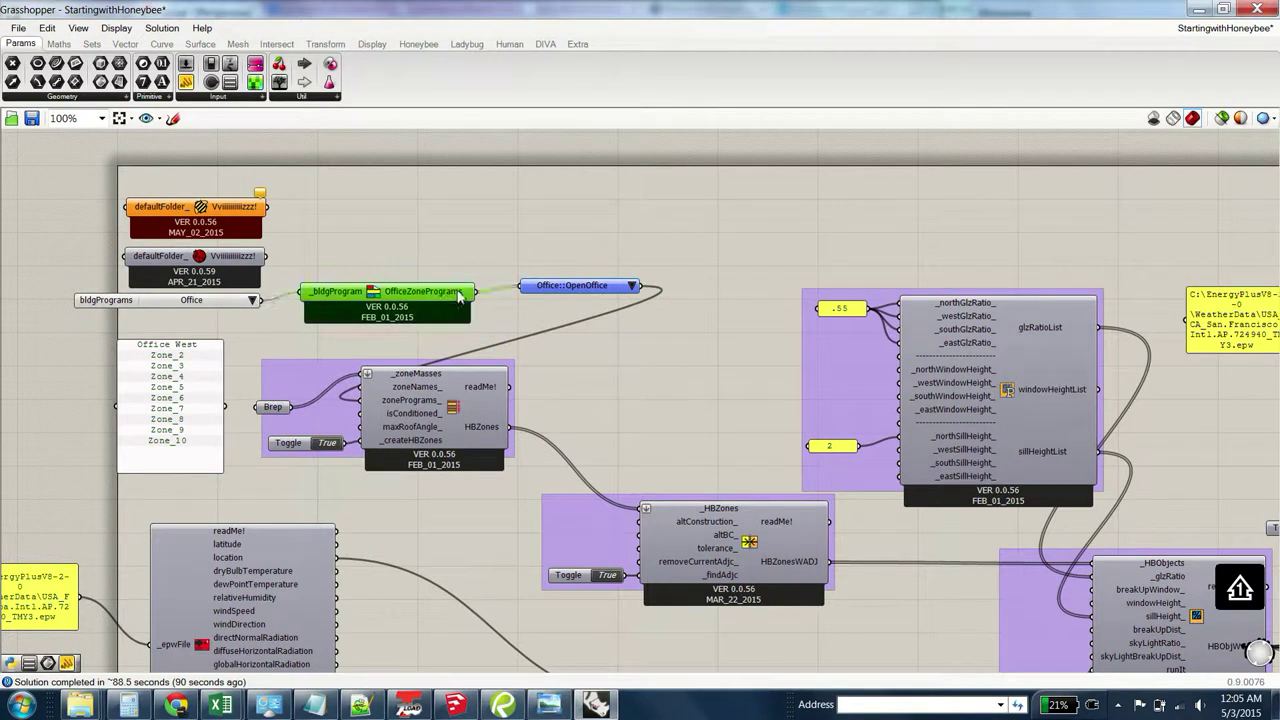
left_click(618, 288)
left_click(630, 287)
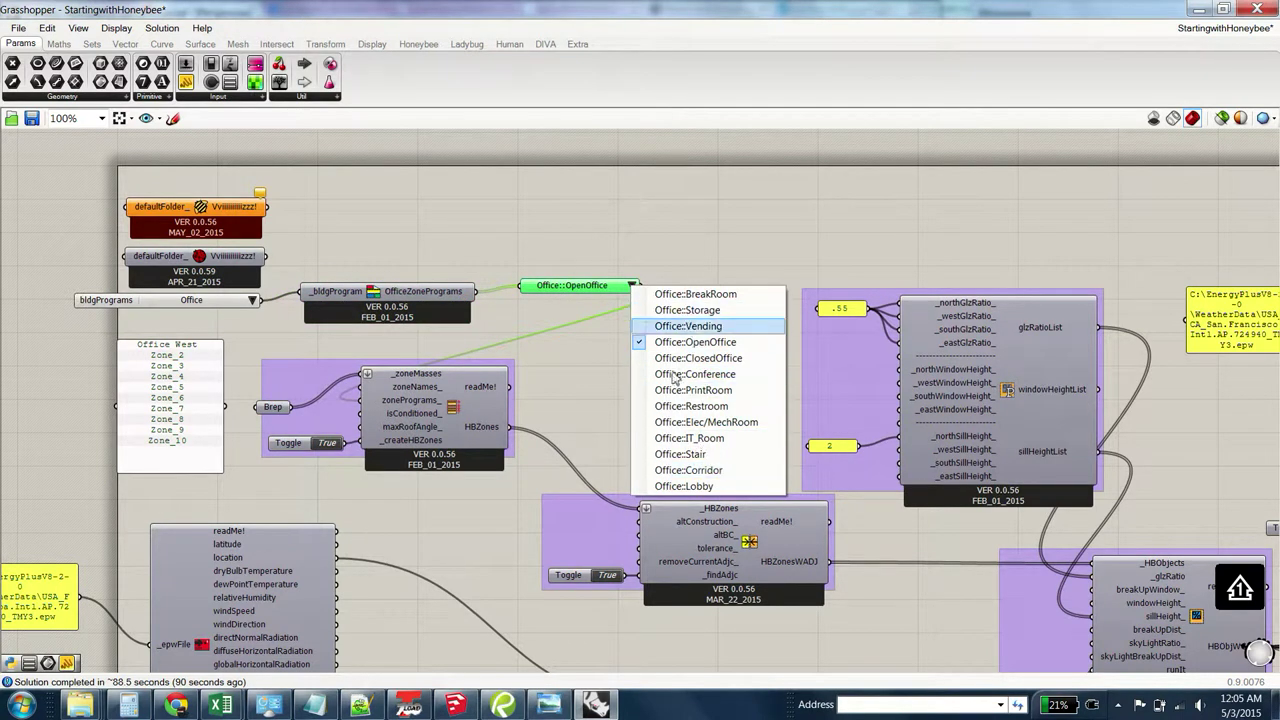
left_click(605, 330)
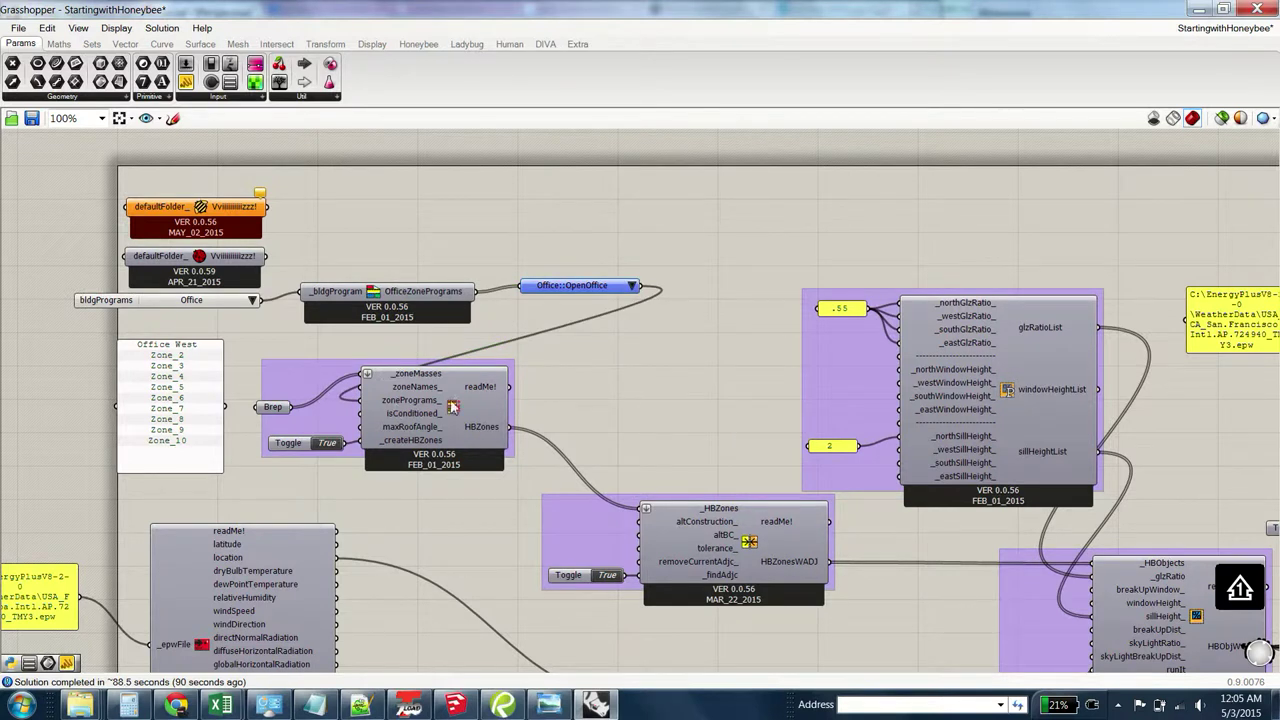
Move the Masses2Zones component slightly away from the Brep parameter and place the Office::OpenOffice list directly above it
left_click_drag(452, 405, 572, 416)
left_click_drag(491, 409, 414, 396)
left_click(566, 289)
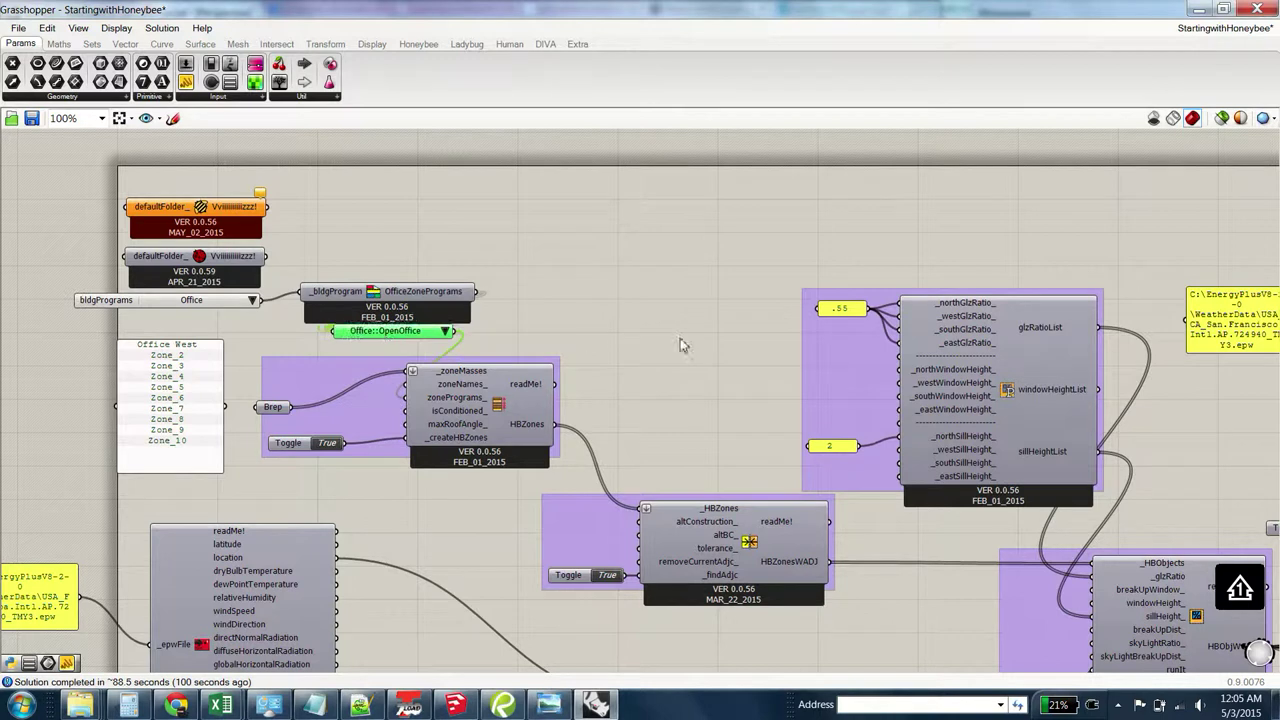
Add a panel reading "Air Wall" and connect it to the altConstruction_ input of the Solve Adjacencies component
left_click(683, 366)
right_click_drag(683, 366, 383, 249)
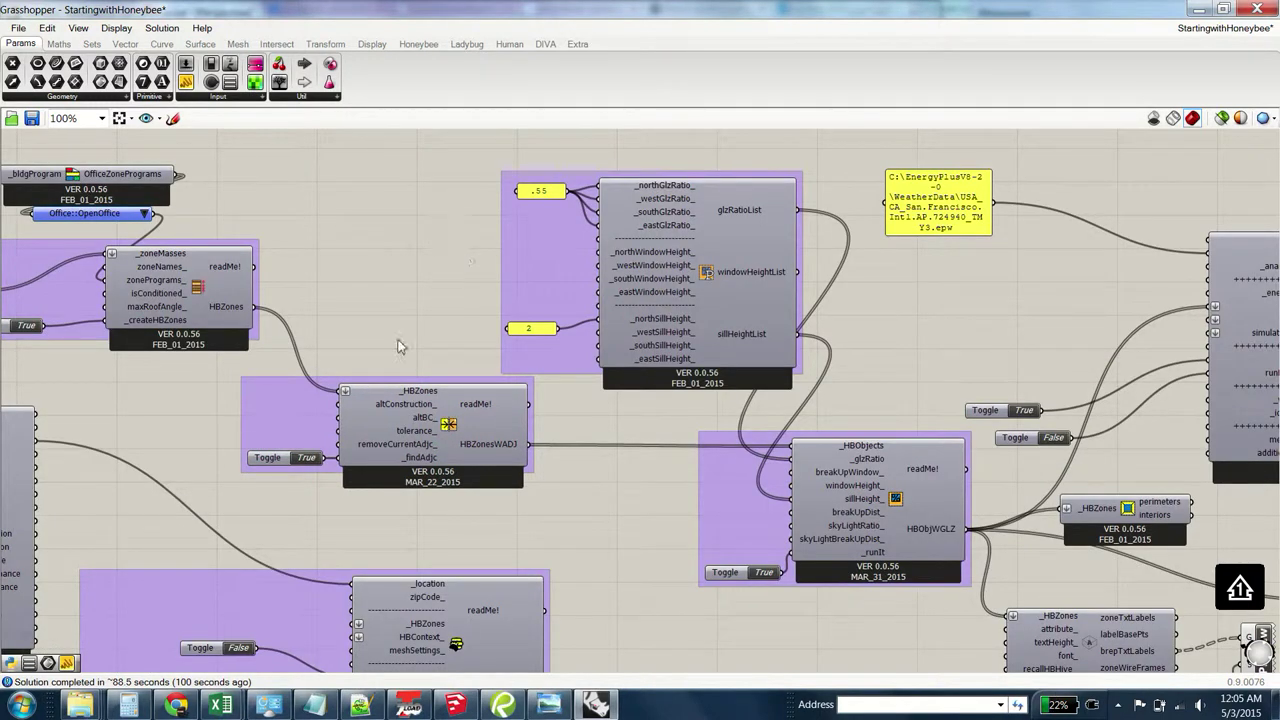
right_click_drag(313, 490, 370, 460)
left_click(429, 413)
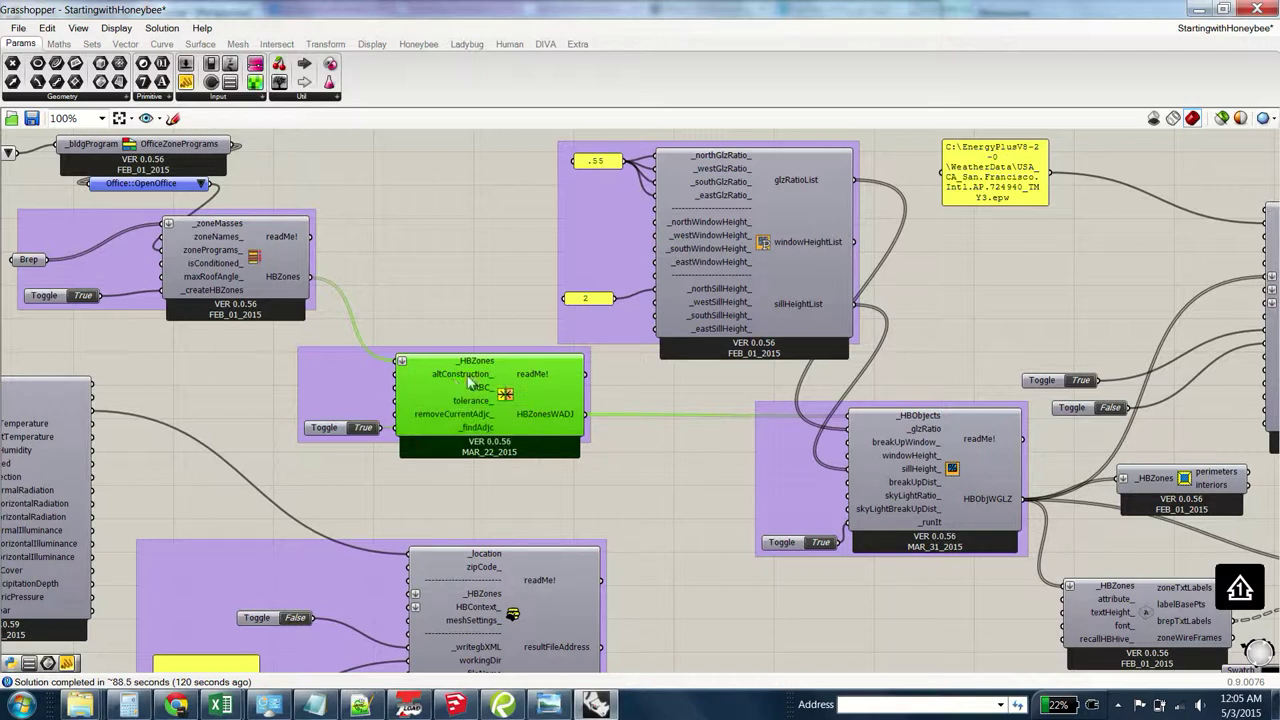
left_click(376, 285)
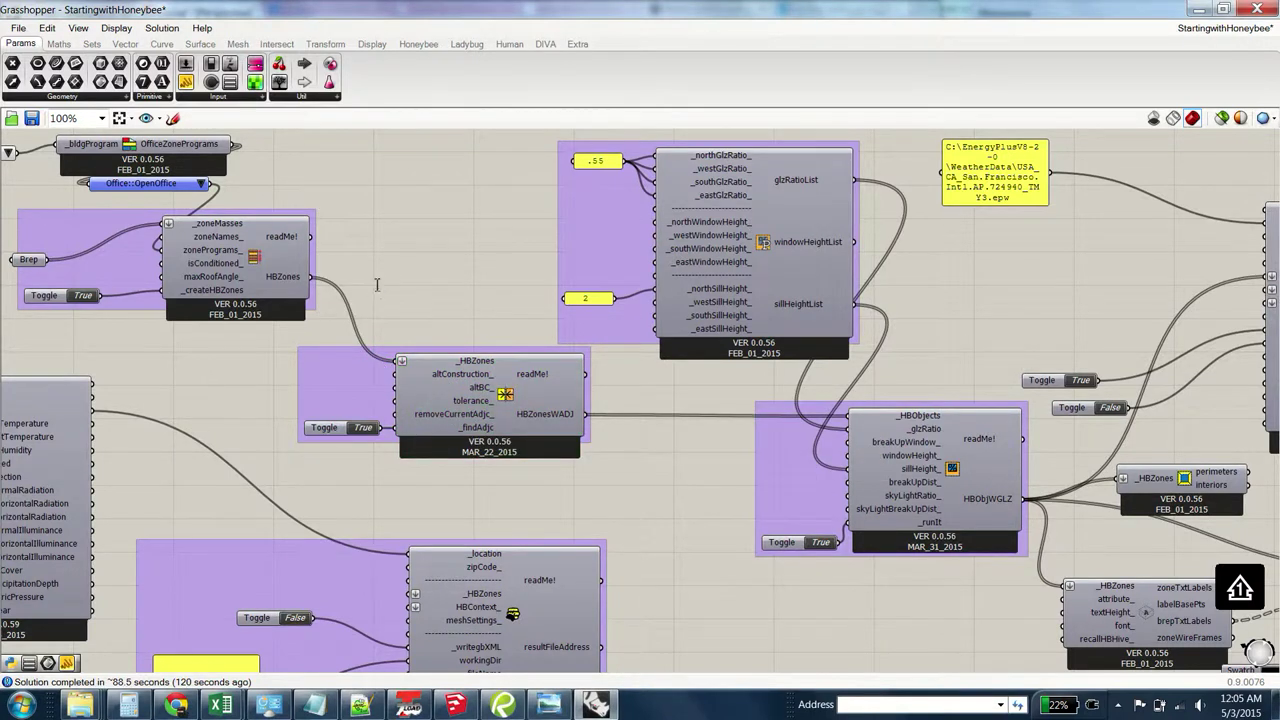
double_click(375, 284)
type("\"")
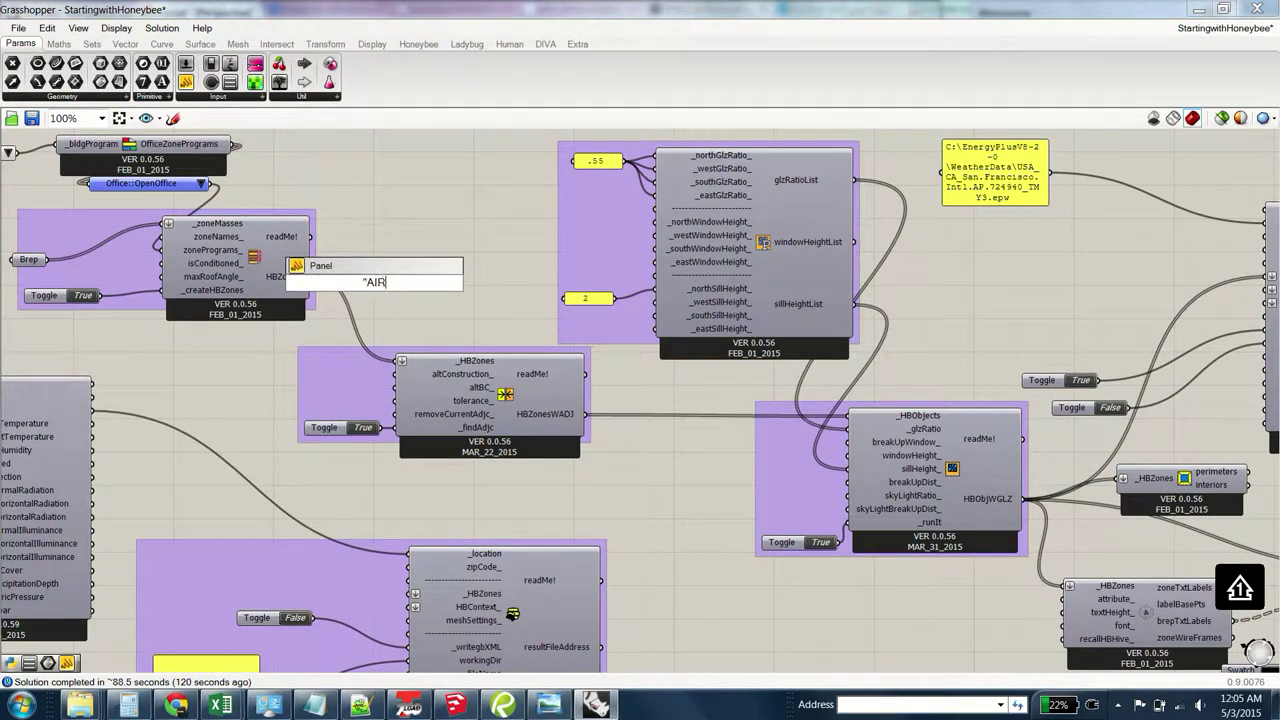
type("Air Wall")
key("Return")
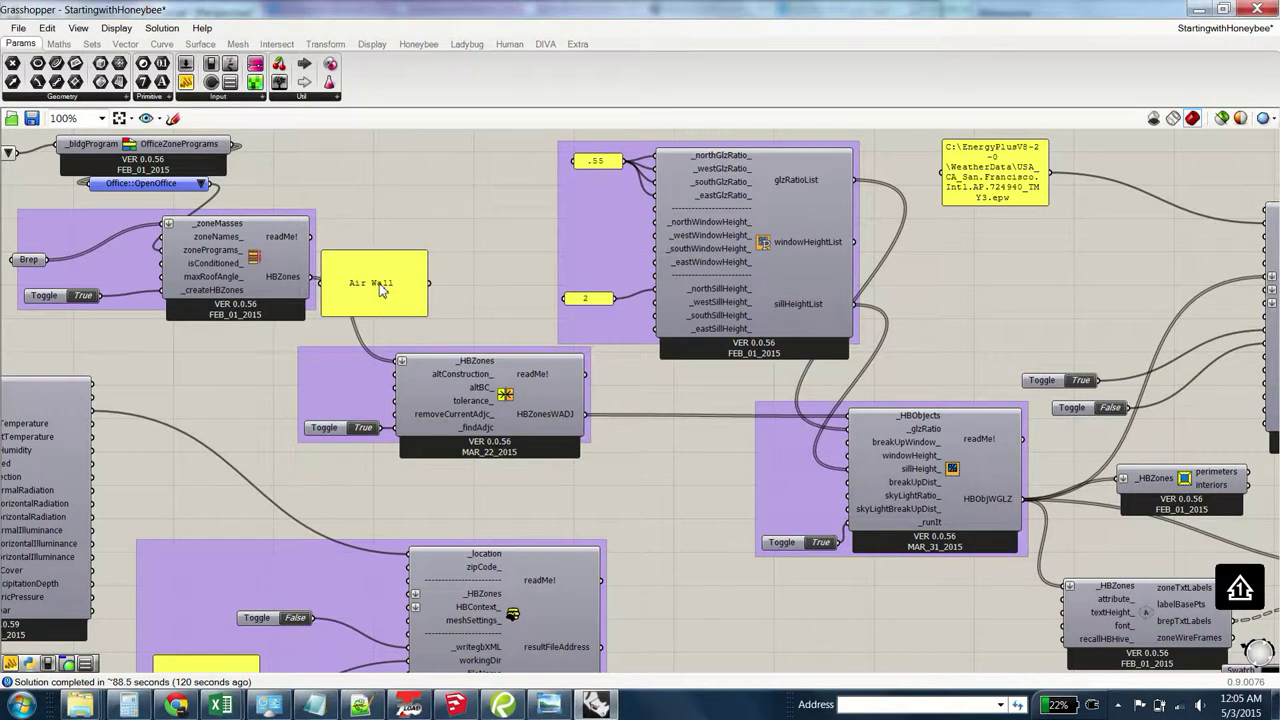
left_click_drag(427, 284, 398, 374)
left_click(1118, 704)
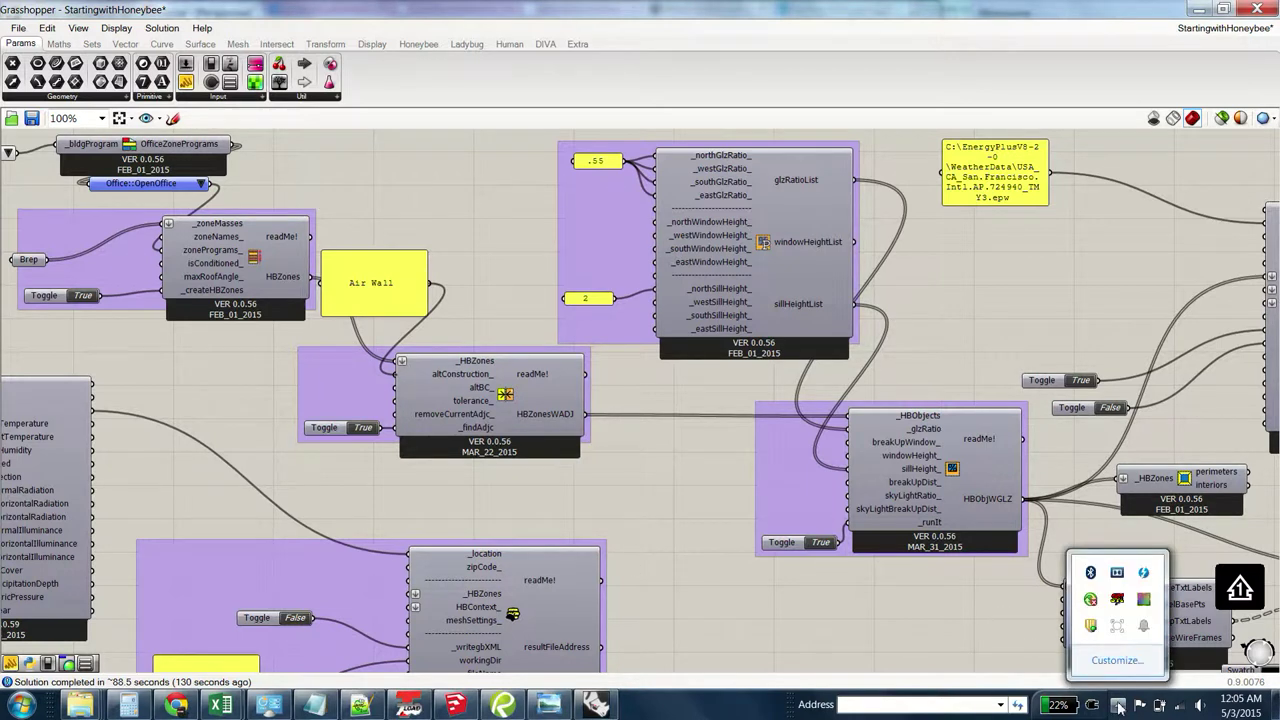
left_click(1116, 628)
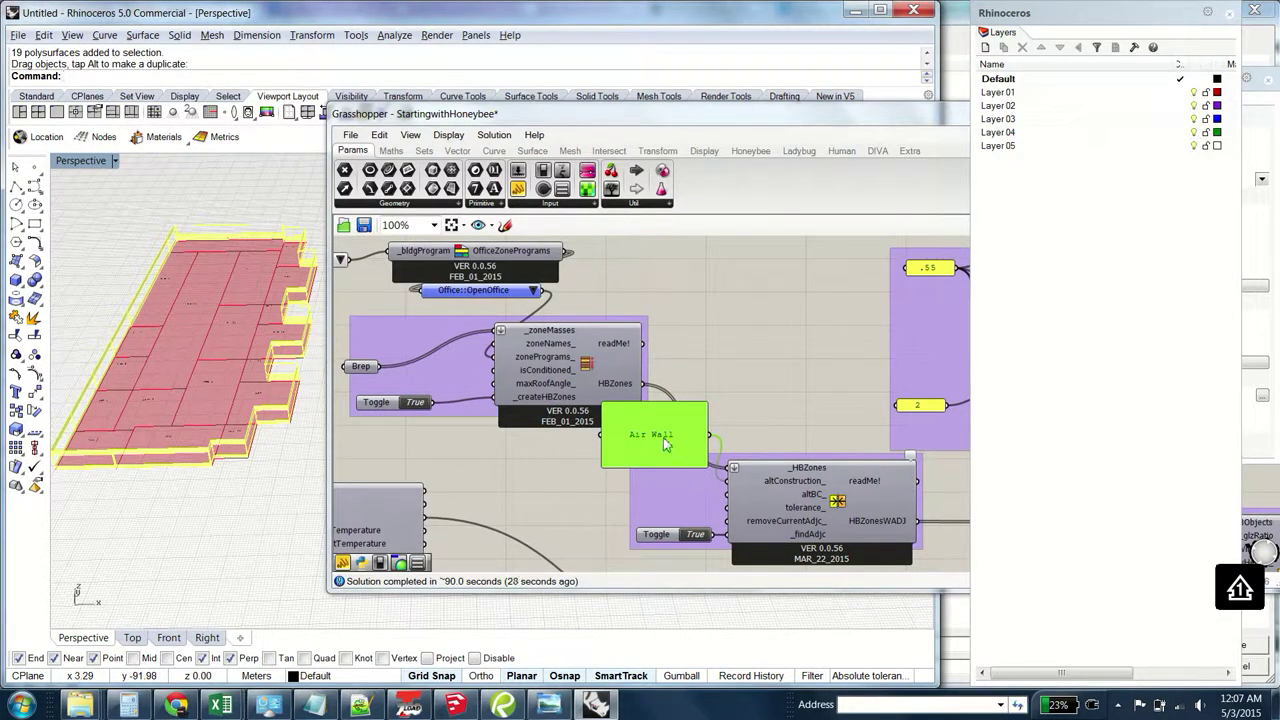
Reposition the Air Wall panel beside the Solve Adjacencies component and inspect the adjoining zones up close in the Rhino perspective view
left_click_drag(665, 445, 650, 472)
left_click(483, 504)
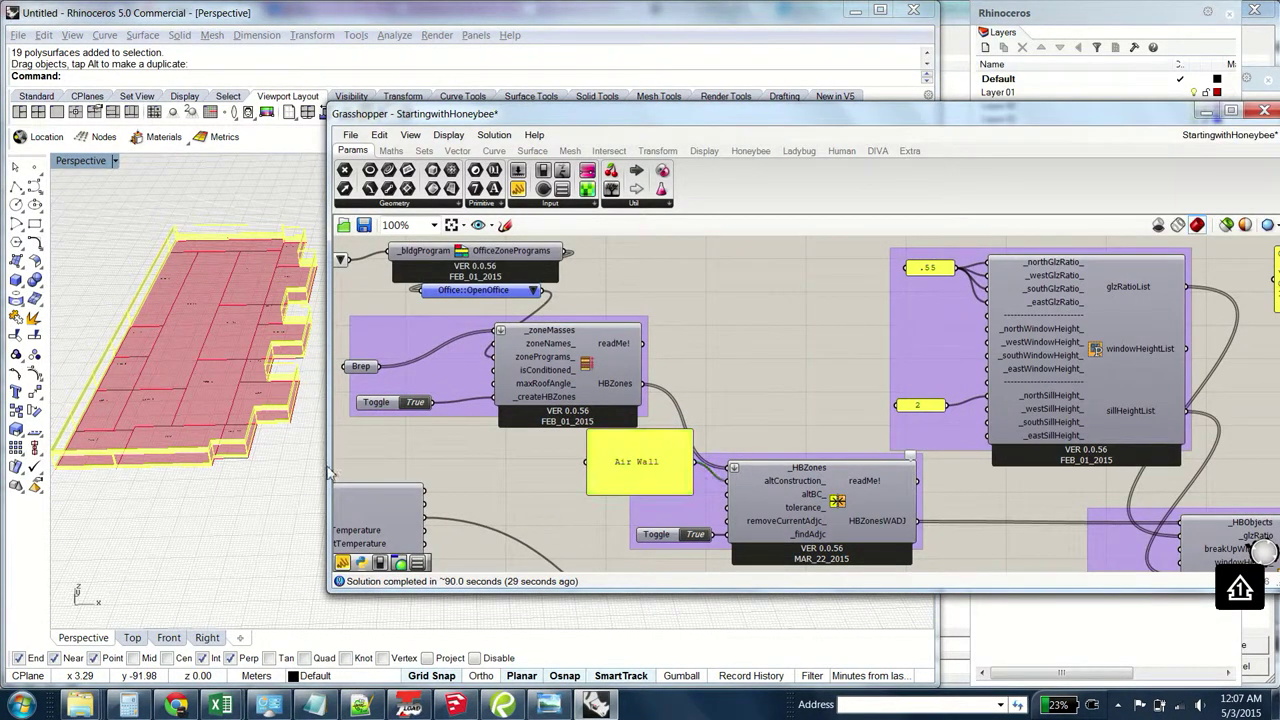
scroll(213, 424, "up", 3)
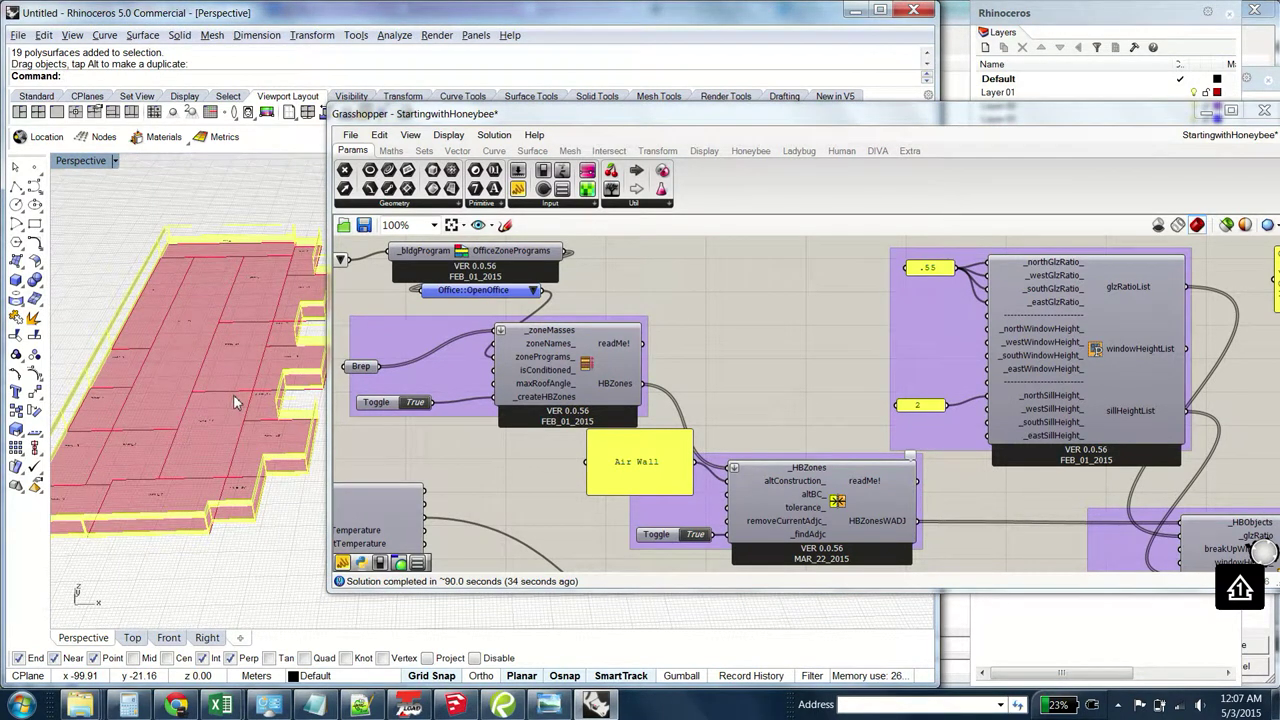
scroll(233, 394, "up", 2)
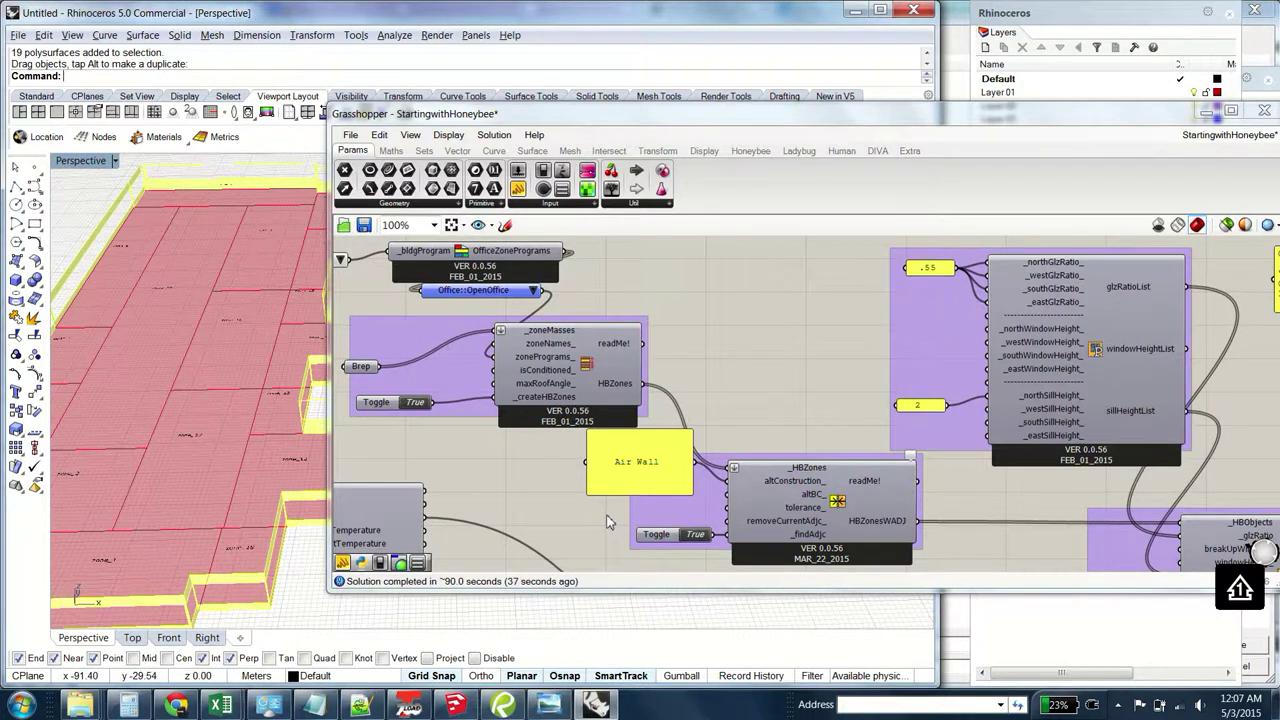
left_click_drag(635, 486, 621, 490)
left_click(784, 421)
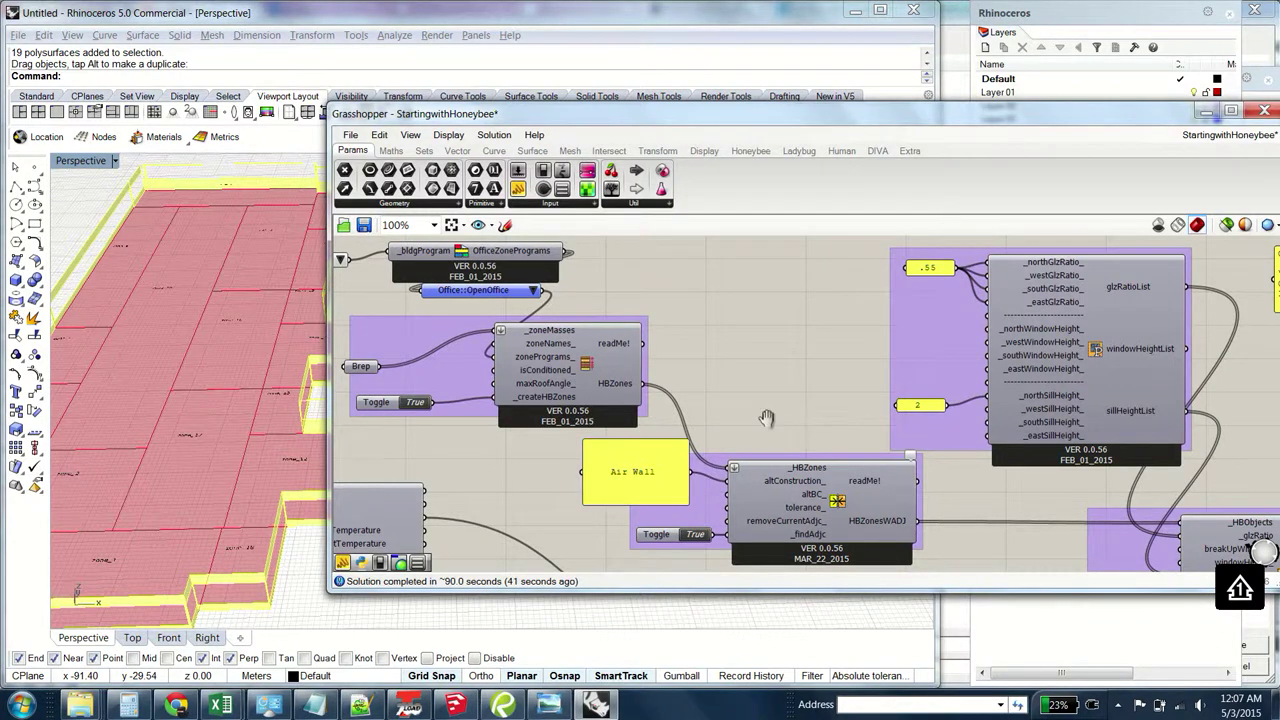
Examine the Solve Adjacencies component and browse the general Honeybee components, including Masses2Zones and Solve Adjacencies
right_click_drag(784, 421, 658, 402)
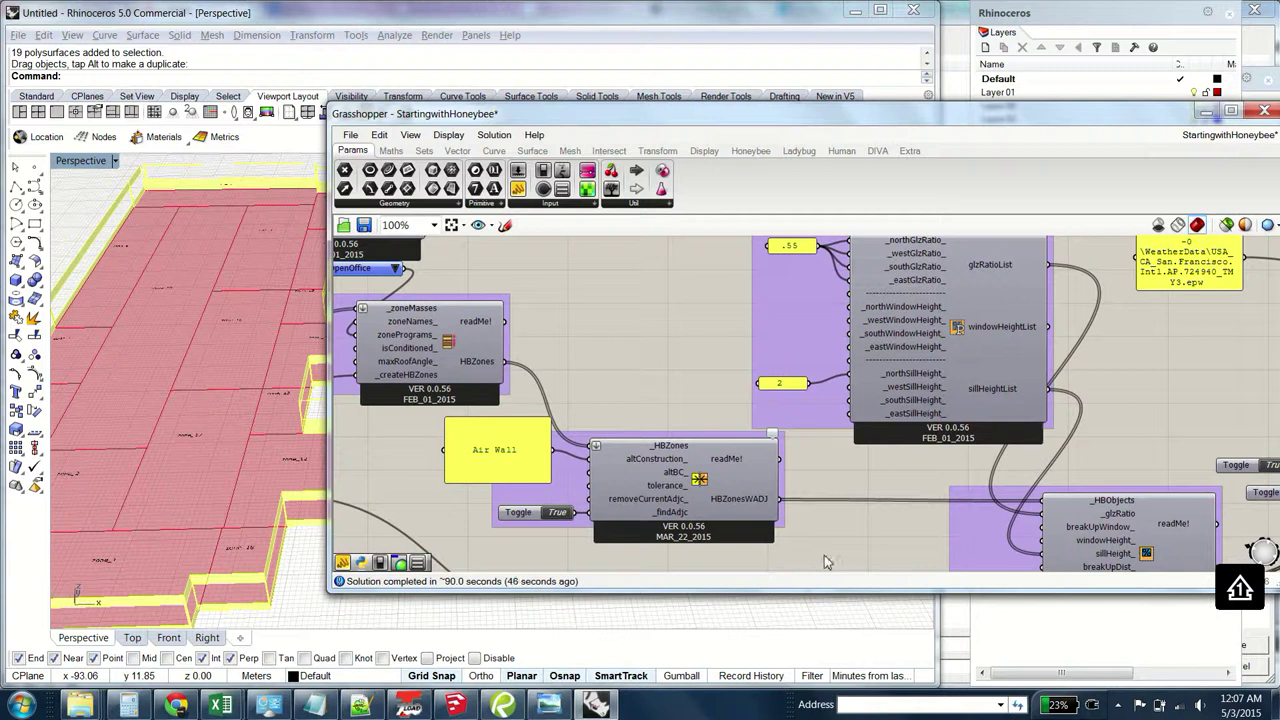
left_click(657, 516)
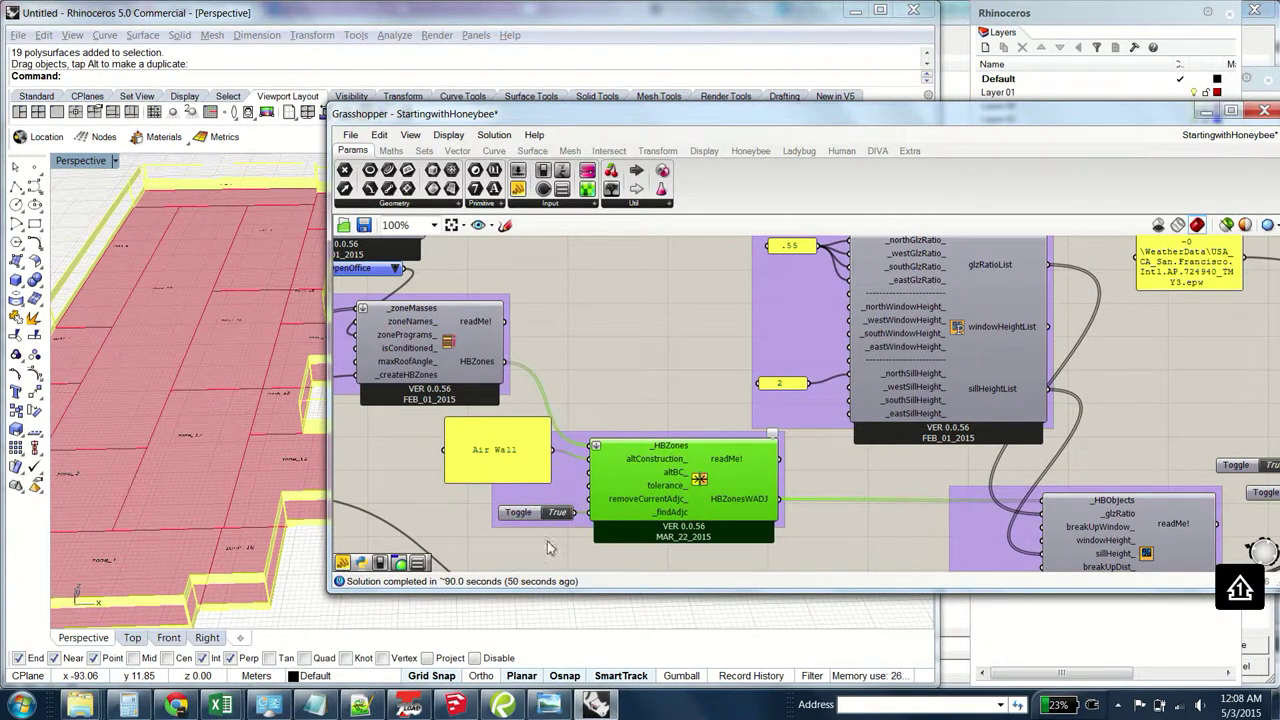
right_click_drag(408, 485, 598, 509)
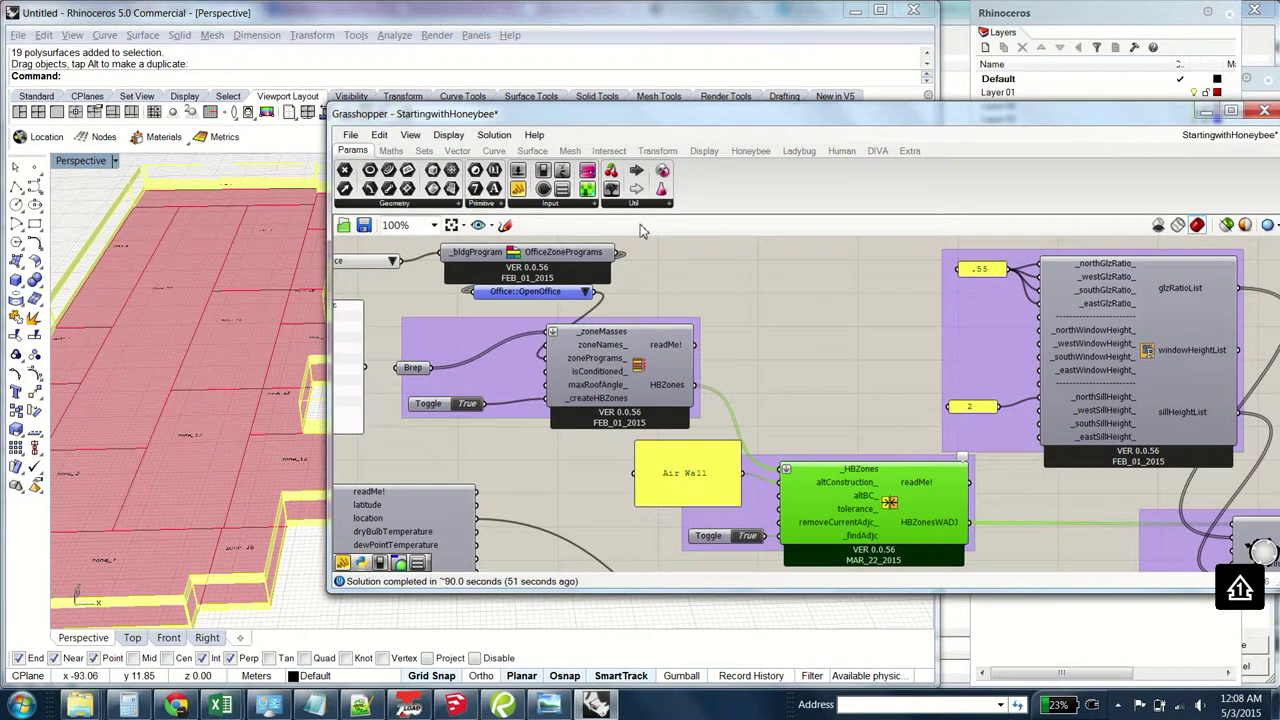
left_click(745, 151)
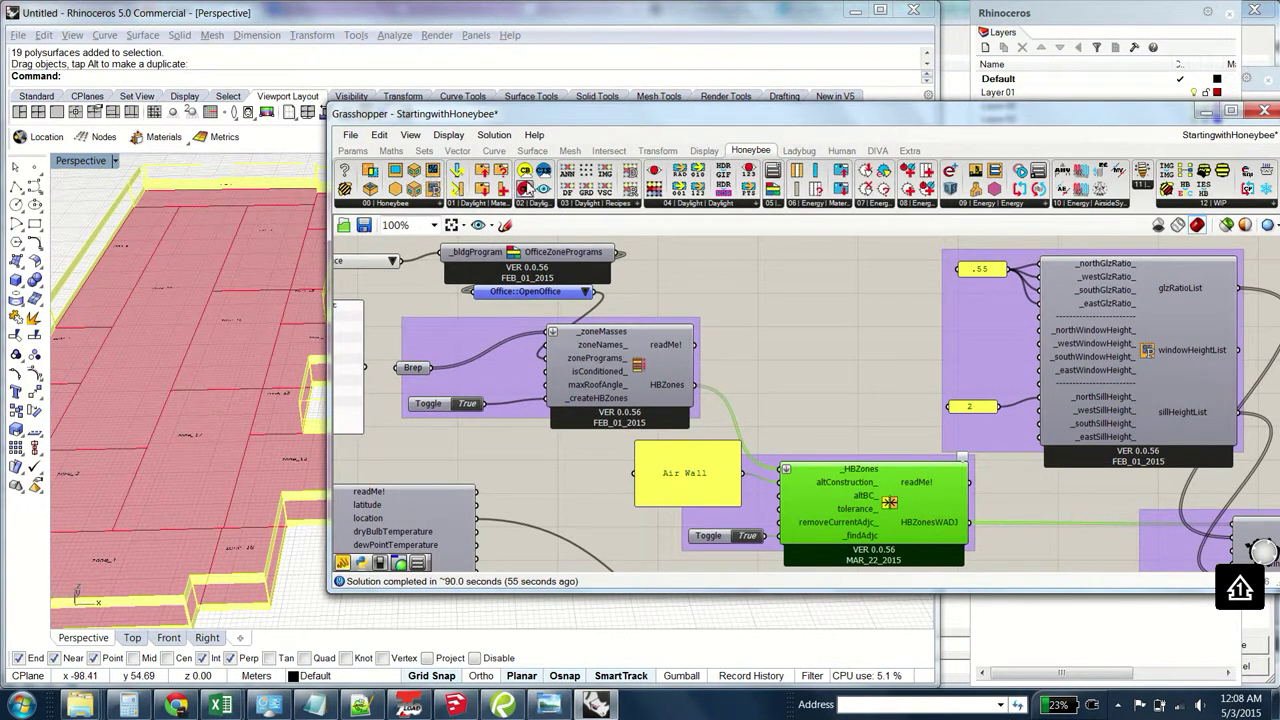
left_click(441, 204)
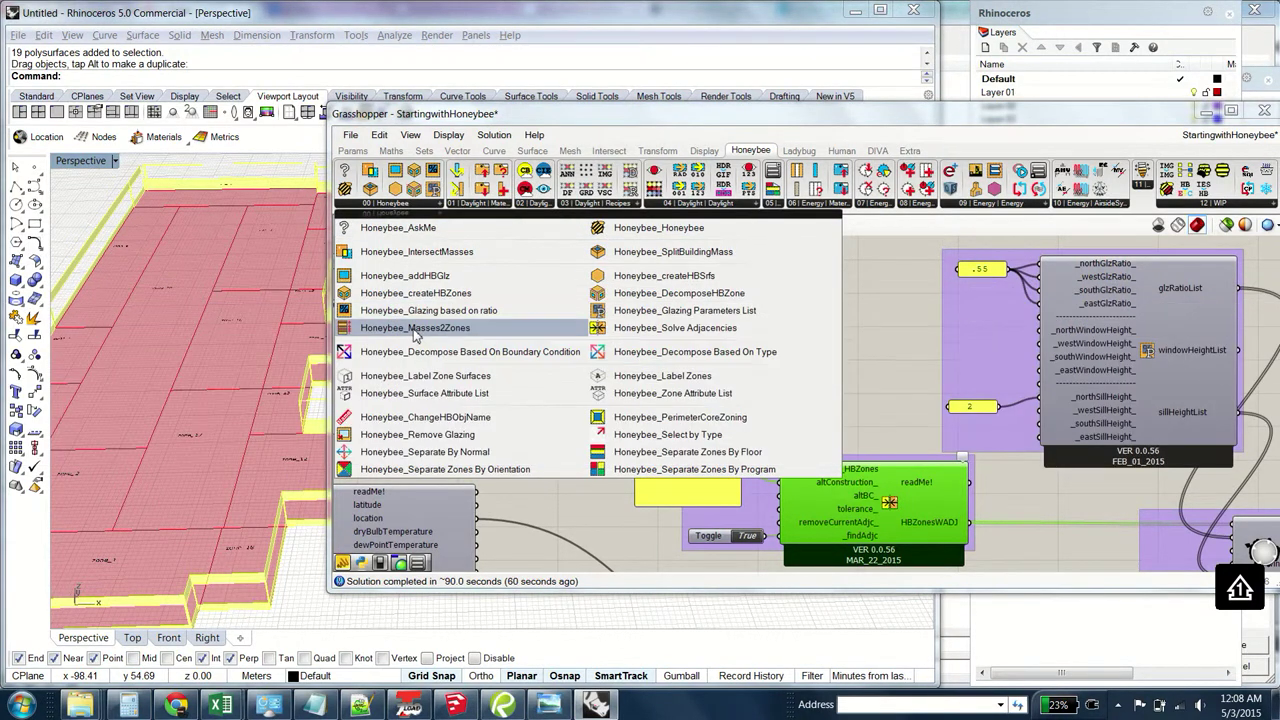
left_click(859, 321)
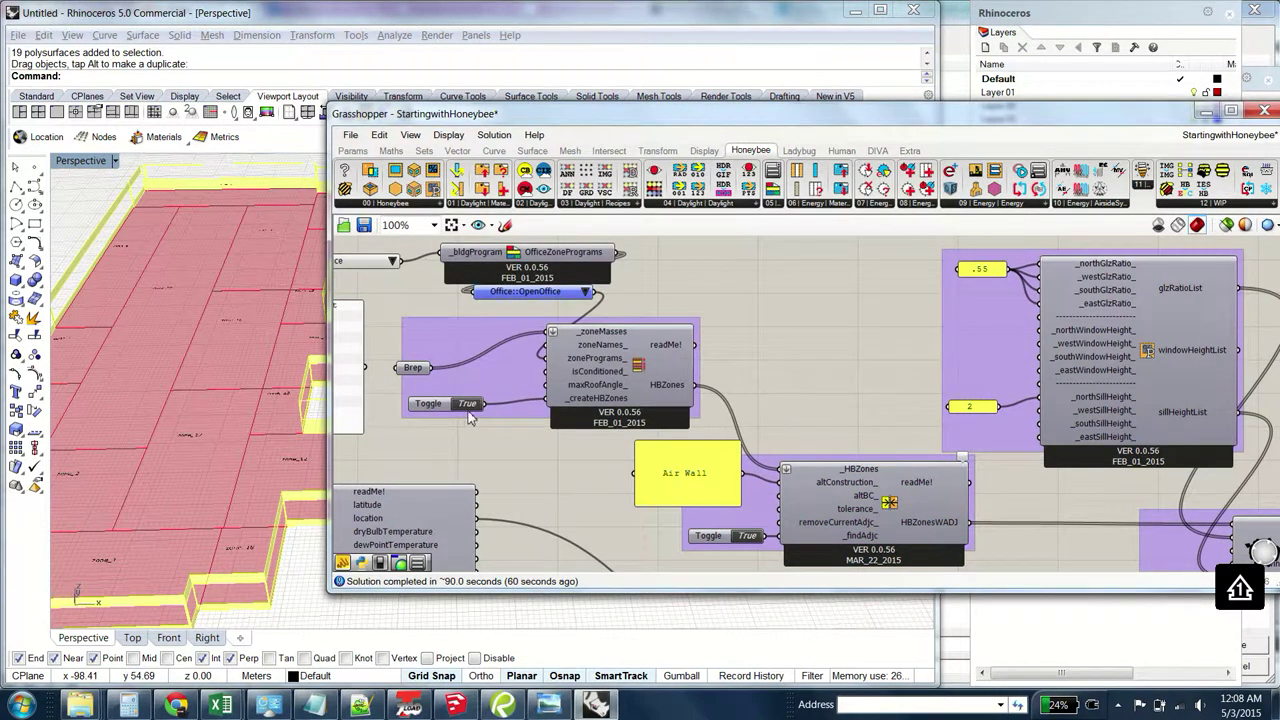
double_click(461, 447)
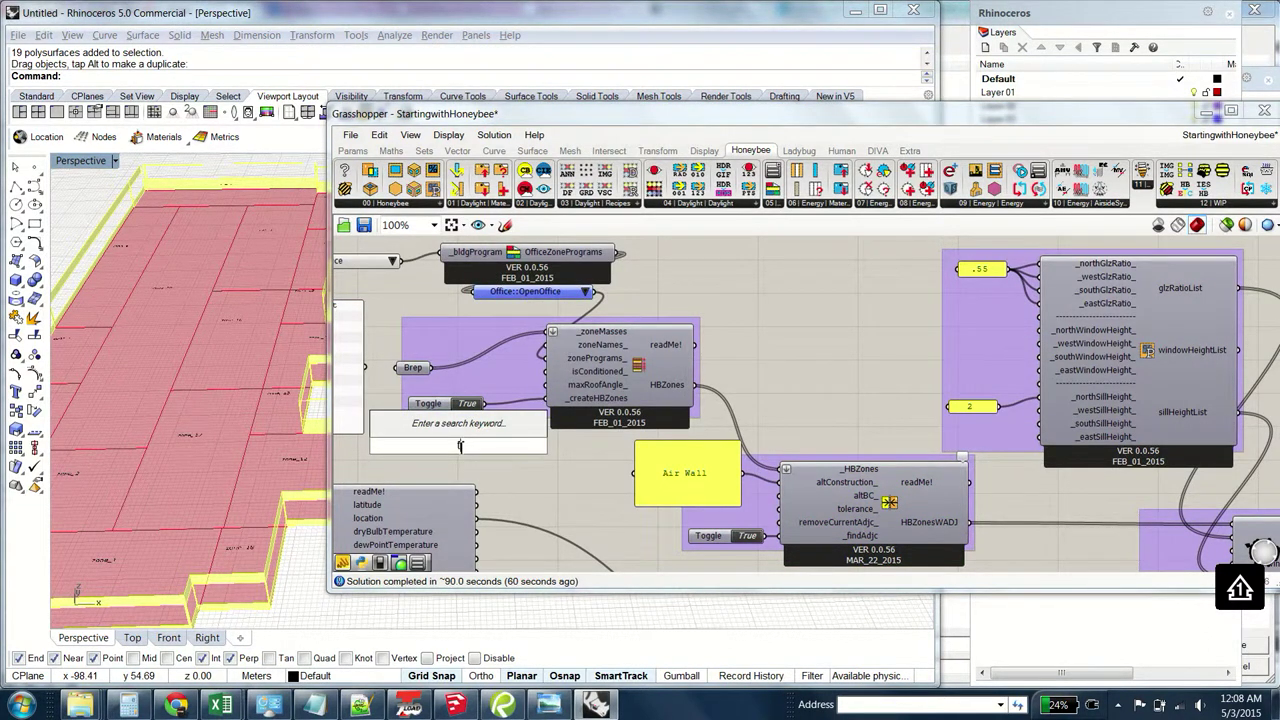
type("toggl")
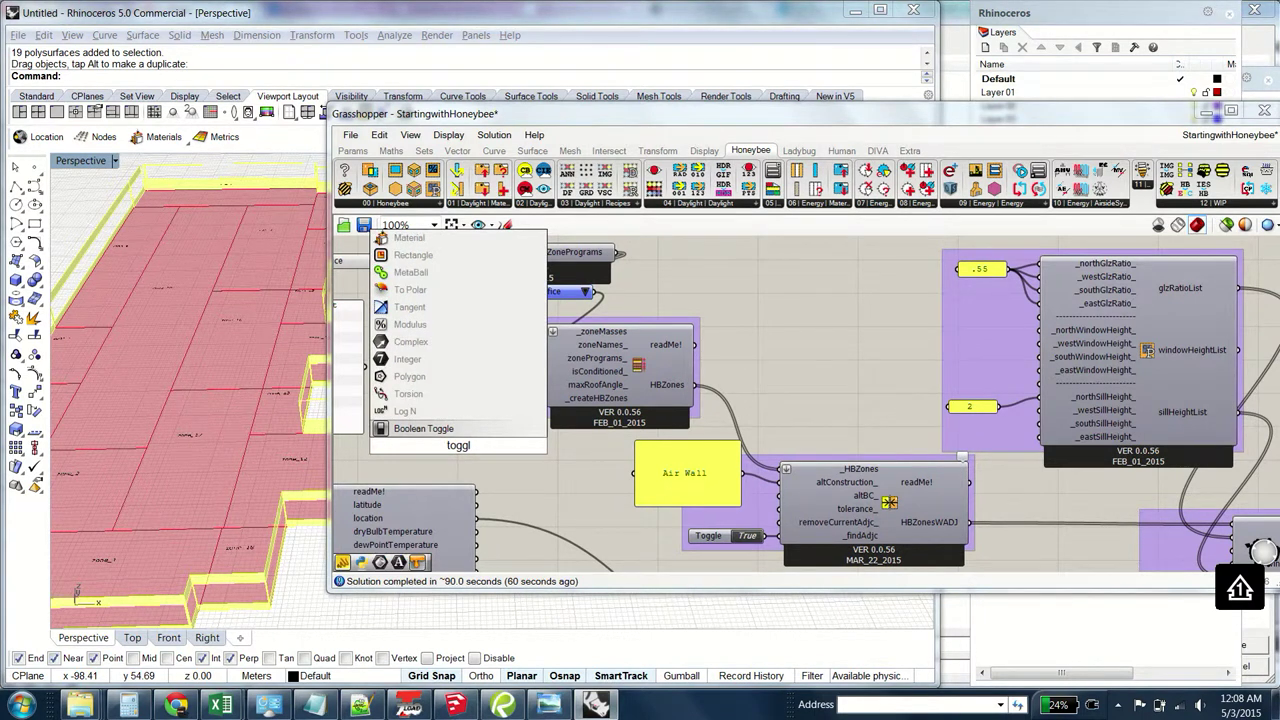
key("Return")
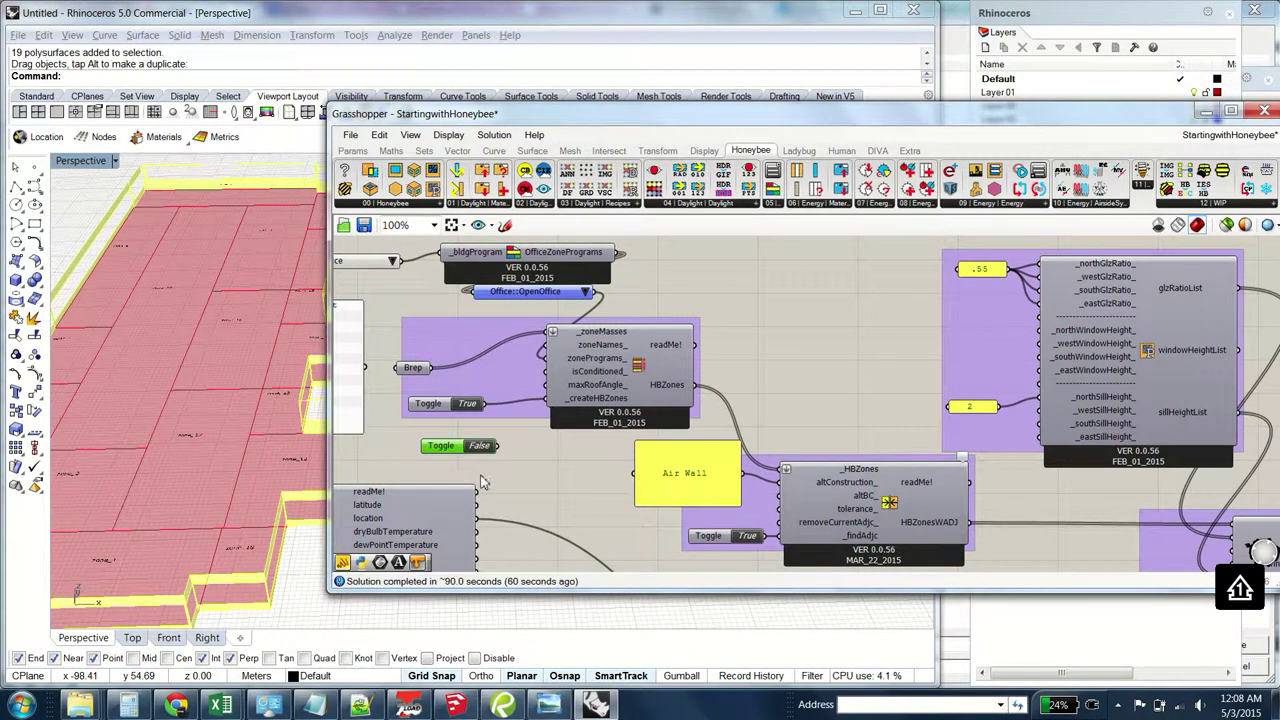
key("Delete")
Align the Air Wall panel with the altConstruction_ input of the Solve Adjacencies component
left_click(656, 500)
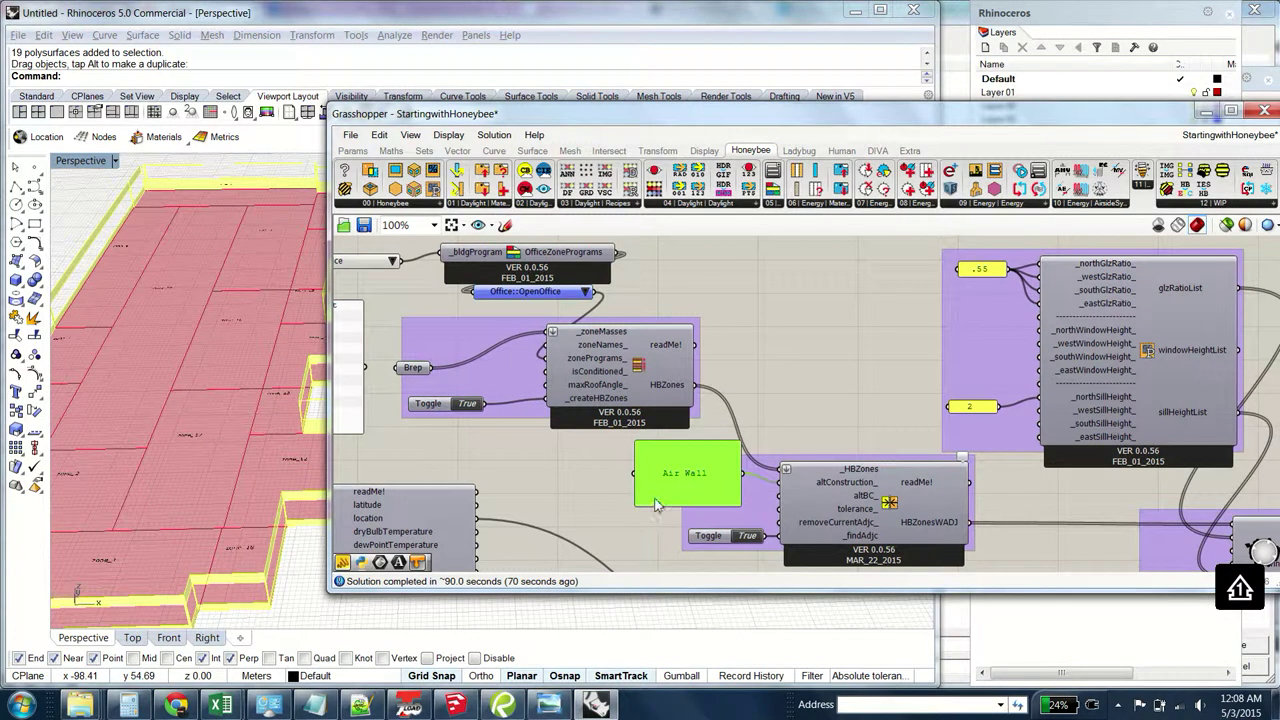
left_click_drag(667, 466, 647, 475)
left_click(566, 451)
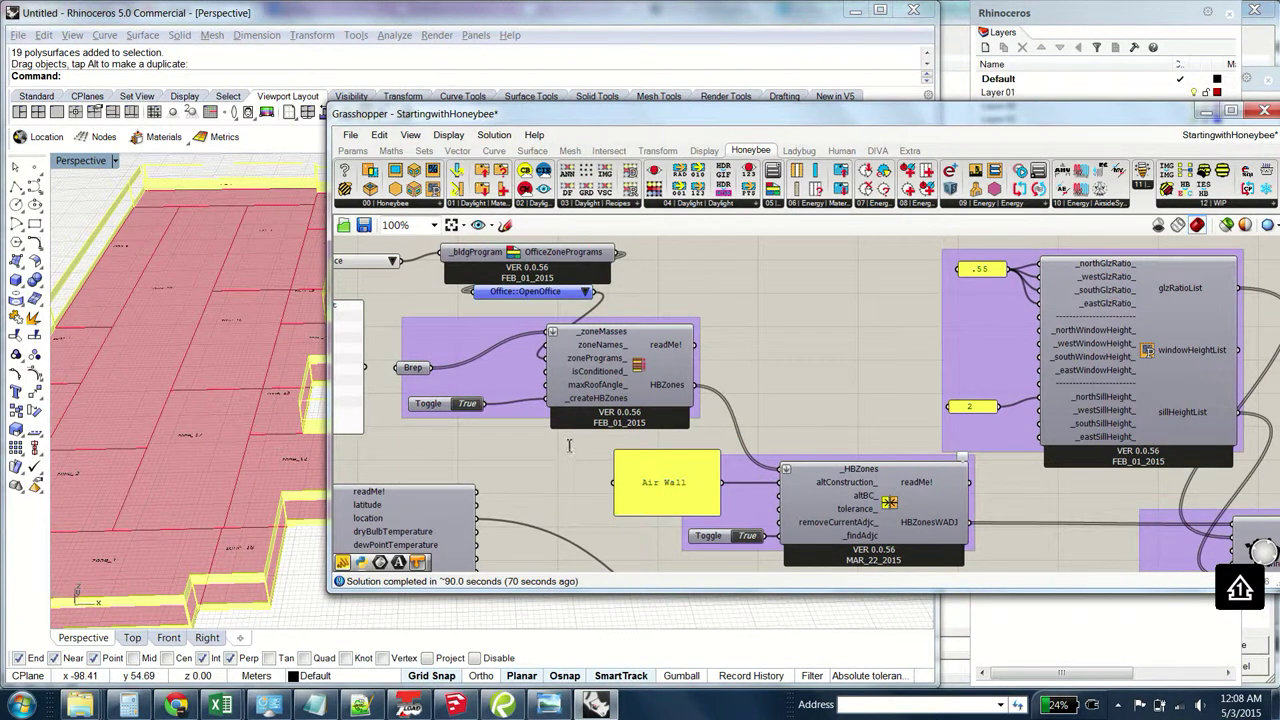
double_click(569, 445)
type("Panel")
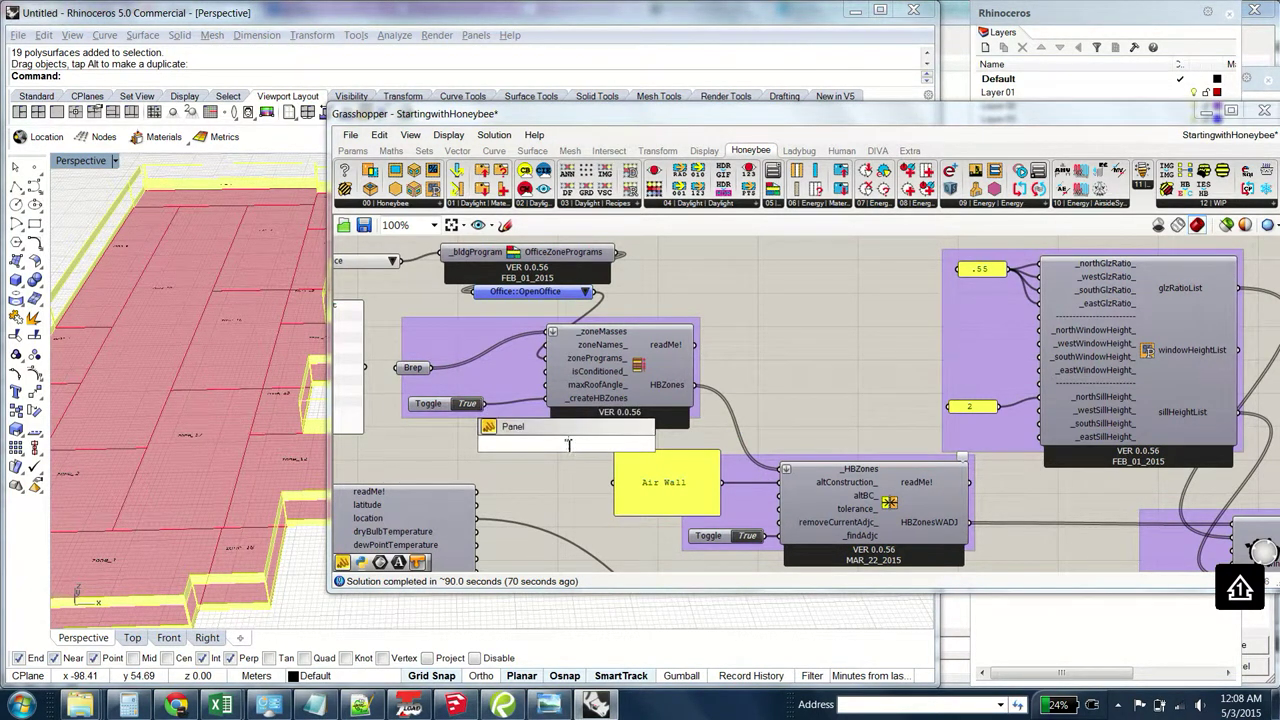
key("Return")
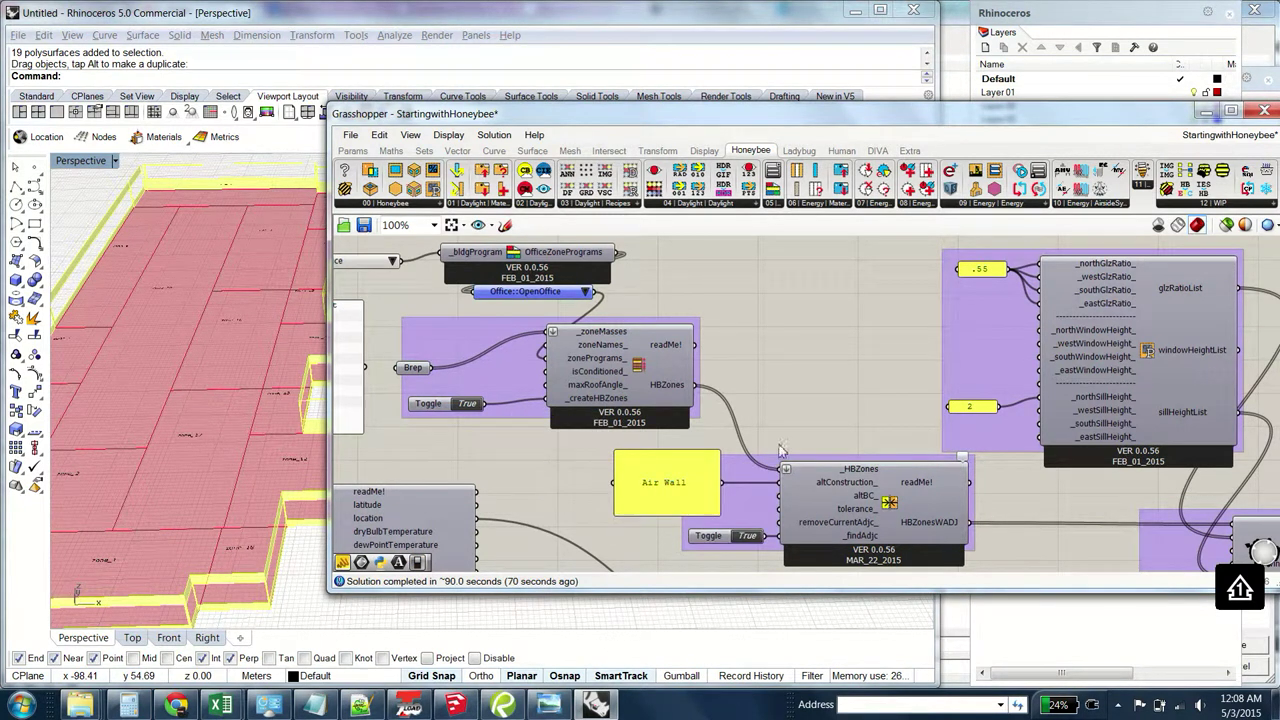
Align the True toggle of the glazing-by-ratio component with its _runIt input
right_click_drag(1106, 538, 739, 501)
right_click_drag(1004, 410, 889, 289)
left_click(807, 459)
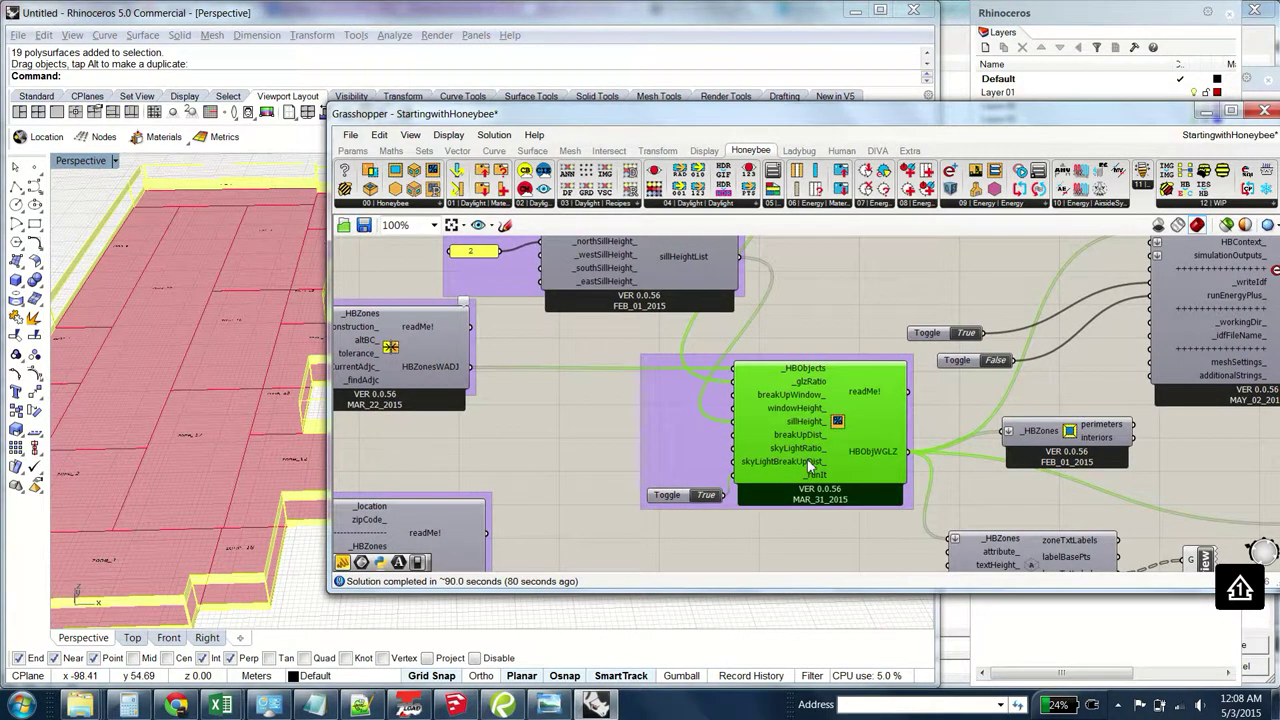
scroll(807, 459, "up", 3)
right_click_drag(792, 498, 787, 560)
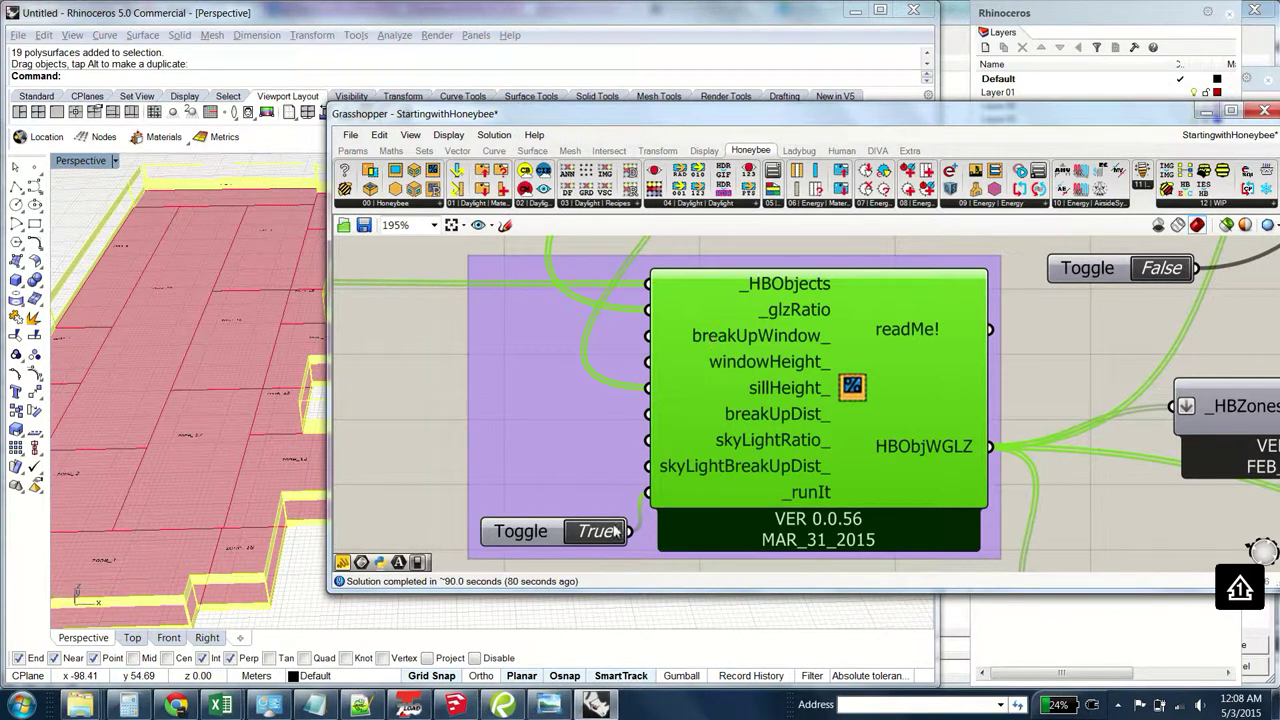
right_click_drag(449, 337, 455, 339)
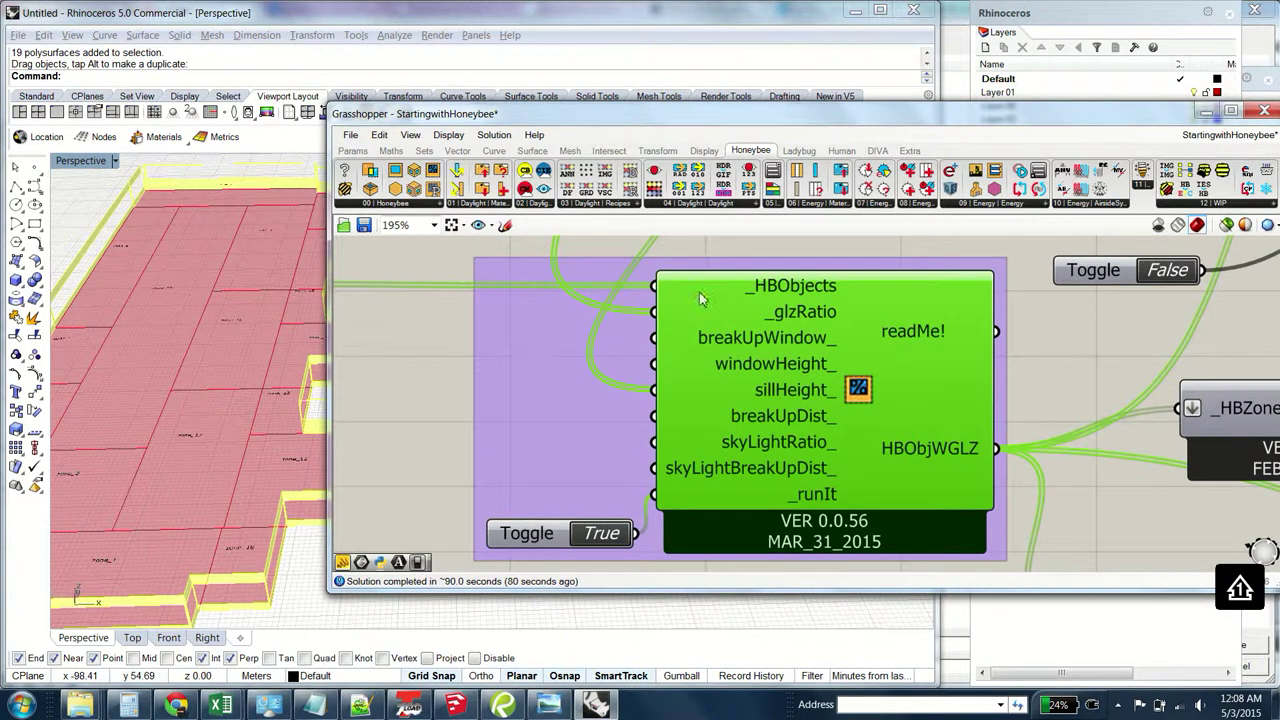
left_click_drag(540, 535, 515, 496)
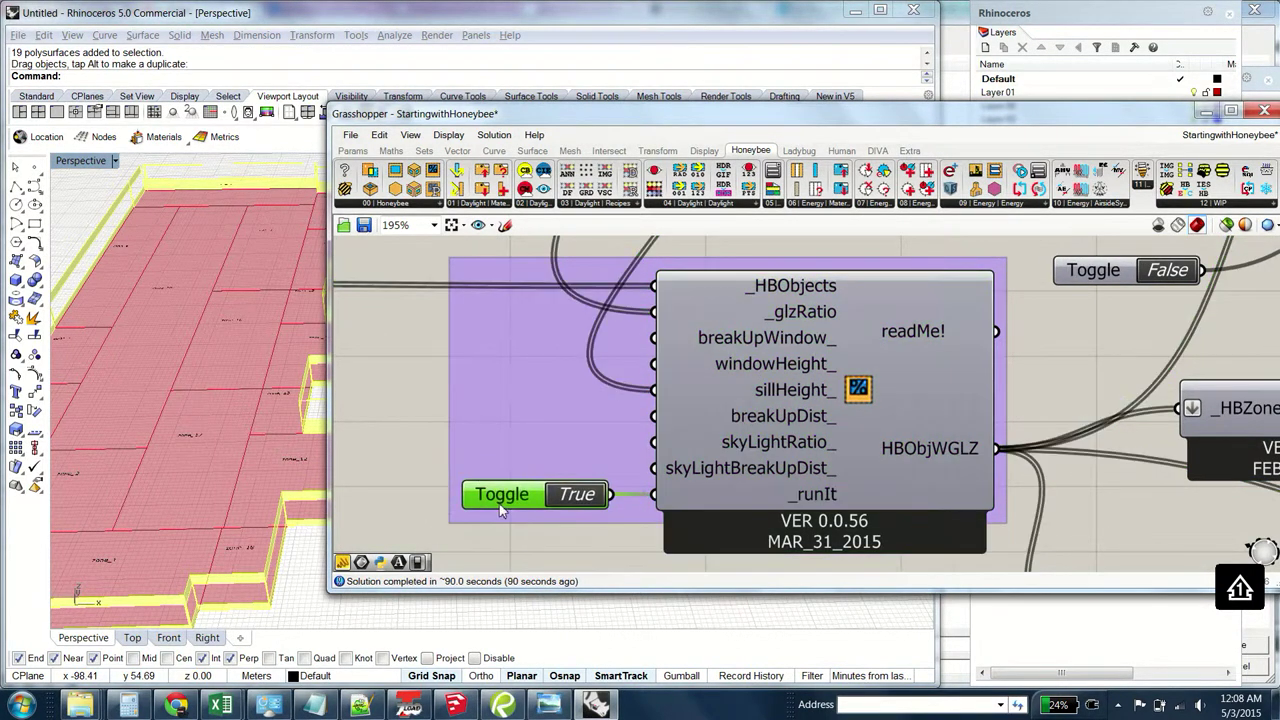
Check the Glazing Parameters List component and shift its group with the .55 and 2 panels slightly away from the weather file panel
scroll(805, 425, "down", 5)
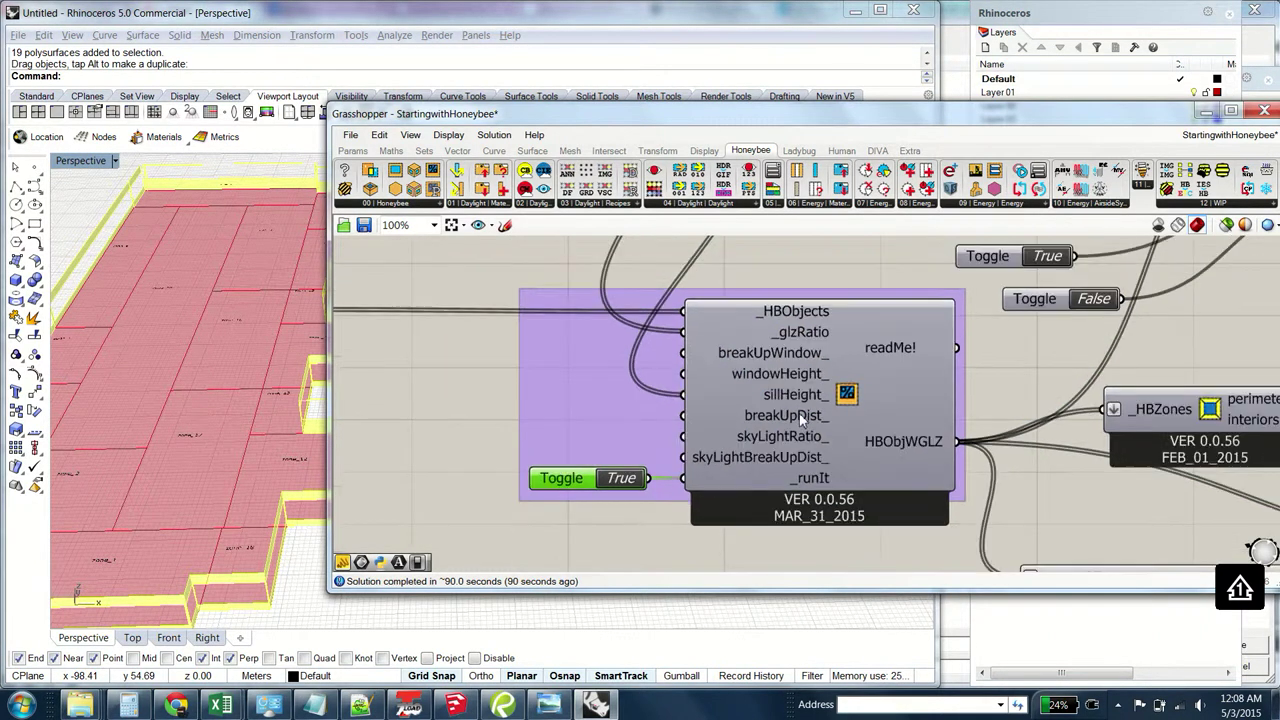
scroll(713, 372, "up", 5)
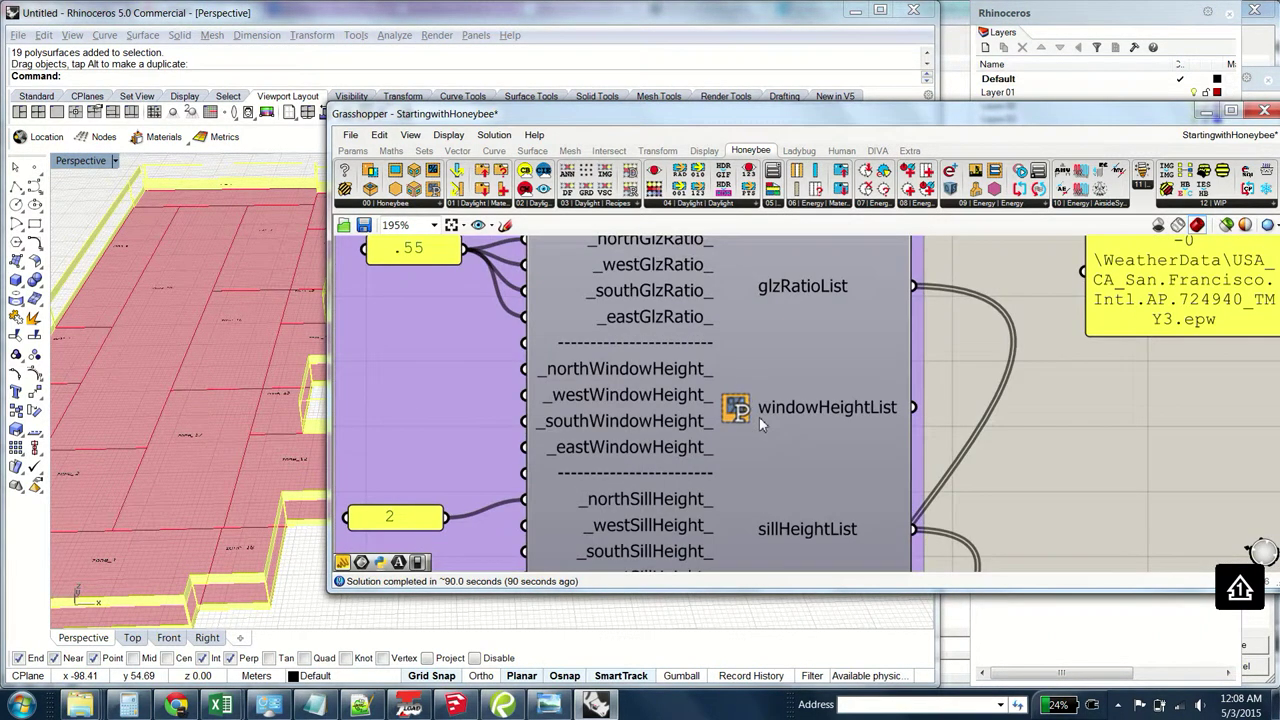
scroll(737, 407, "down", 2)
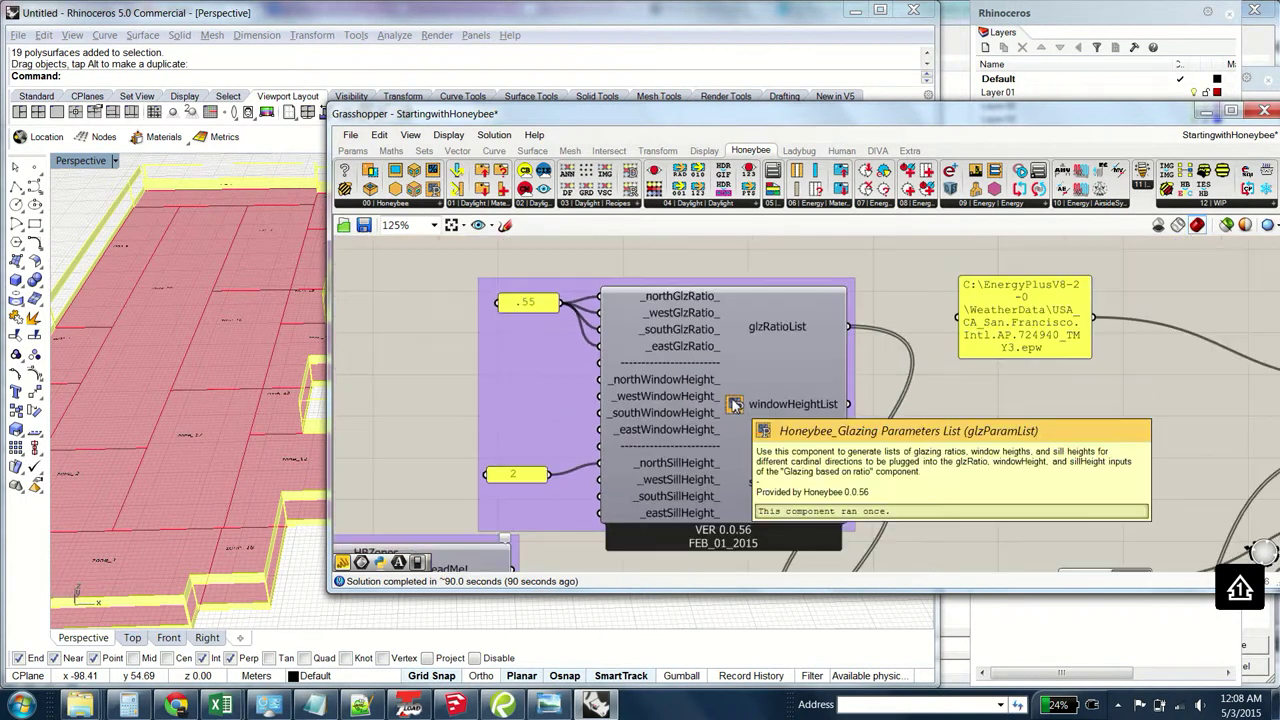
left_click_drag(510, 357, 454, 320)
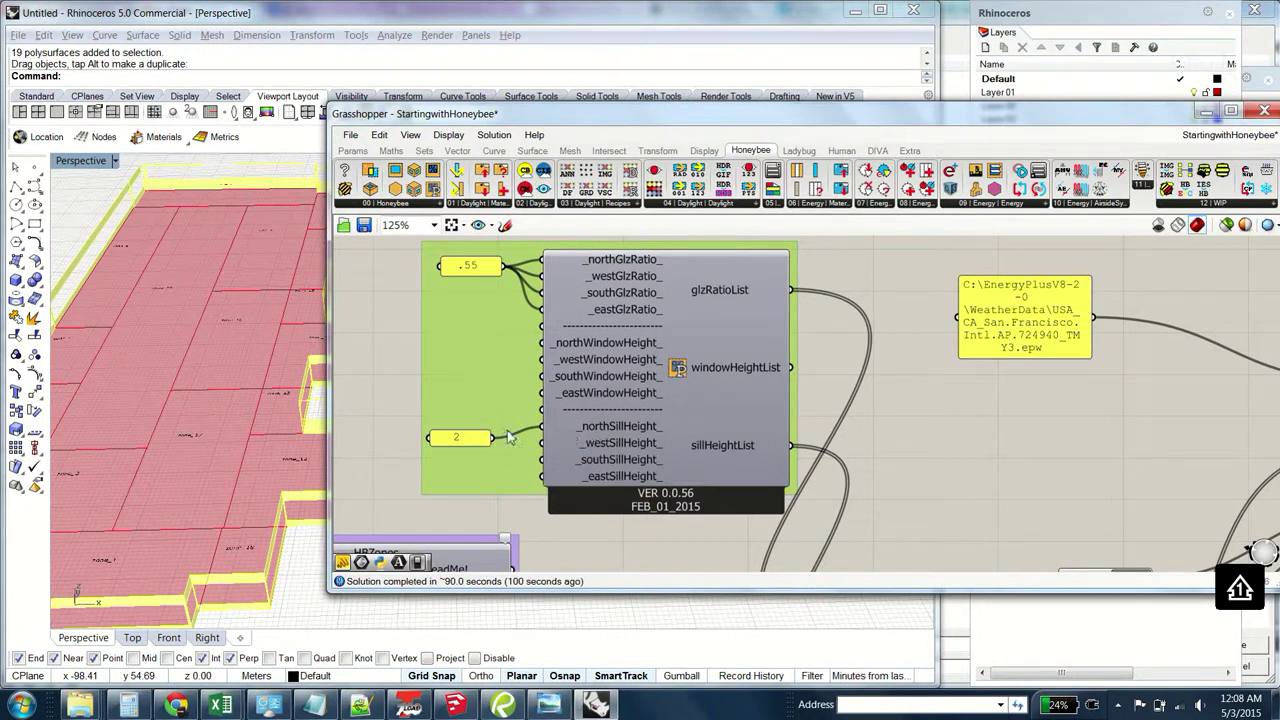
right_click_drag(403, 327, 404, 371)
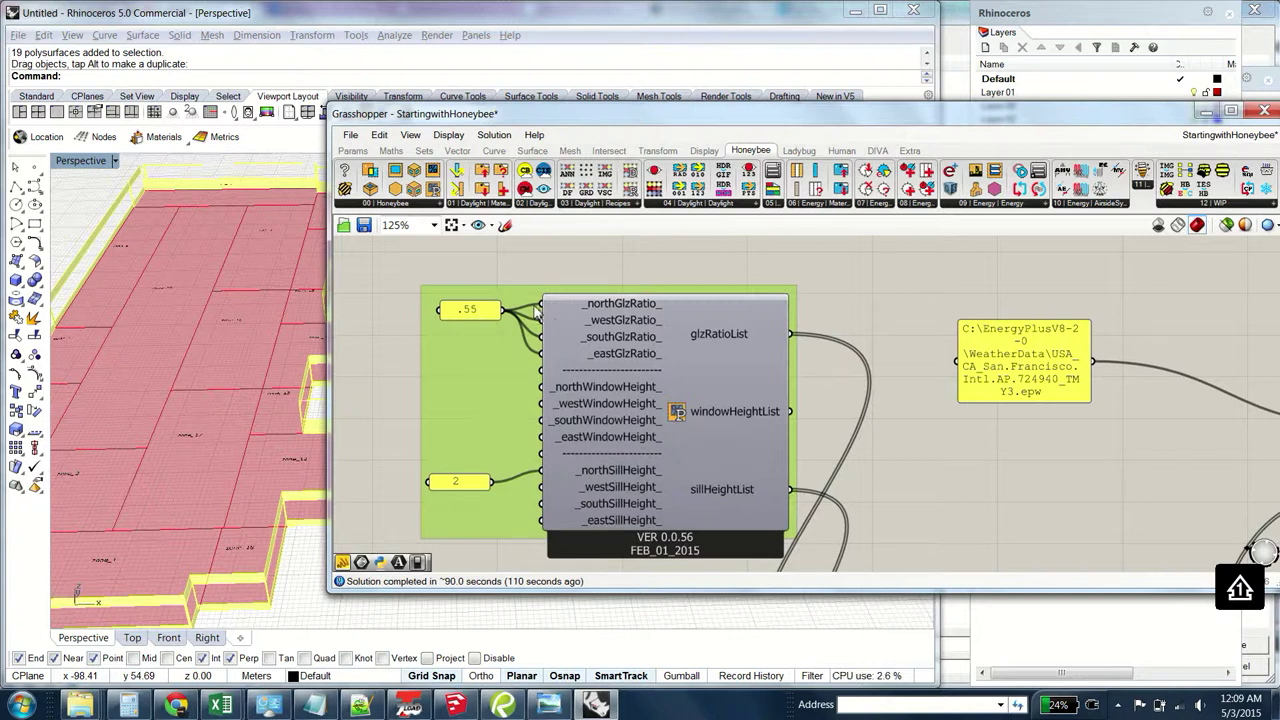
Inspect the glazing on the exterior zone walls up close in the Rhino perspective view
right_click_drag(837, 568, 785, 389)
scroll(783, 389, "down", 3)
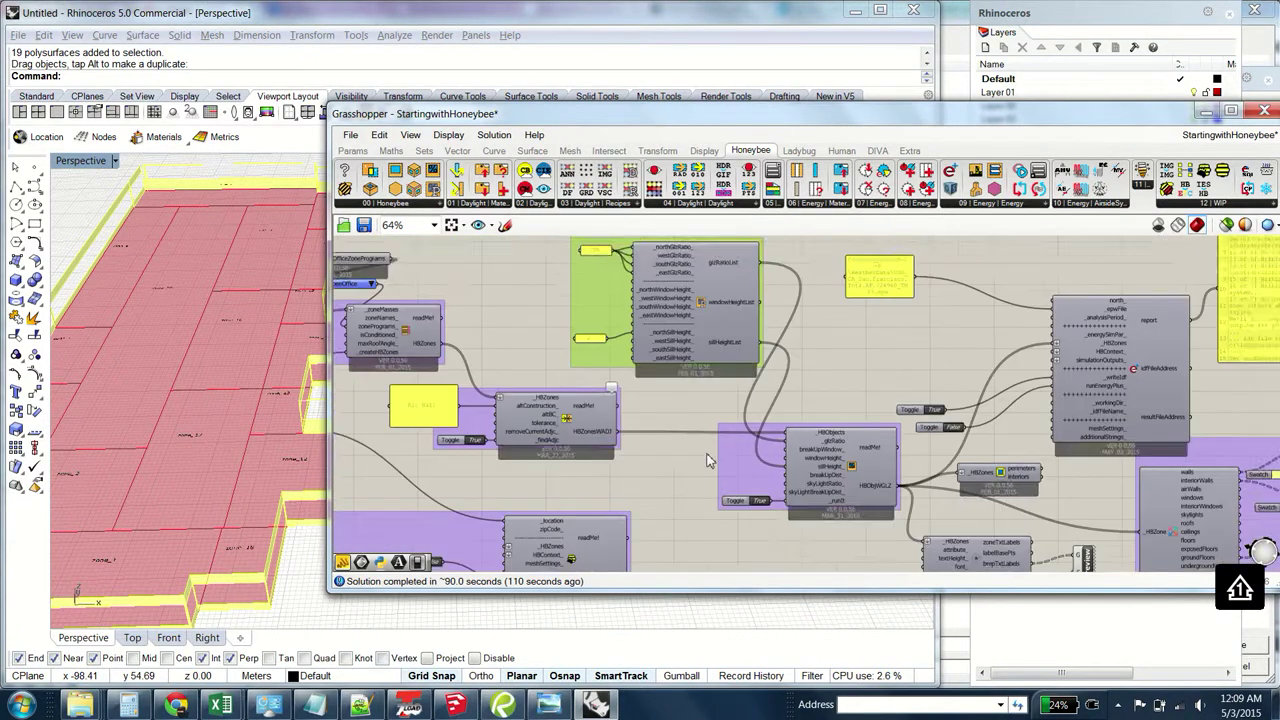
right_click_drag(408, 497, 445, 463)
right_click_drag(186, 414, 220, 428)
right_click_drag(291, 363, 254, 400)
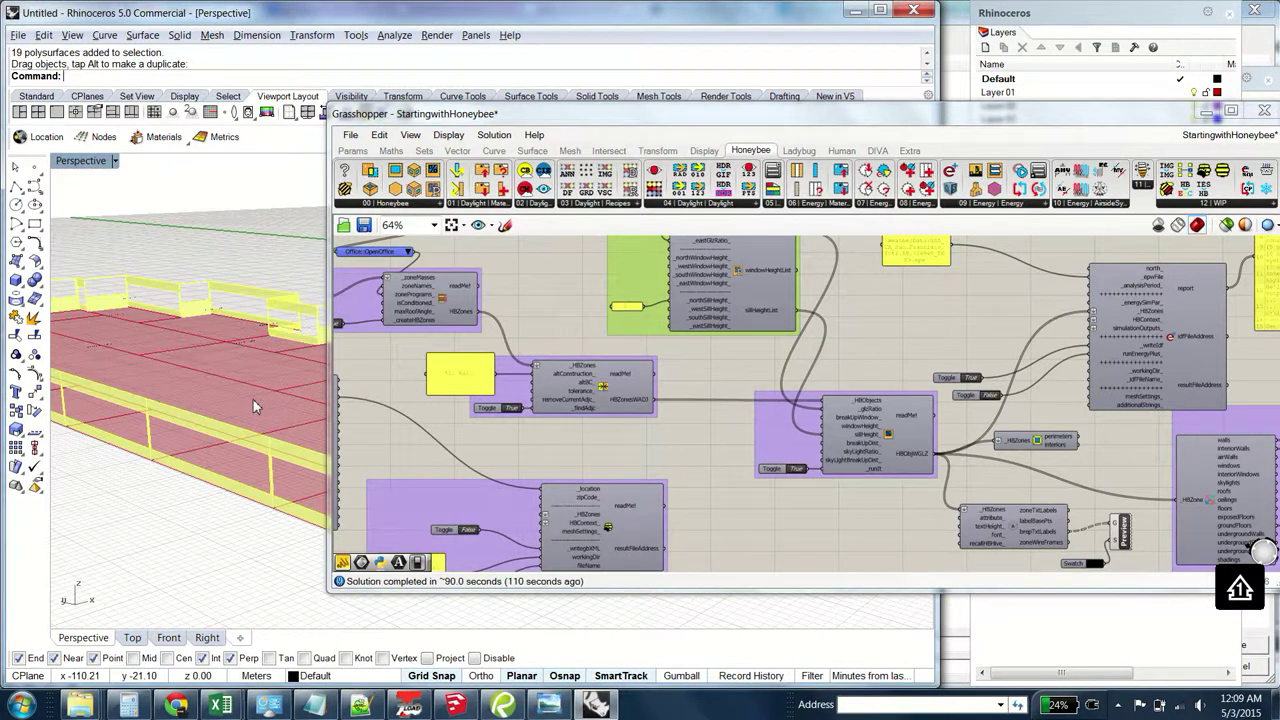
right_click_drag(199, 335, 194, 395)
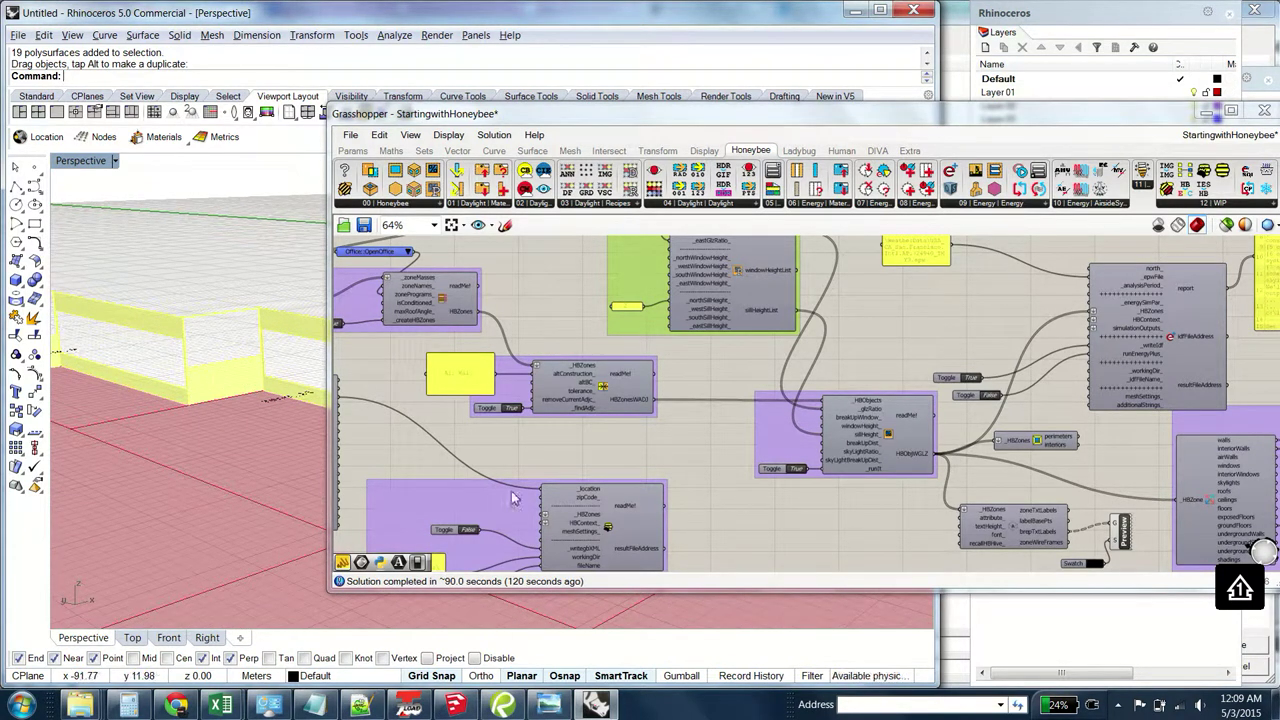
Move the glazing-by-ratio group up beside the Glazing Parameters List and examine the glzRatioList and sillHeightList connections
right_click_drag(678, 435, 482, 456)
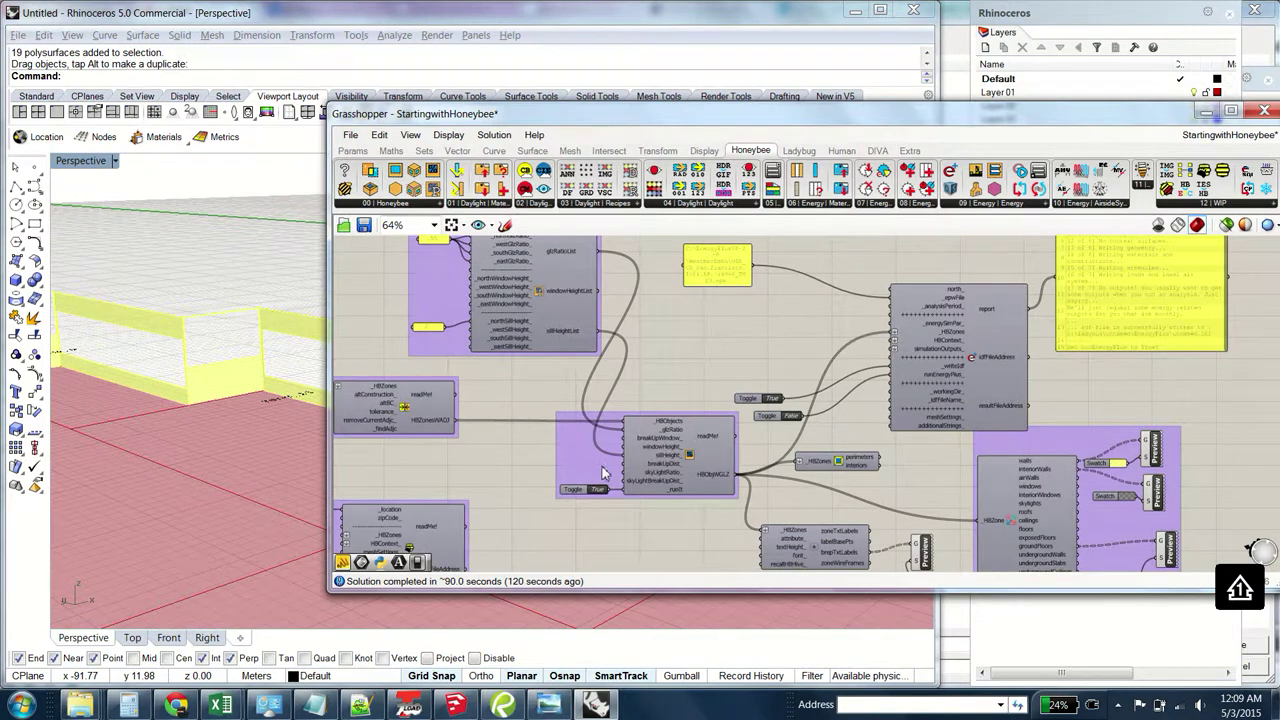
left_click_drag(603, 473, 668, 358)
right_click_drag(637, 455, 560, 552)
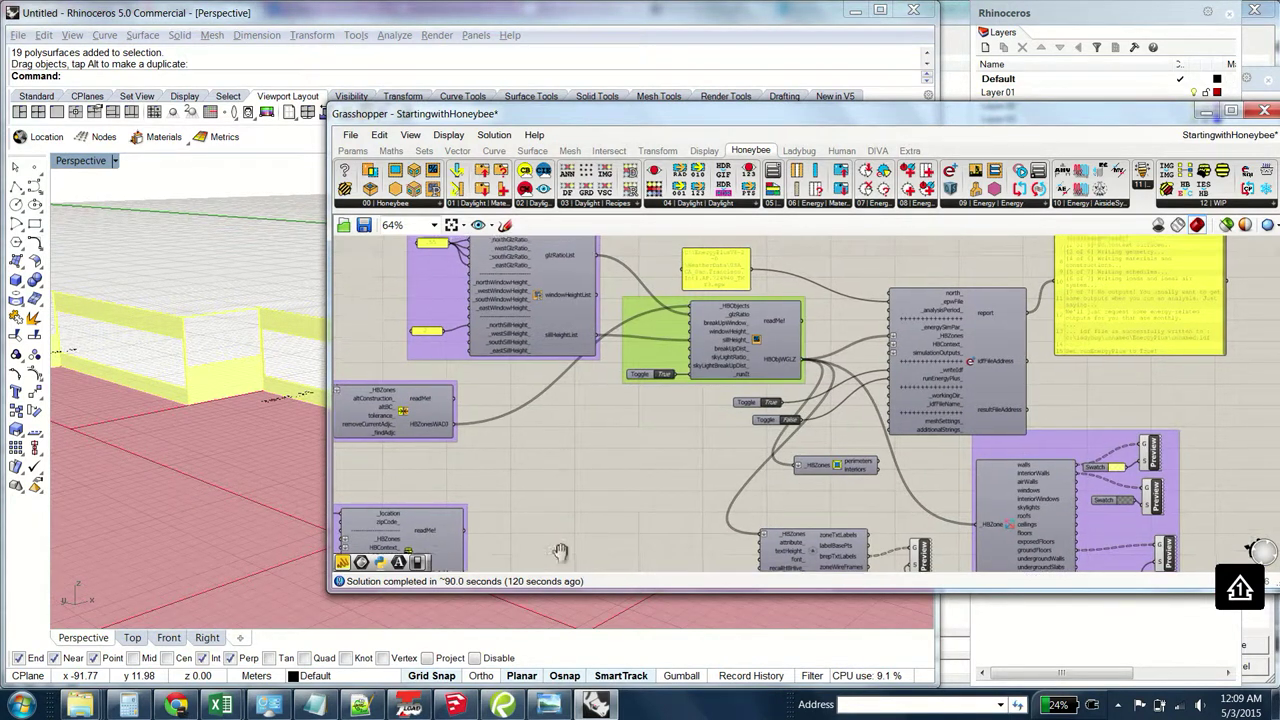
scroll(528, 447, "up", 3)
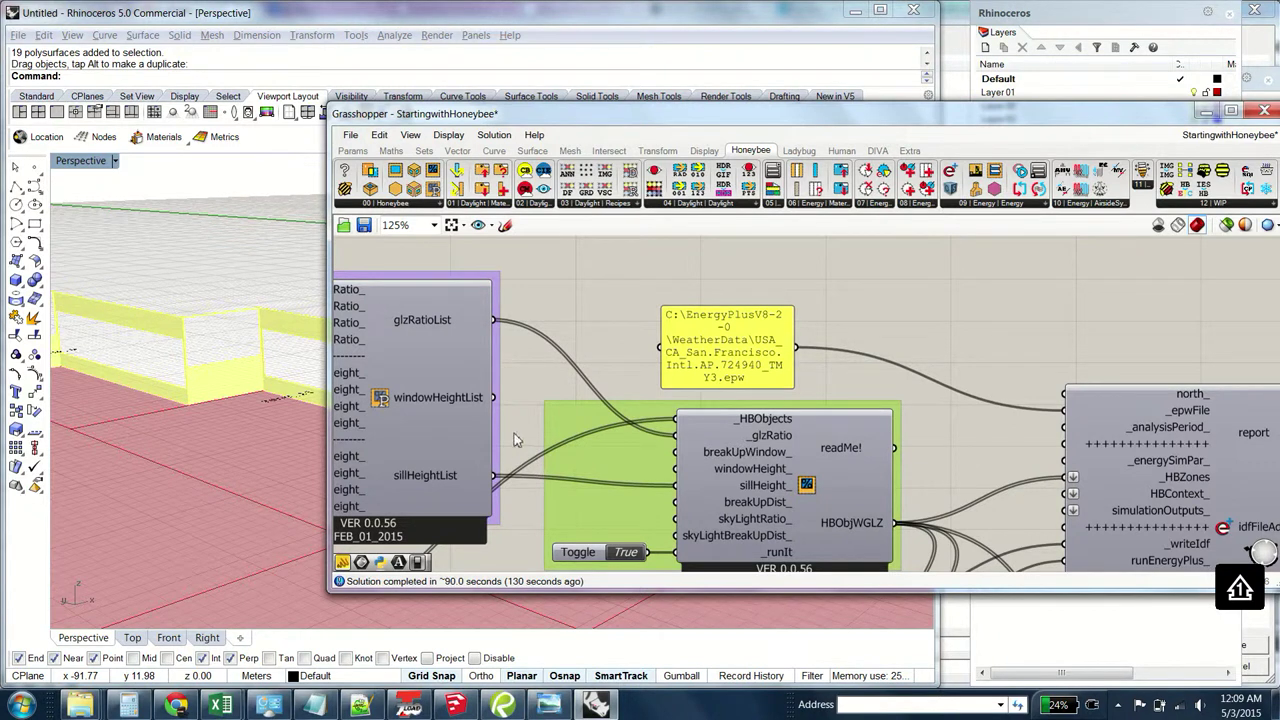
right_click_drag(514, 433, 605, 438)
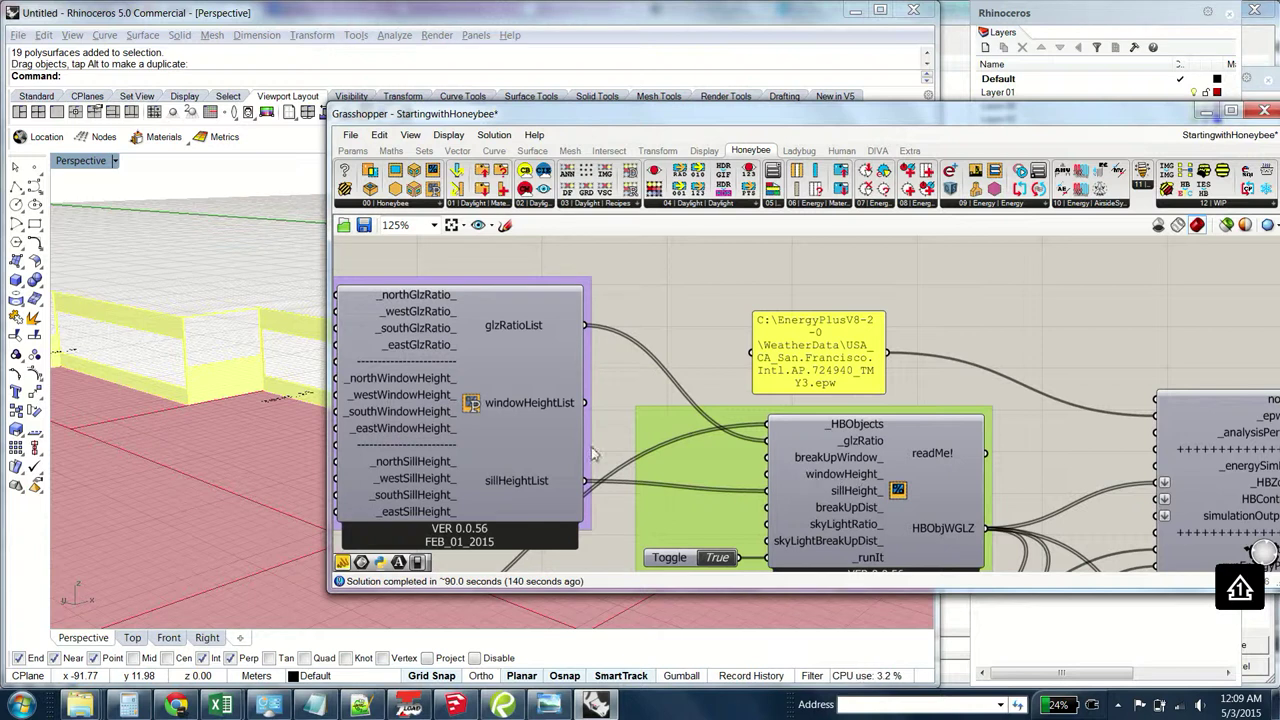
Move the glazing-by-ratio group back down in line with Solve Adjacencies and nudge the Glazing Parameters List group up
scroll(640, 462, "down", 2)
right_click_drag(628, 490, 619, 306)
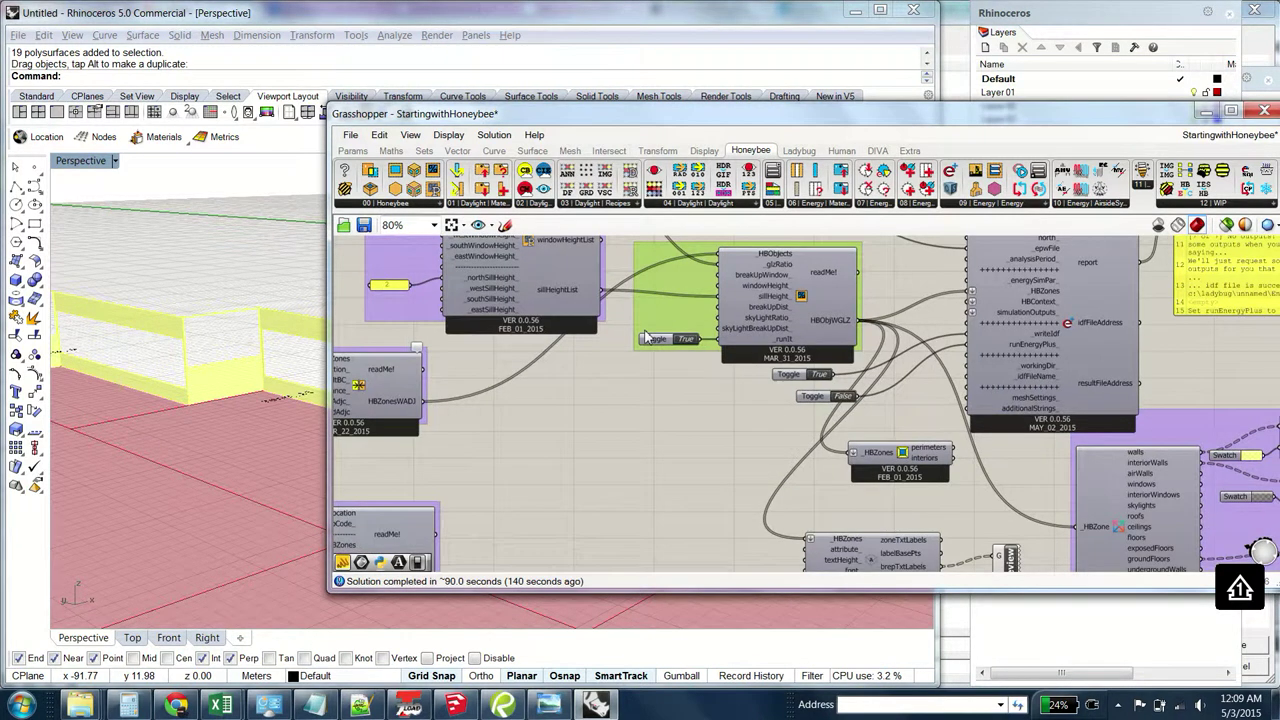
left_click_drag(647, 337, 540, 483)
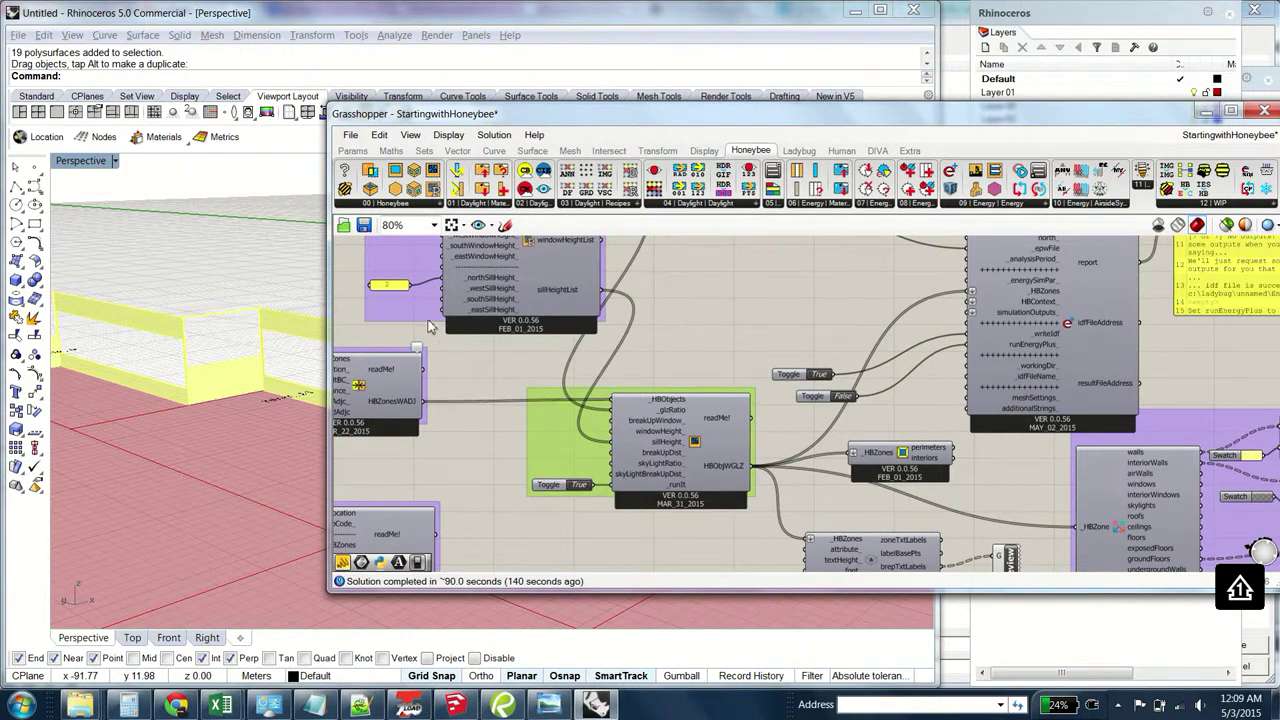
mouse_move(428, 320)
left_mouse_down()
mouse_move(408, 321)
mouse_move(416, 312)
left_mouse_up()
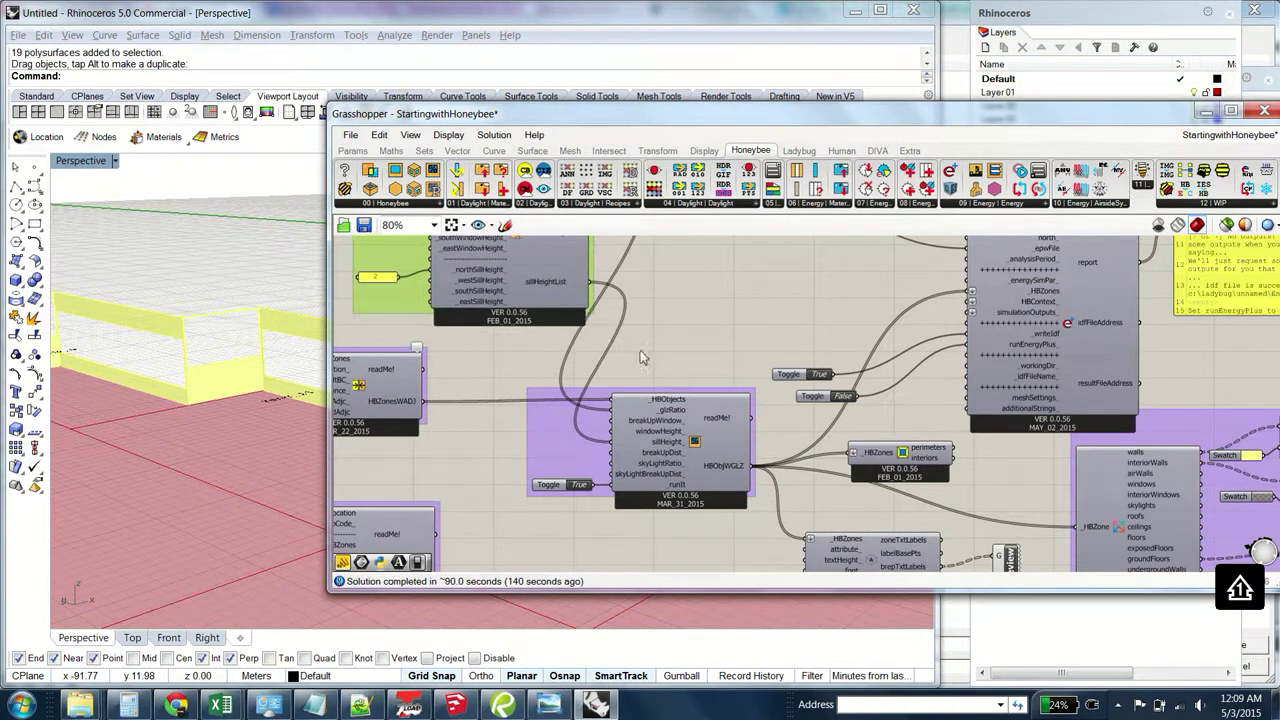
Spread apart the _writeIdf and runEnergyPlus_ toggles of the energy simulation component
right_click_drag(704, 356, 532, 360)
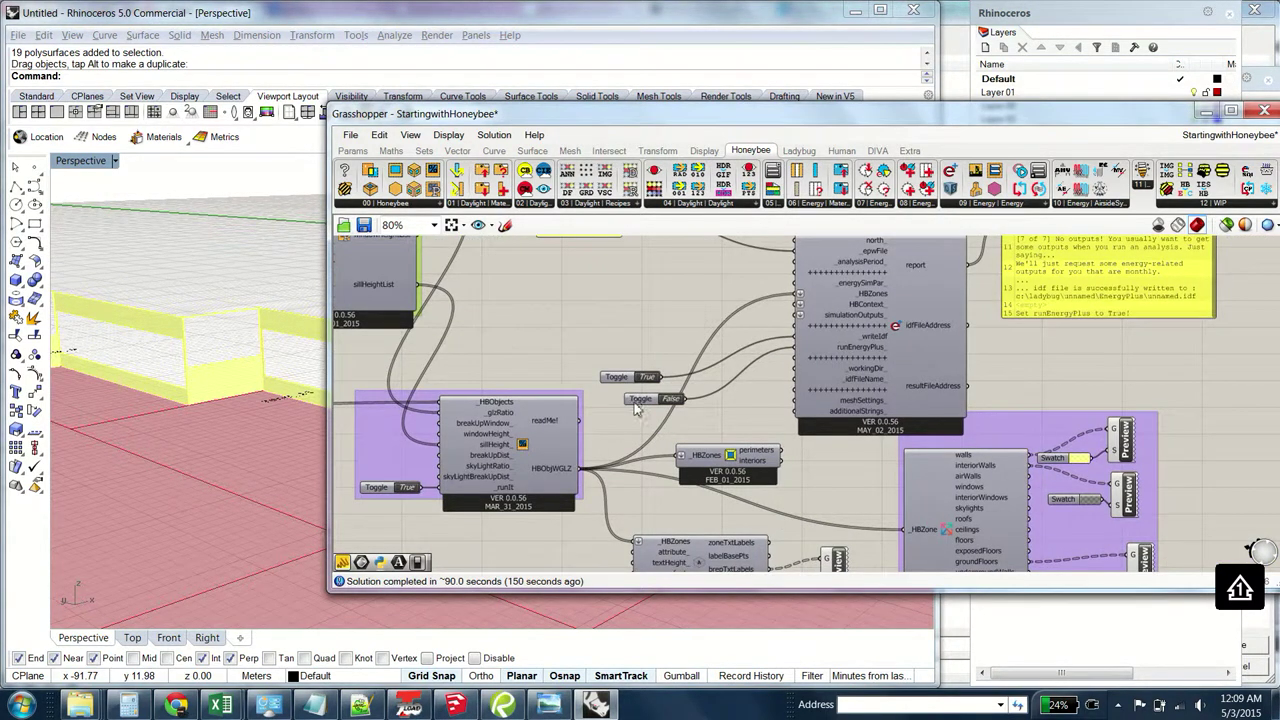
left_click_drag(635, 408, 647, 424)
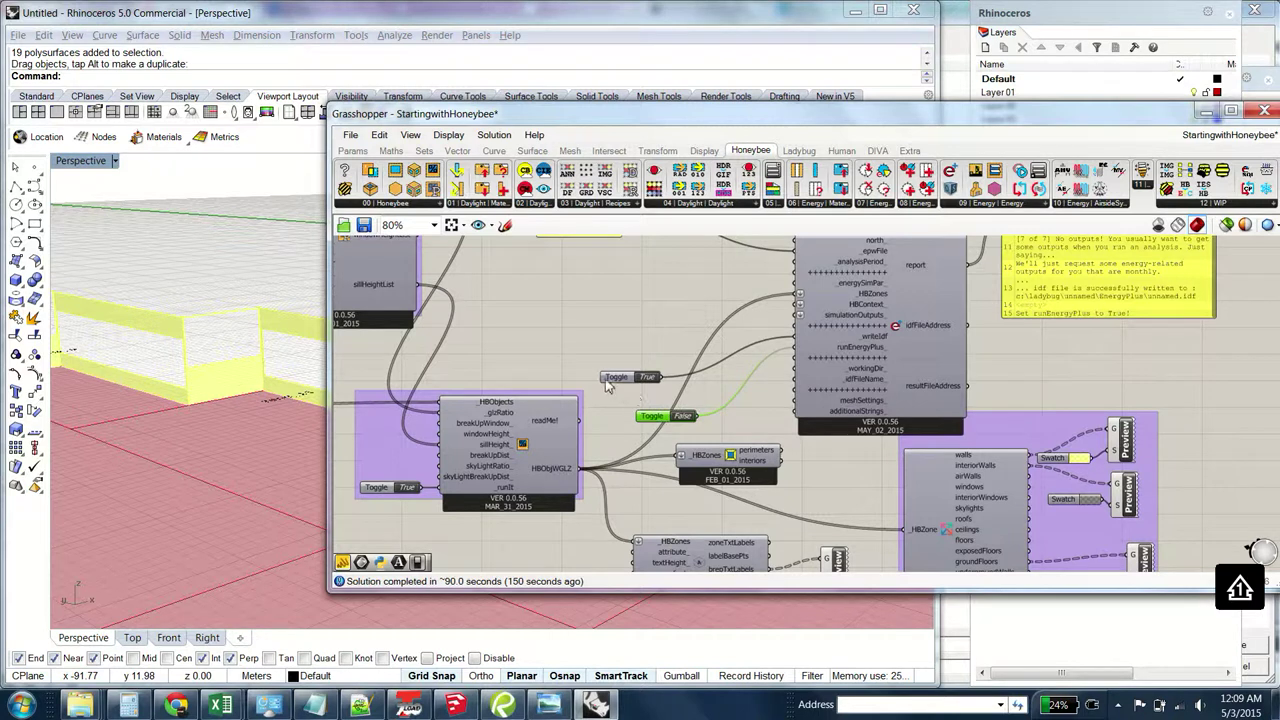
left_click_drag(606, 382, 627, 336)
left_click(604, 430)
Maximize the Grasshopper window and bring the zone label and surface decomposition components into view
right_click_drag(603, 400, 540, 362)
scroll(561, 465, "up", 4)
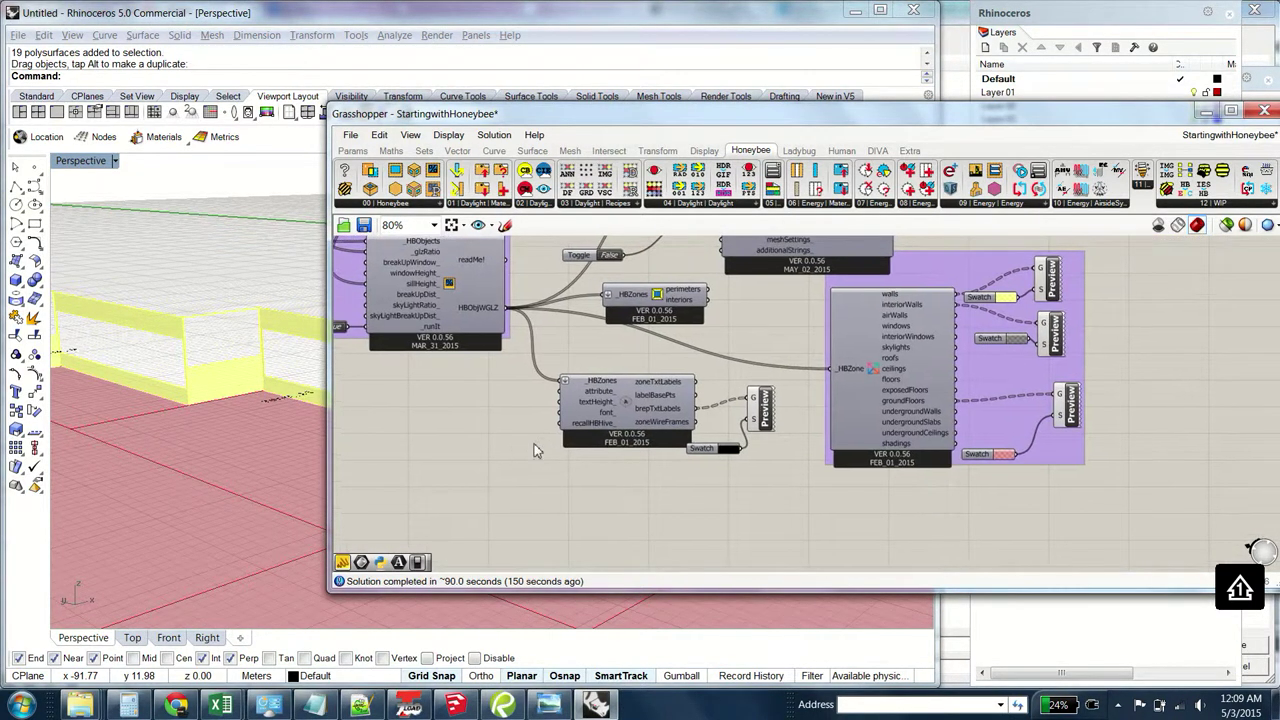
left_click(1232, 145)
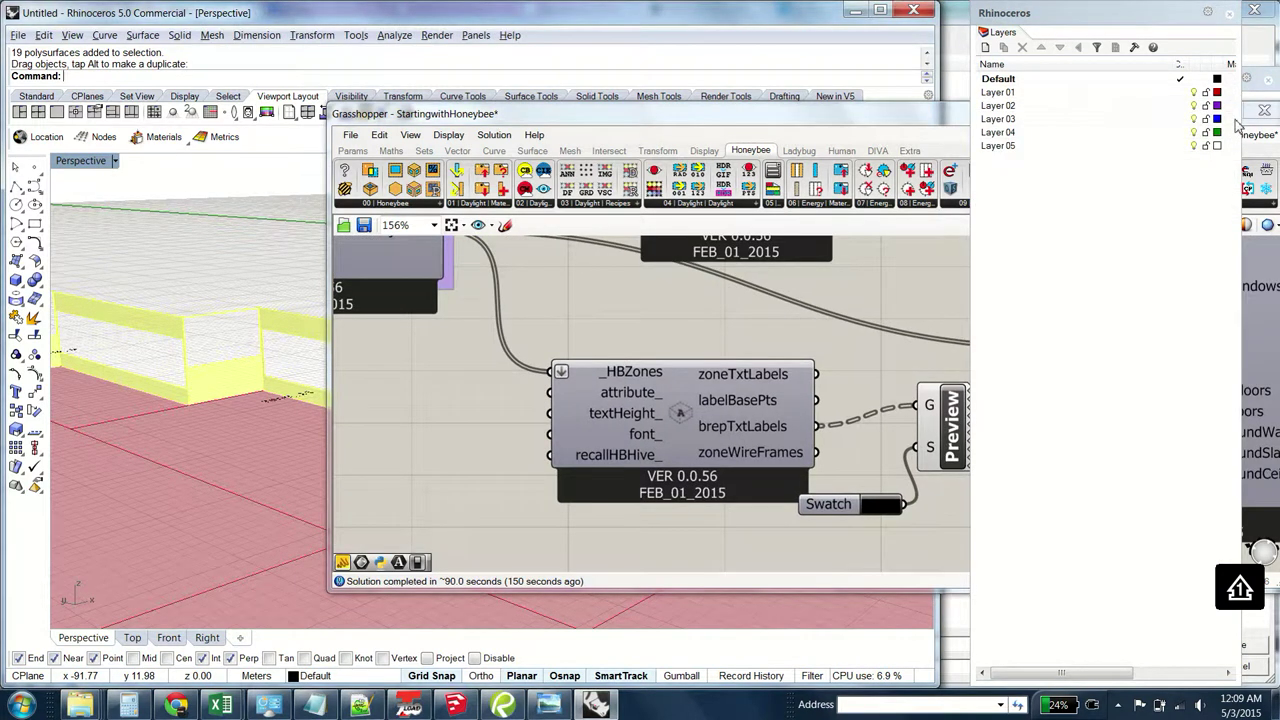
left_click(930, 112)
double_click(930, 118)
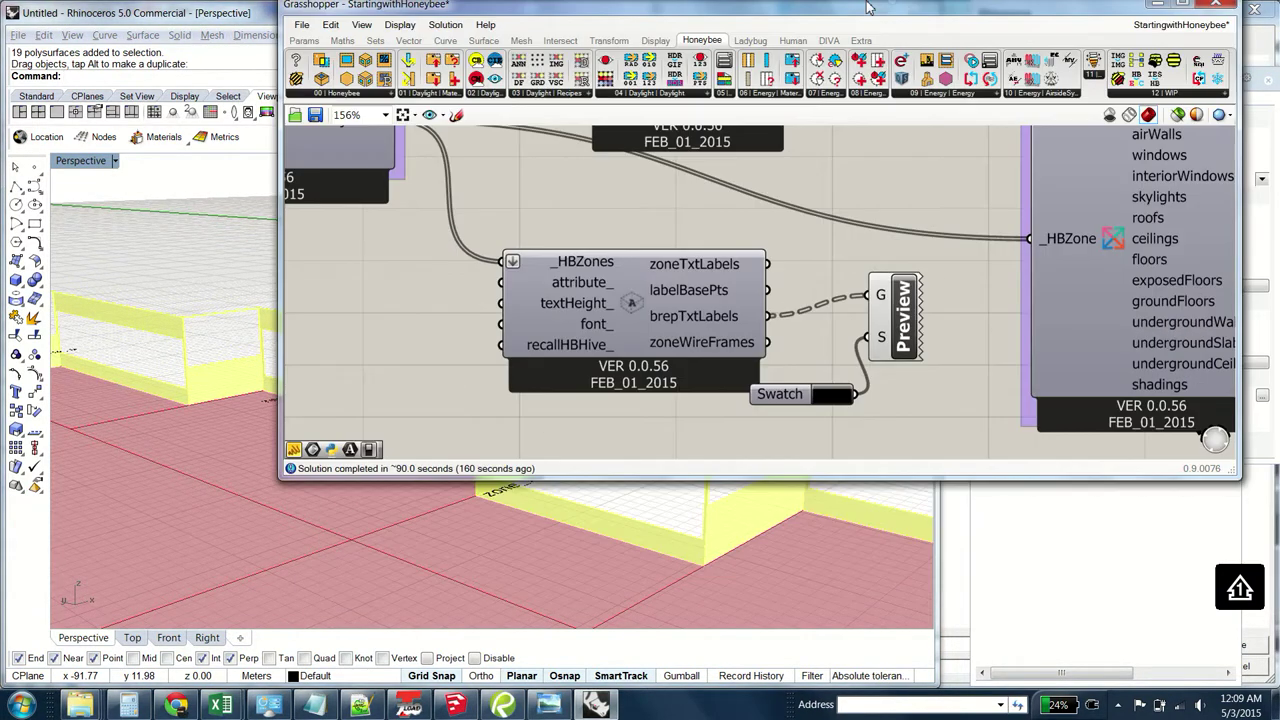
scroll(272, 415, "down", 2)
right_click_drag(203, 346, 439, 492)
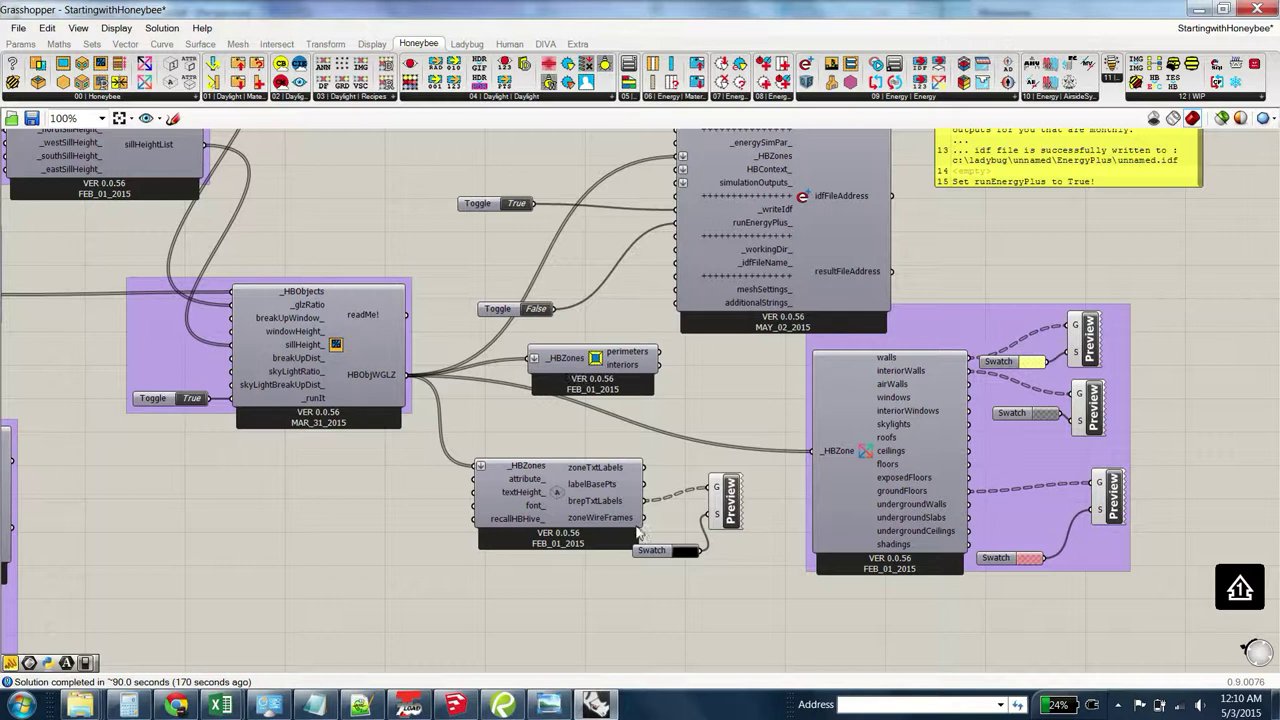
Delete the component that separates the glazed zones into perimeters and interiors
left_click(738, 508)
left_click(728, 564)
left_click(638, 363)
left_click_drag(574, 366, 631, 388)
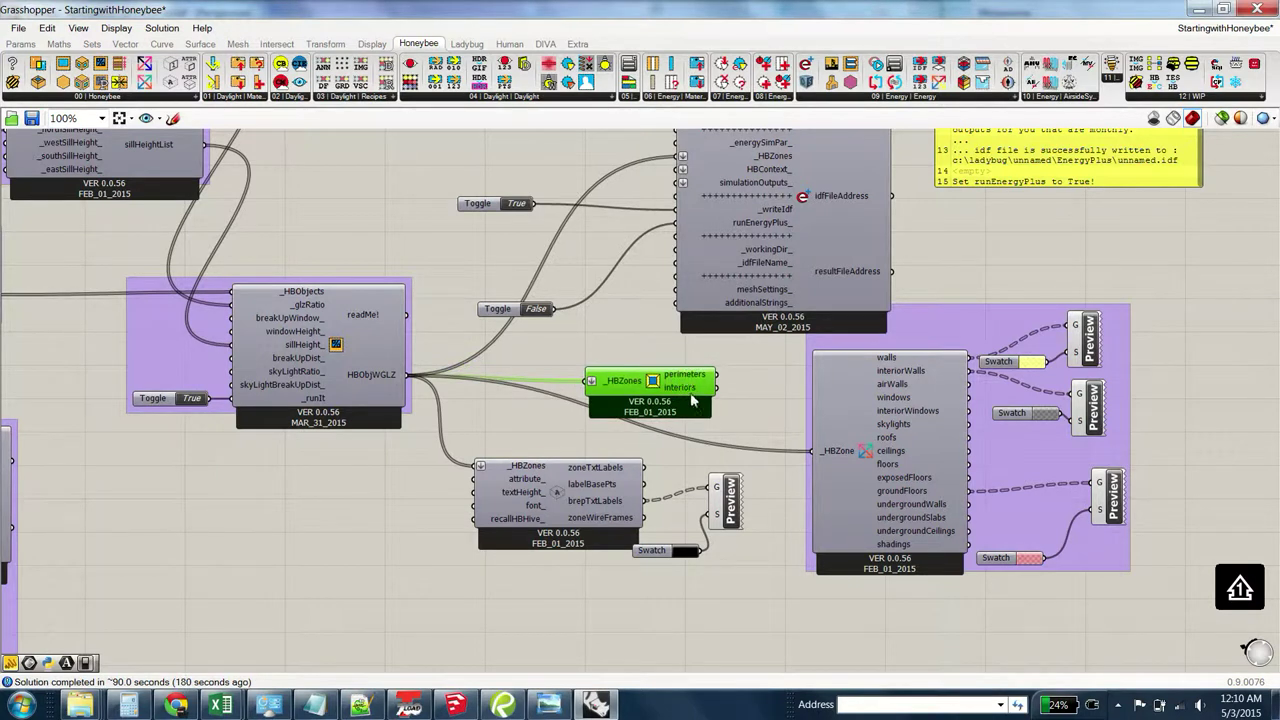
key("Delete")
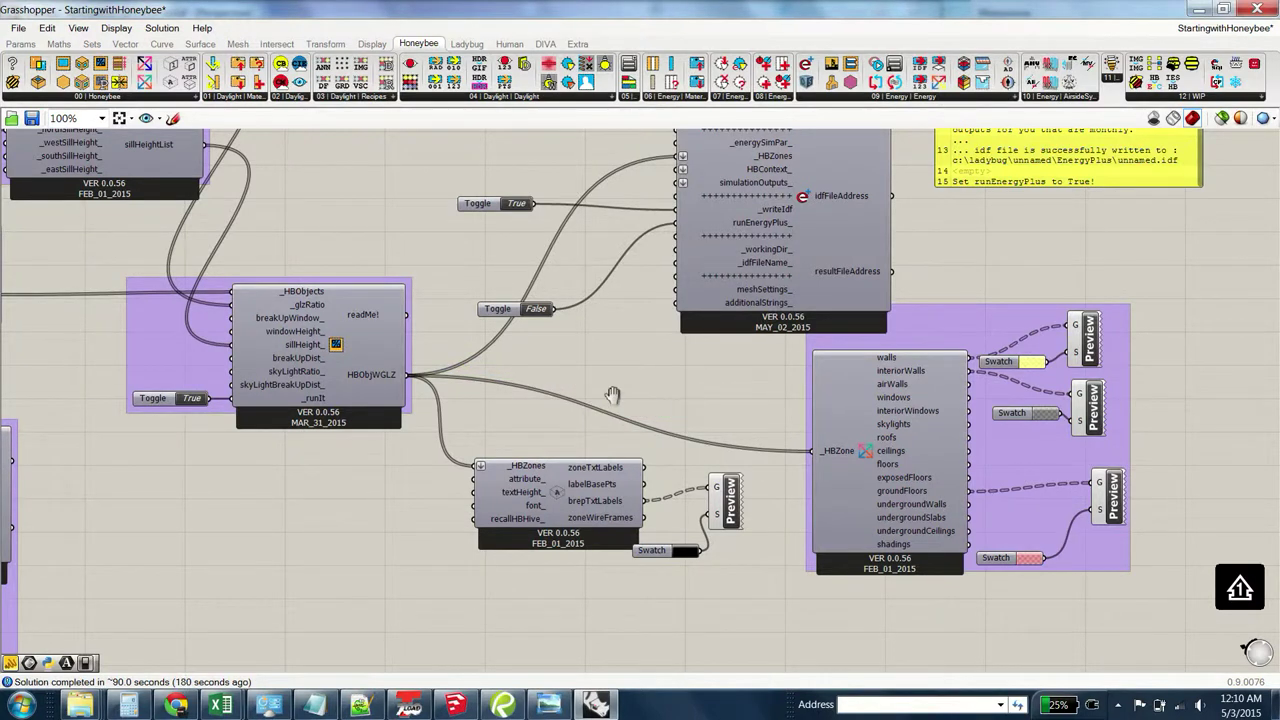
Add a Custom Preview component beside the preview group of the zone surface decomposition component
right_click_drag(611, 394, 478, 396)
right_click_drag(585, 335, 565, 412)
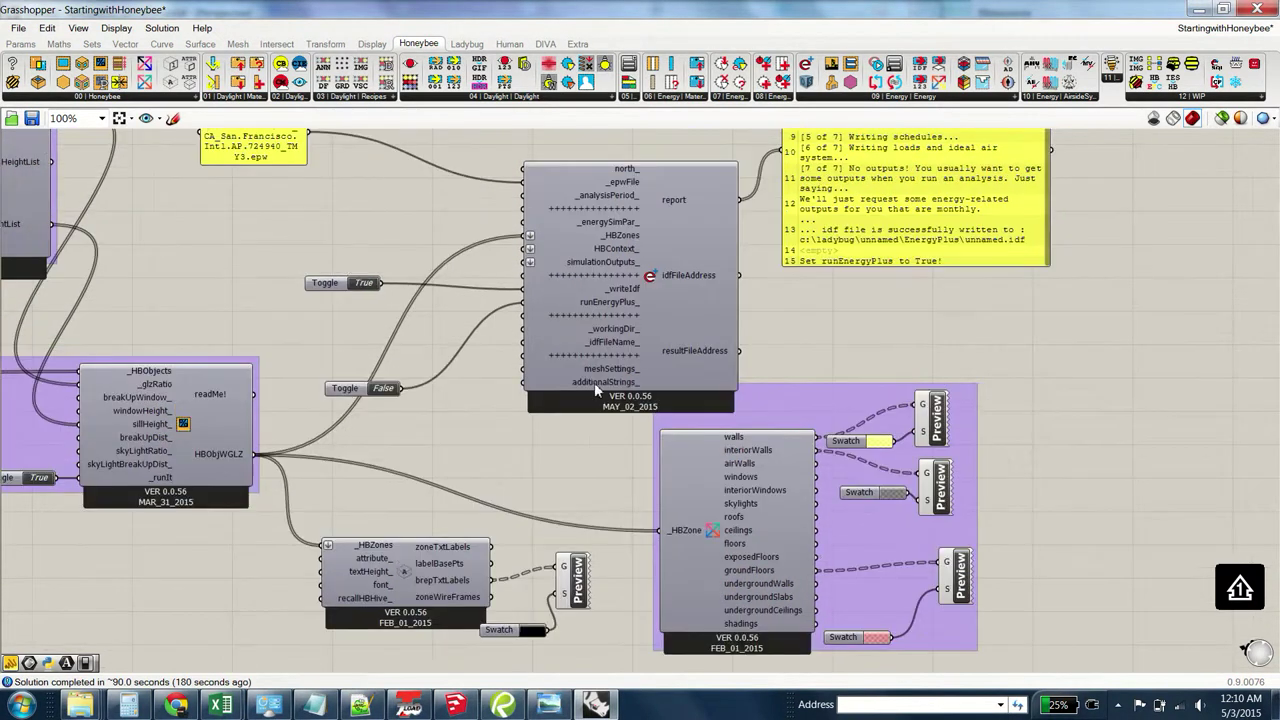
left_click(705, 540)
right_click_drag(835, 540, 728, 527)
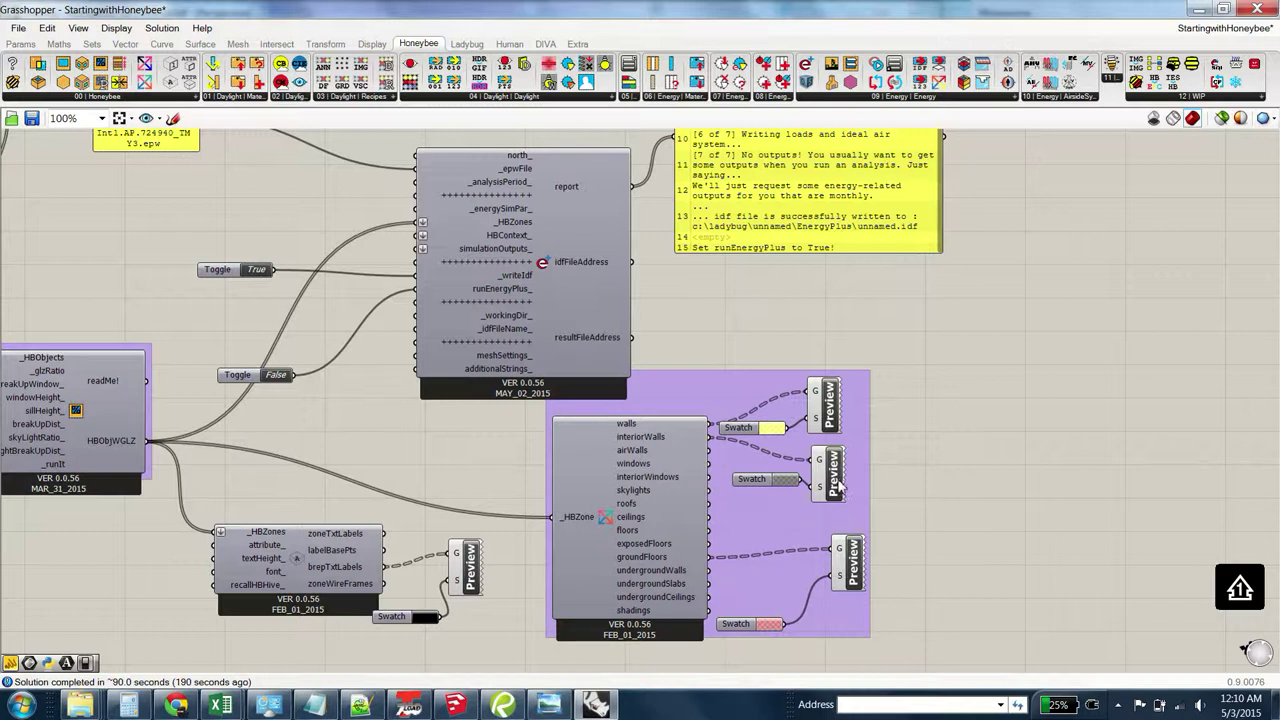
double_click(914, 444)
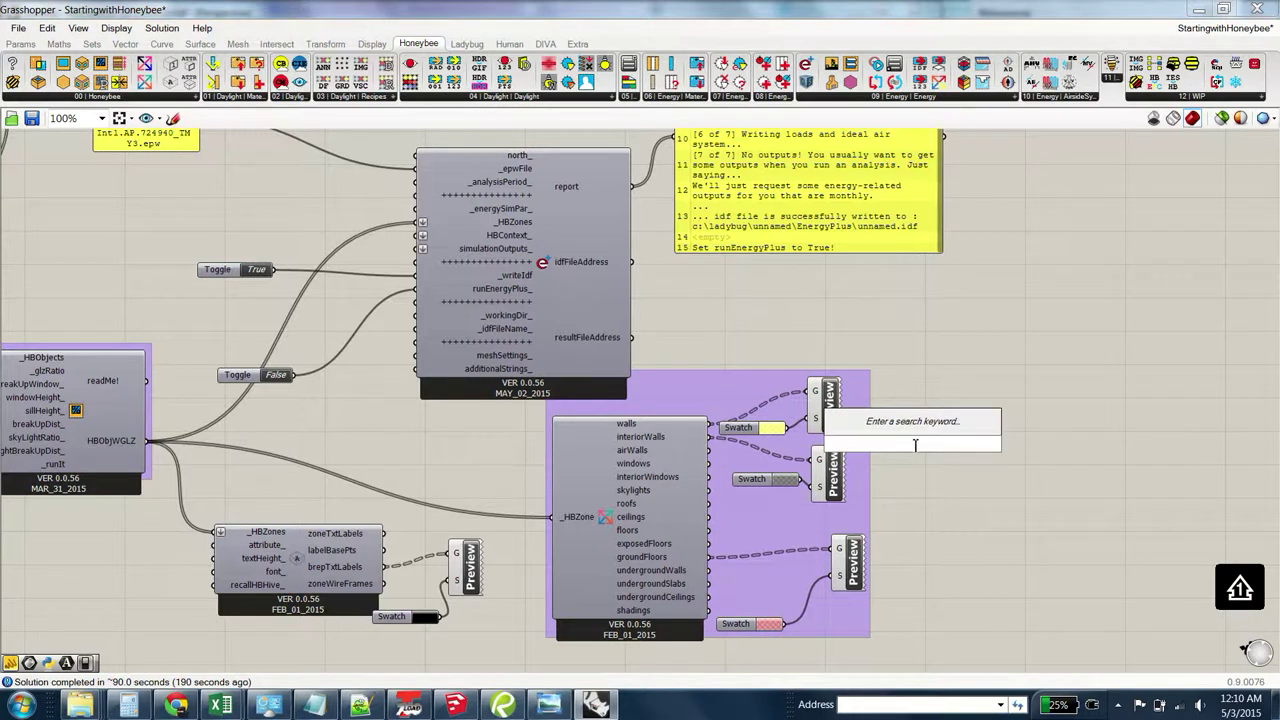
type("prev")
key("Return")
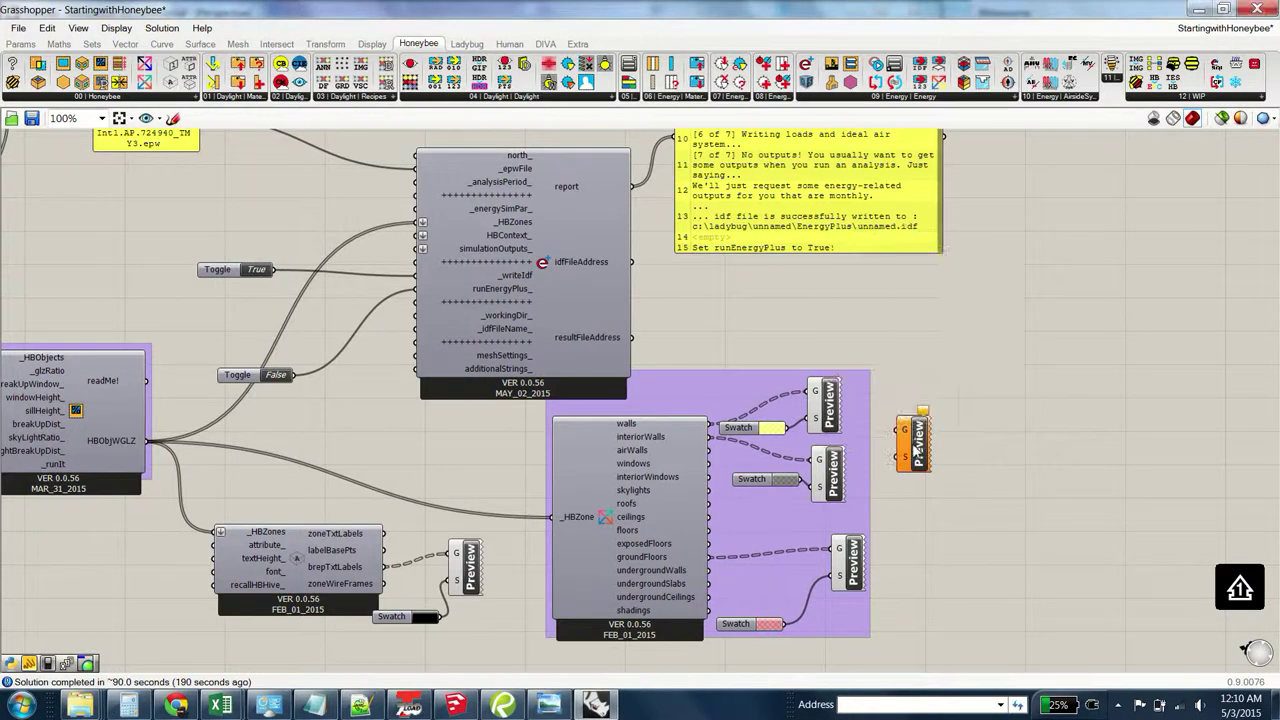
Add a Colour Swatch below the new Custom Preview component
double_click(926, 510)
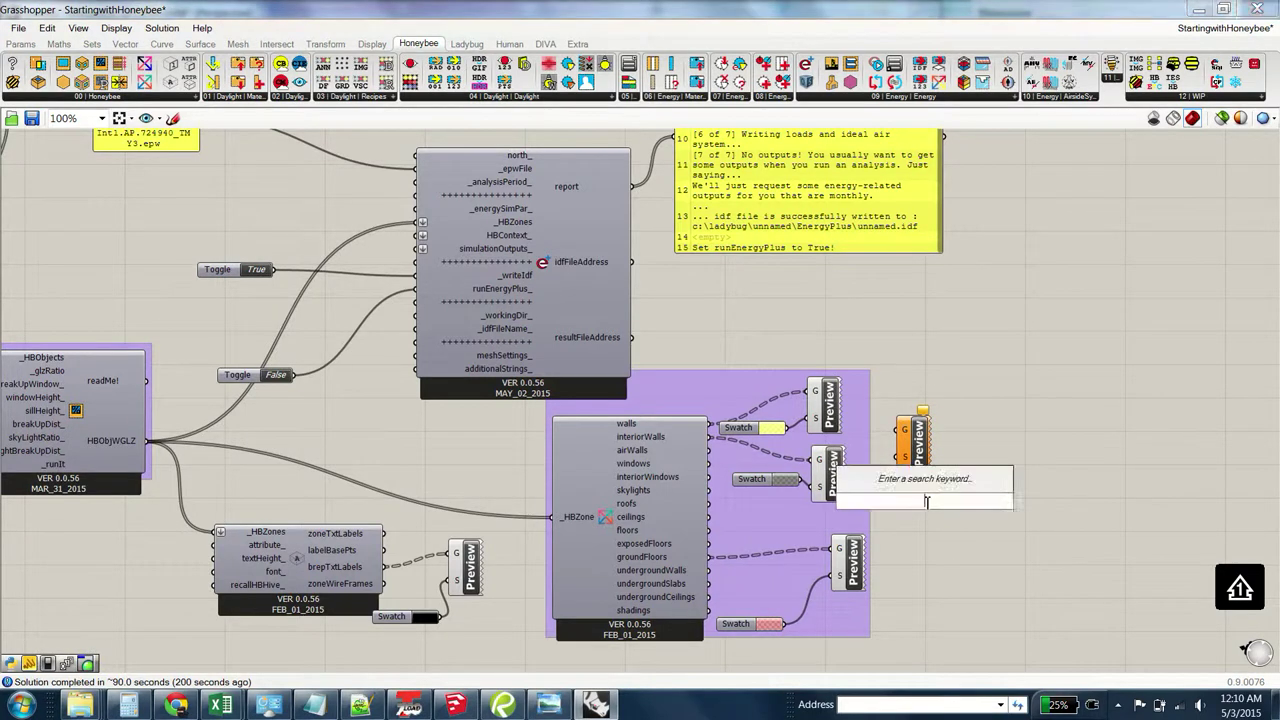
type("swat")
key("Return")
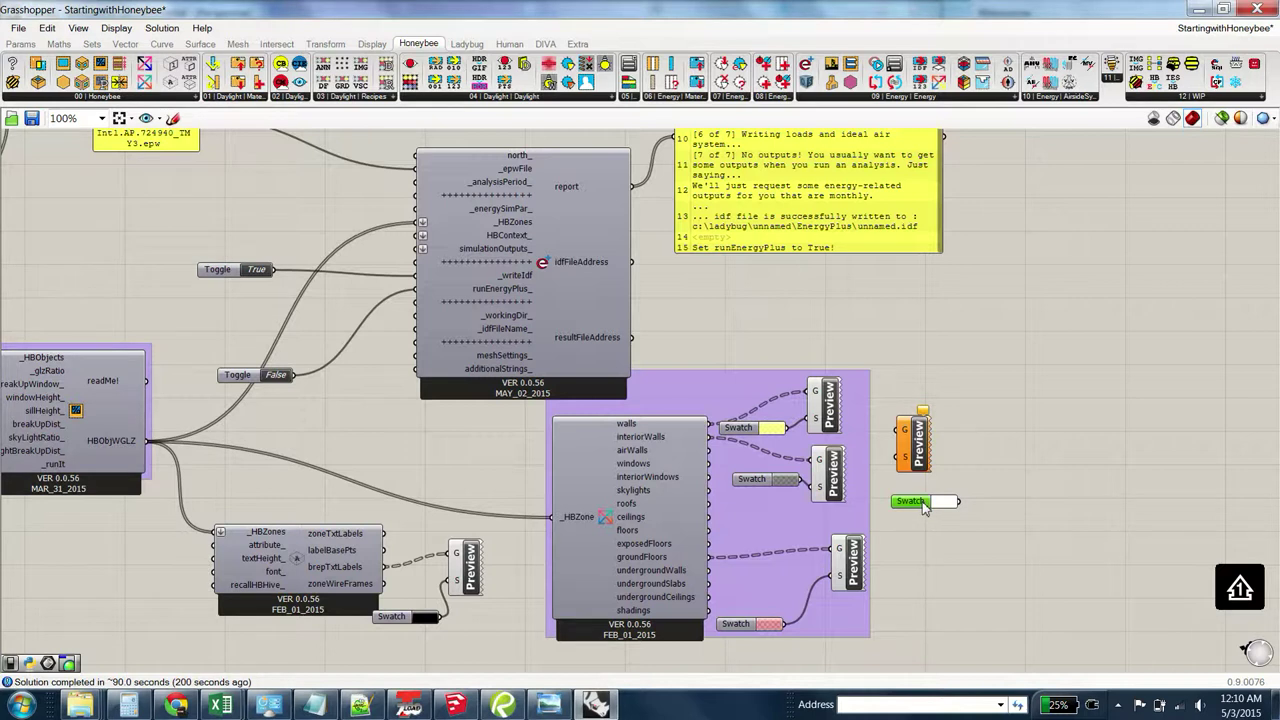
Set the new Colour Swatch to a translucent cyan with R 63, G 255, B 255 and alpha 169
left_click(944, 512)
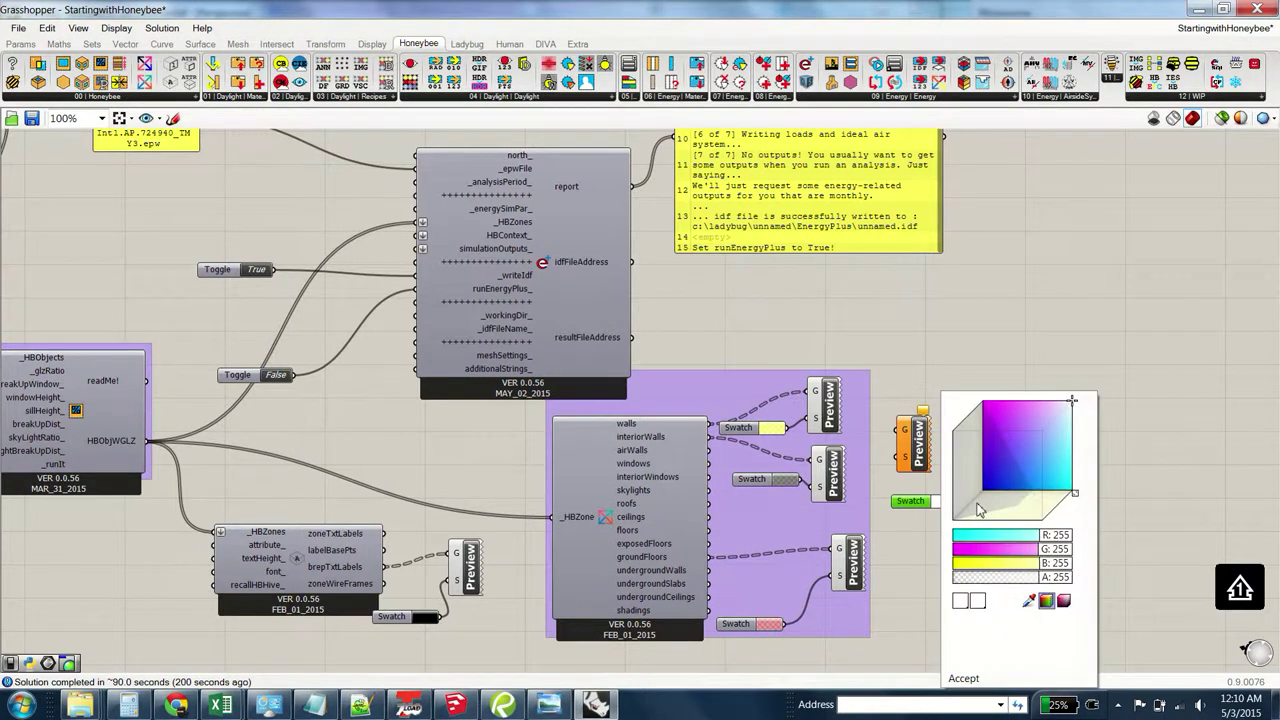
mouse_move(1056, 461)
left_mouse_down()
mouse_move(1081, 480)
mouse_move(1072, 468)
left_mouse_up()
left_click_drag(1050, 578, 1022, 586)
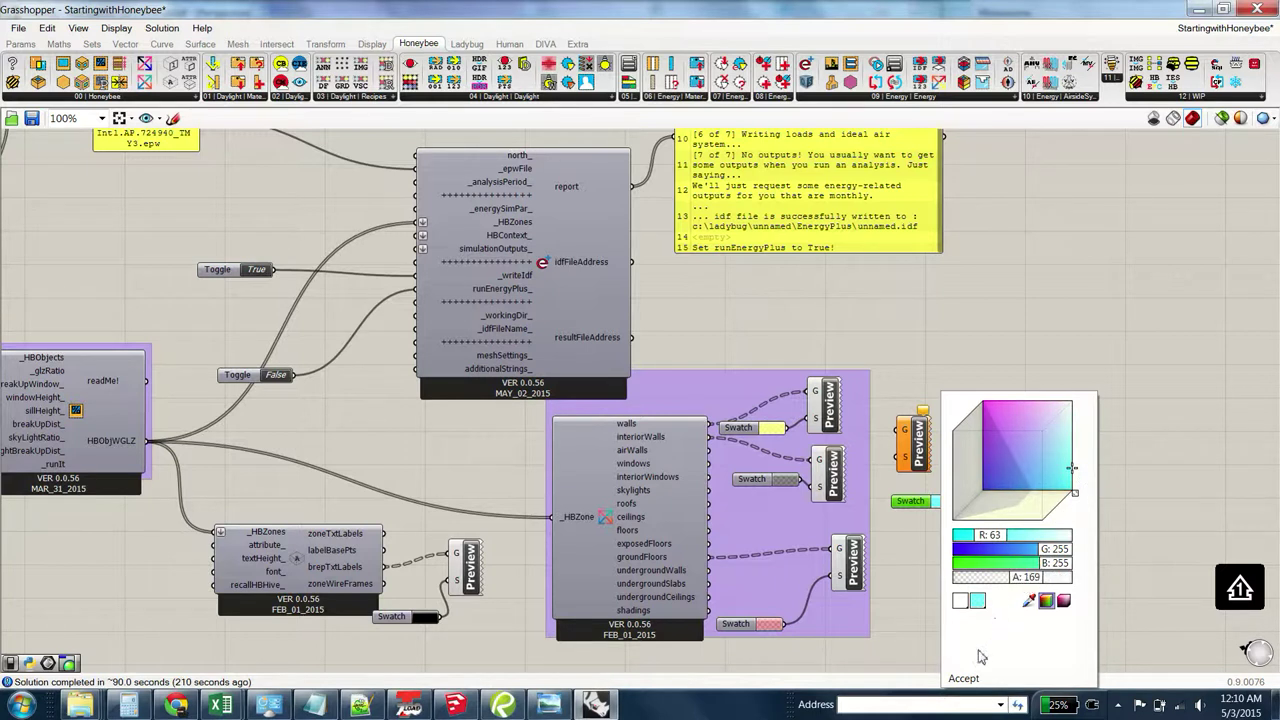
left_click(966, 679)
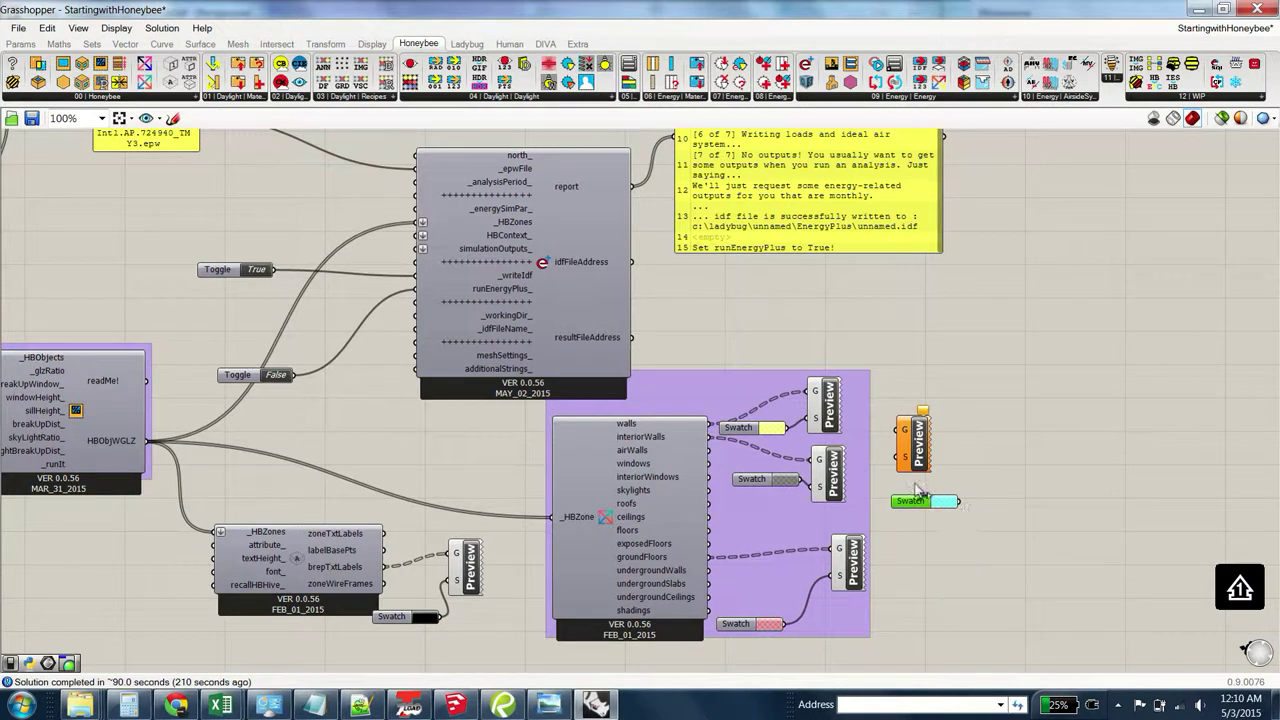
Connect the cyan swatch and the airWalls output of the surface decomposition component to the new Custom Preview
left_click_drag(958, 501, 985, 441)
left_click_drag(709, 437, 970, 431)
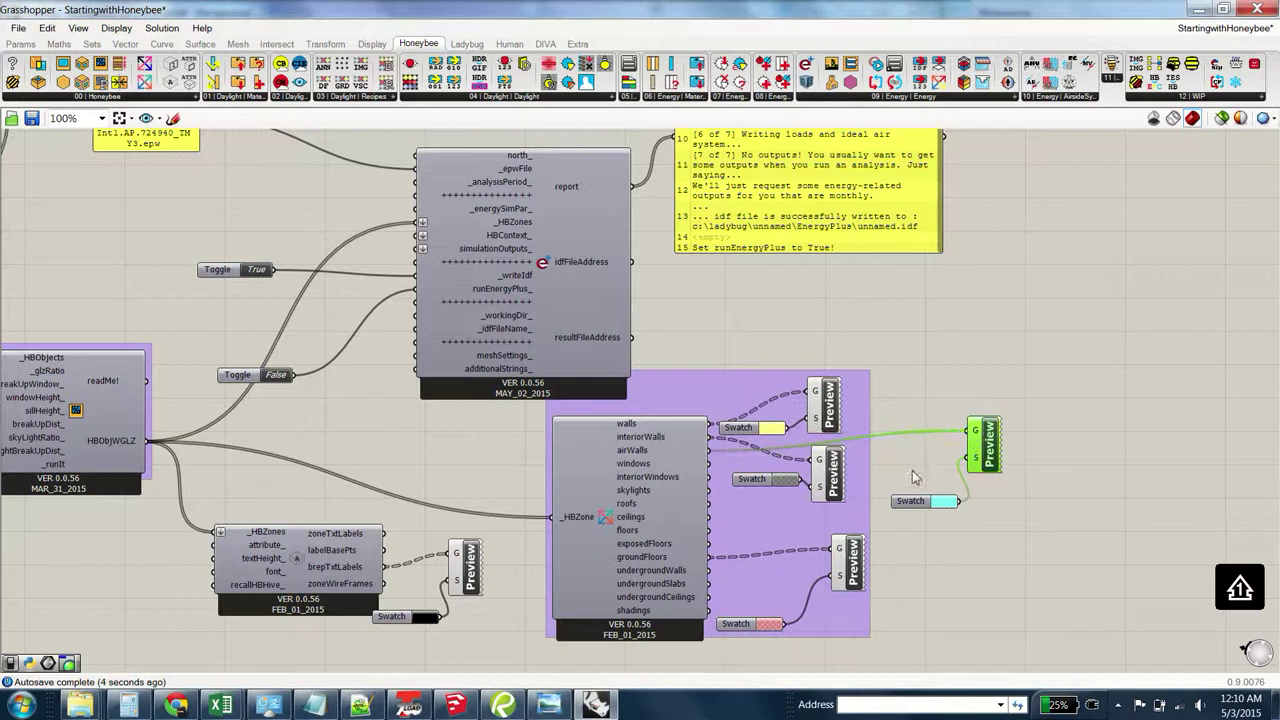
left_click(916, 476)
left_click(993, 440)
left_click(997, 508)
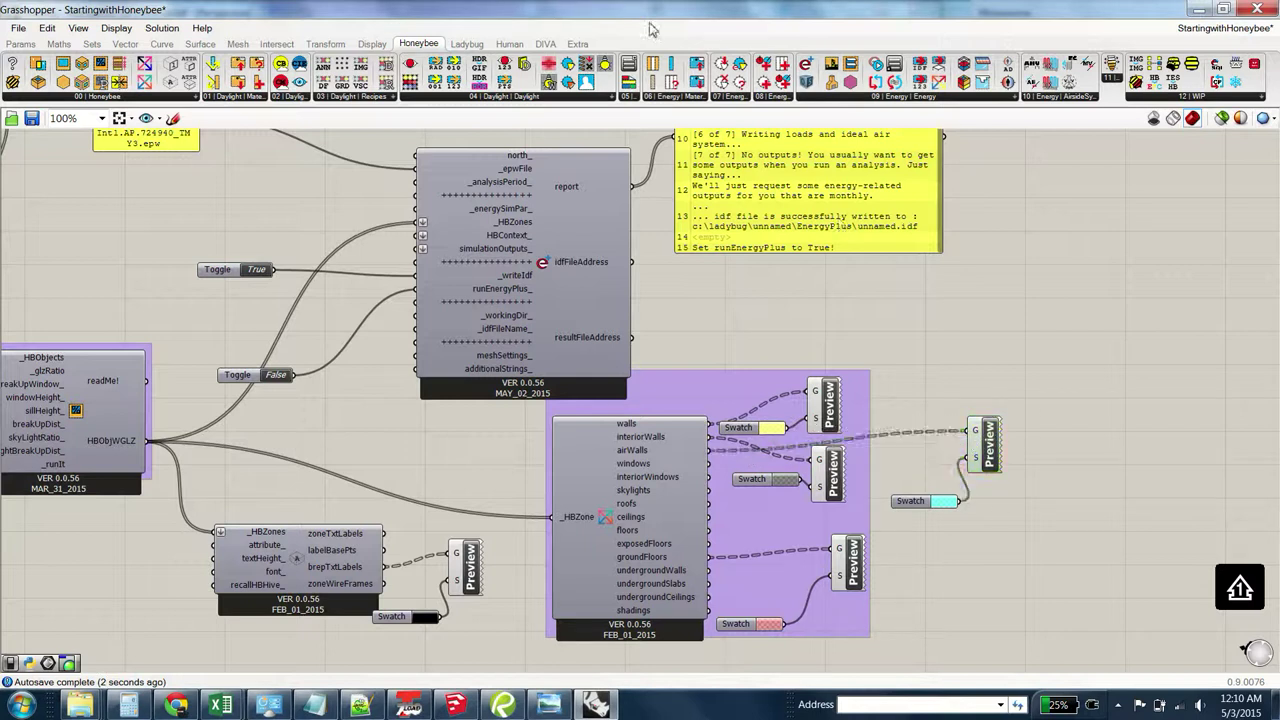
Inspect the cyan air walls between the zones in the Rhino perspective view and return to the full-size Grasshopper canvas
double_click(622, 17)
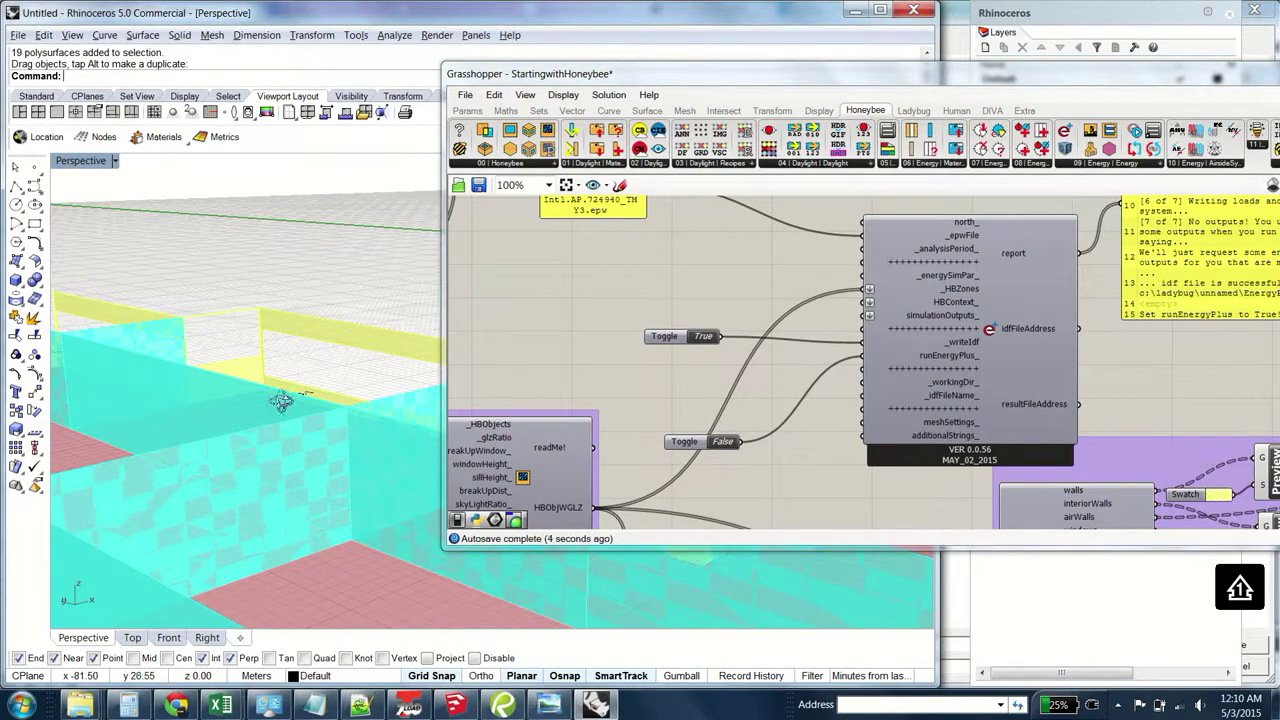
scroll(271, 409, "up", 5)
scroll(271, 409, "down", 5)
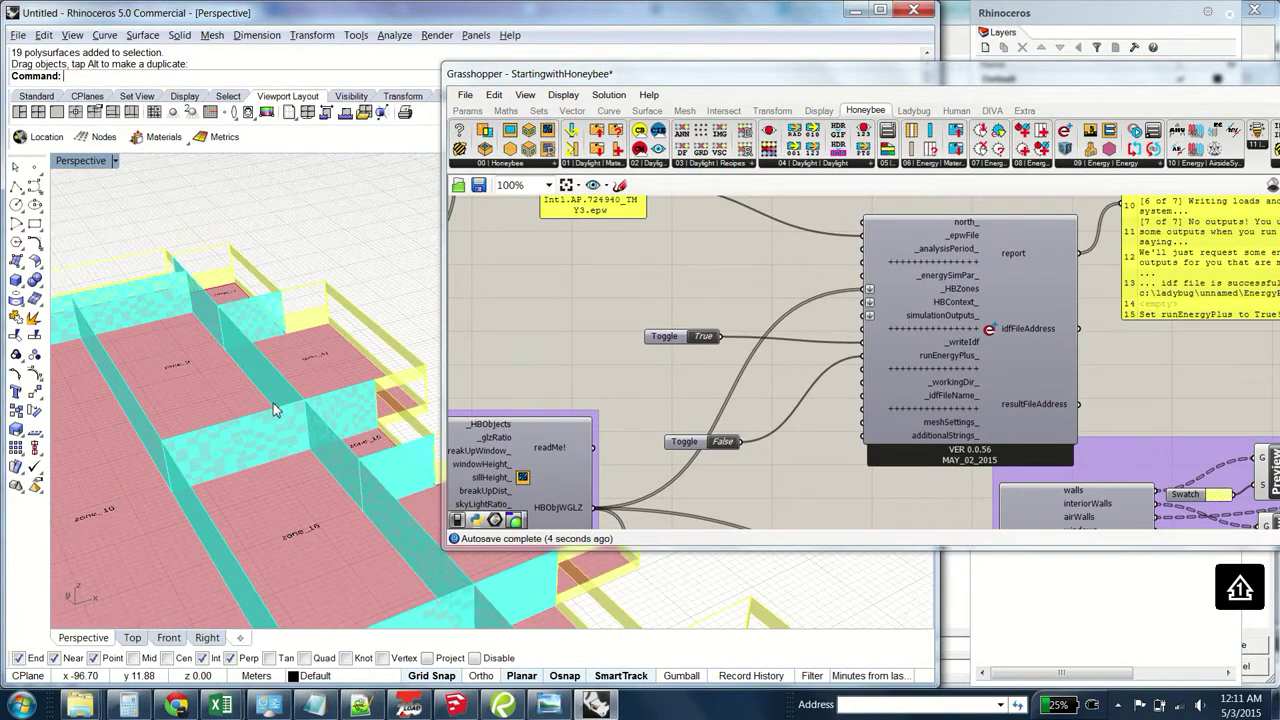
double_click(476, 74)
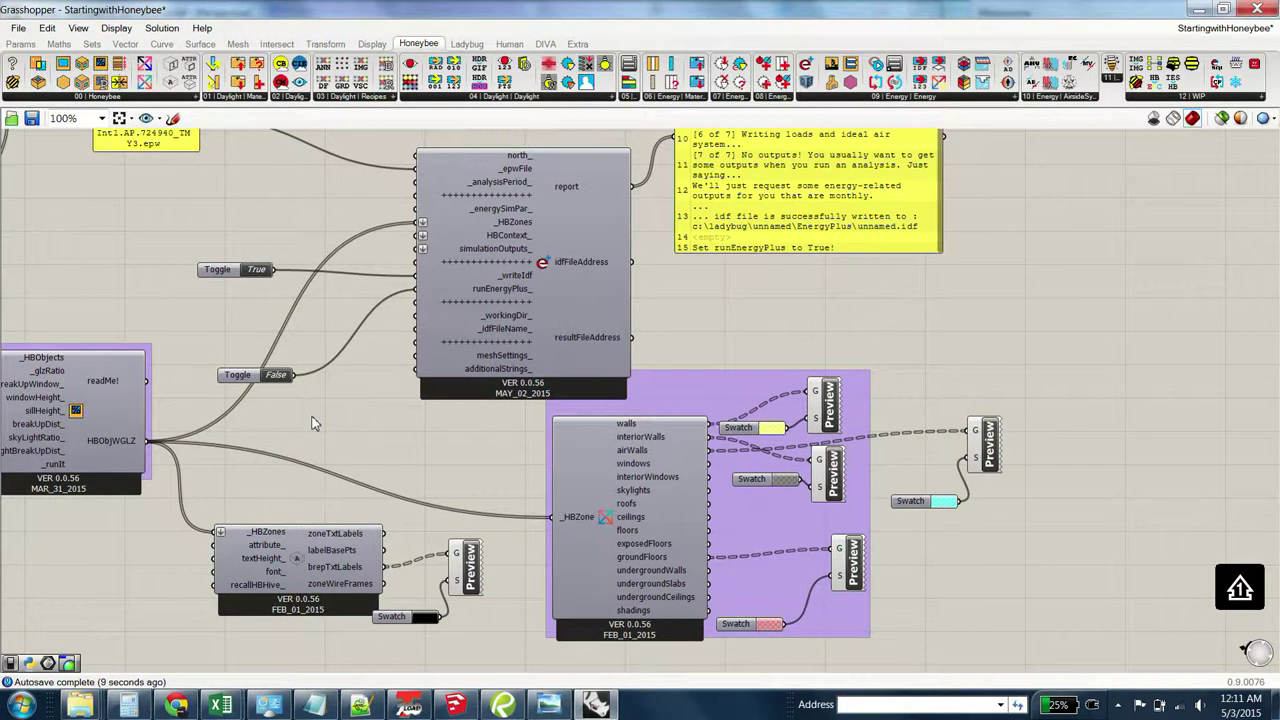
right_click_drag(341, 423, 475, 515)
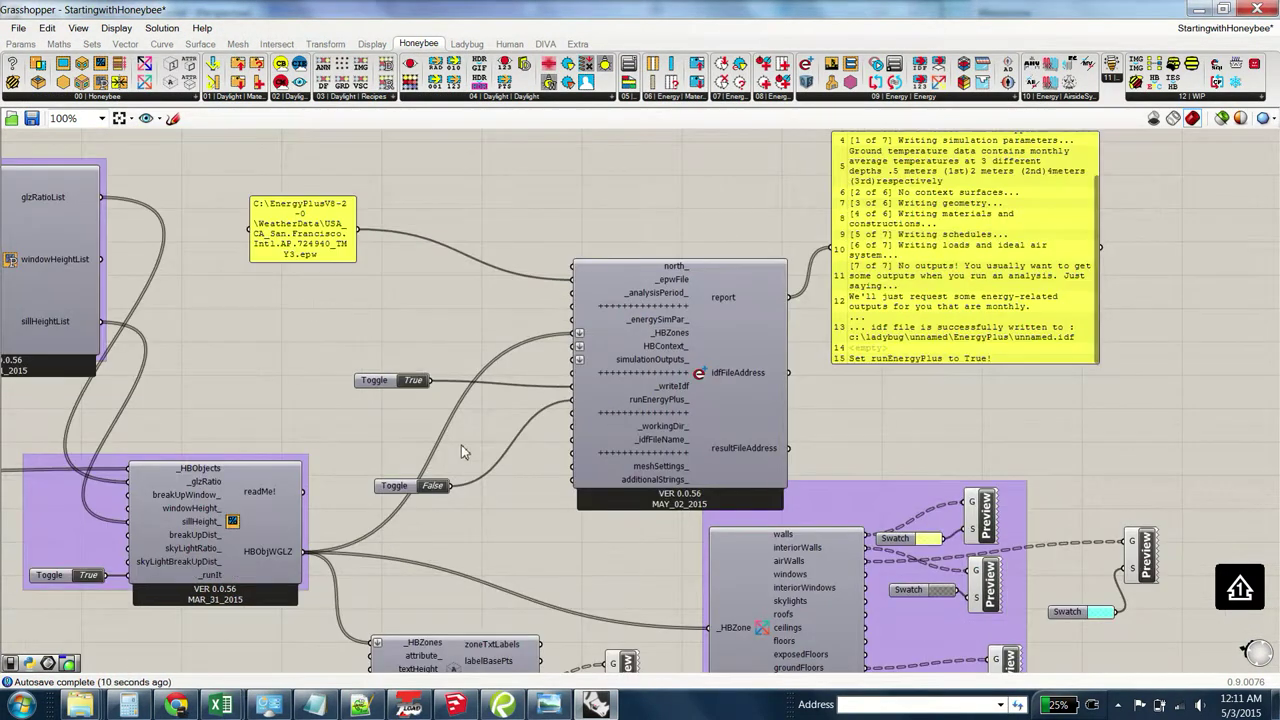
left_click(639, 310)
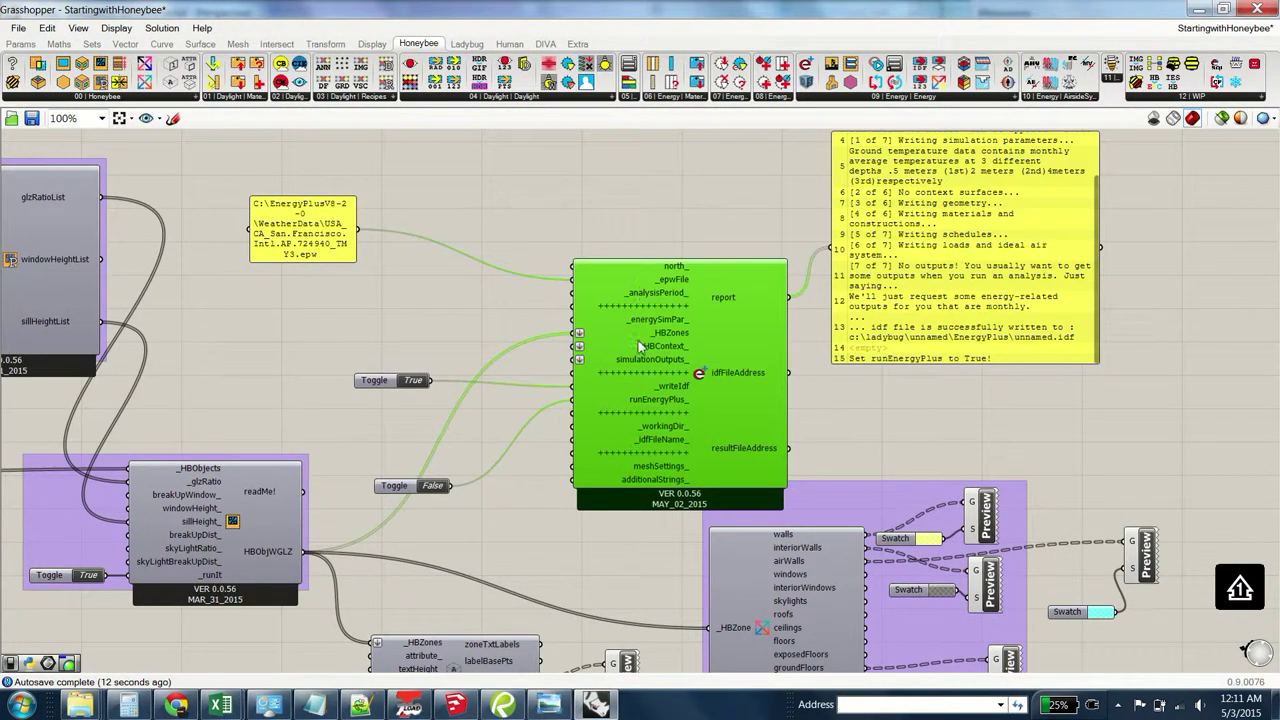
left_click(592, 257)
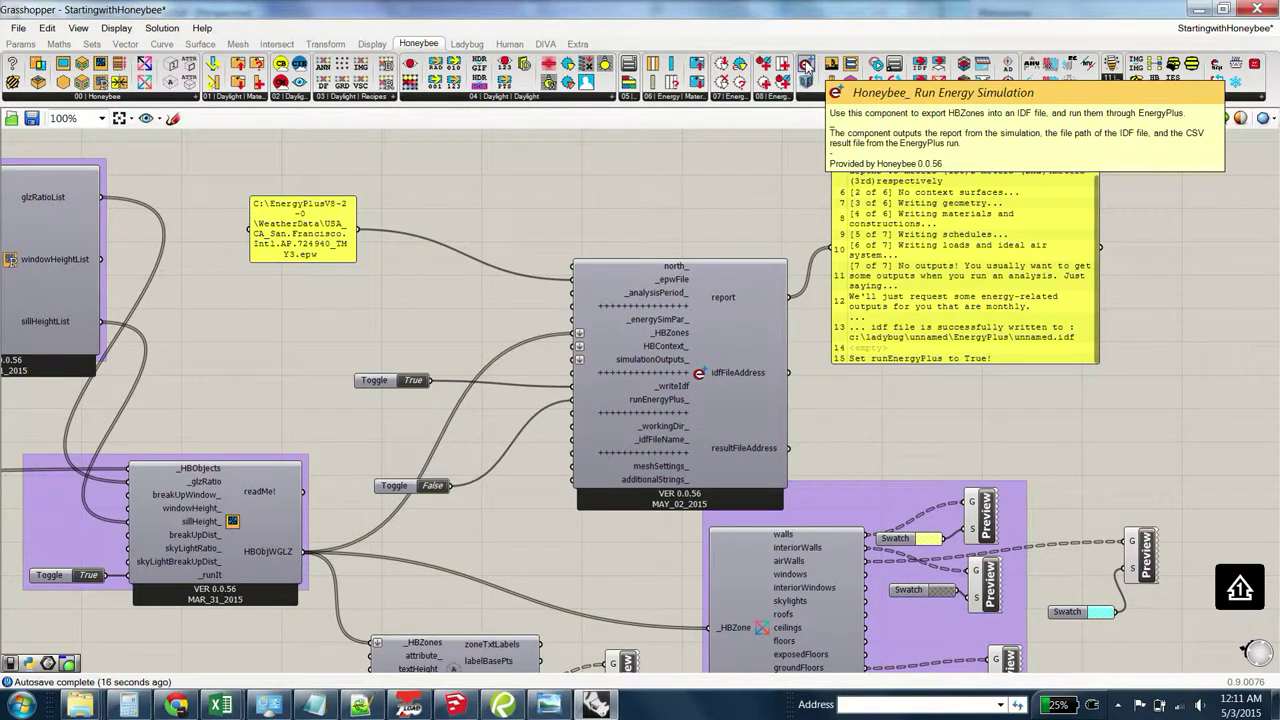
left_click_drag(805, 65, 528, 207)
key("Delete")
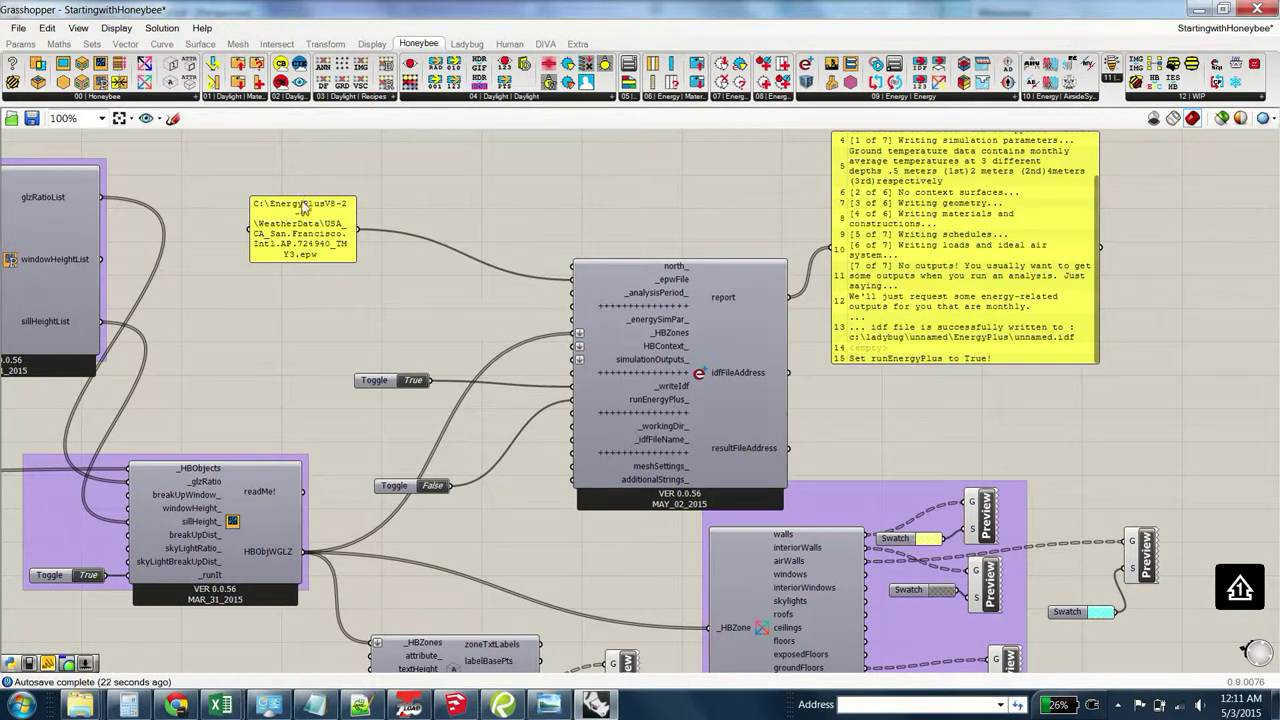
Widen the EPW weather file panel and shift it closer to the energy simulation component
left_click(268, 236)
left_click_drag(250, 237, 186, 246)
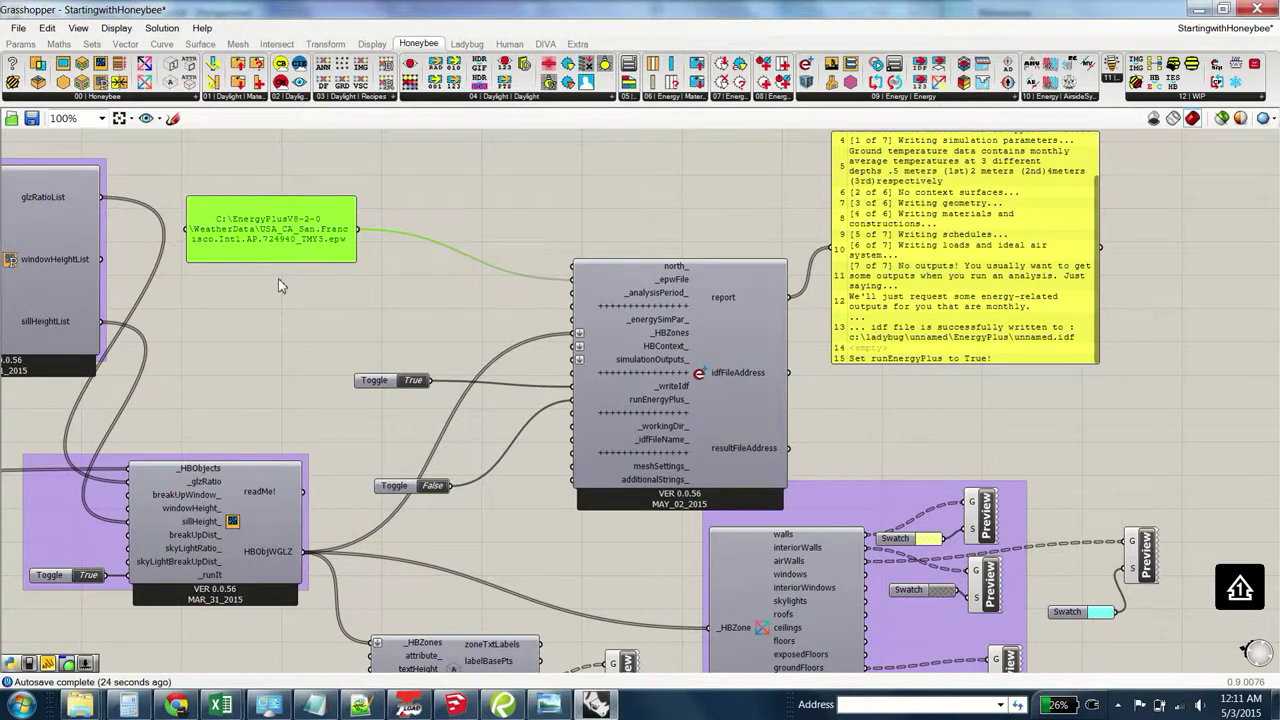
left_click_drag(352, 252, 425, 254)
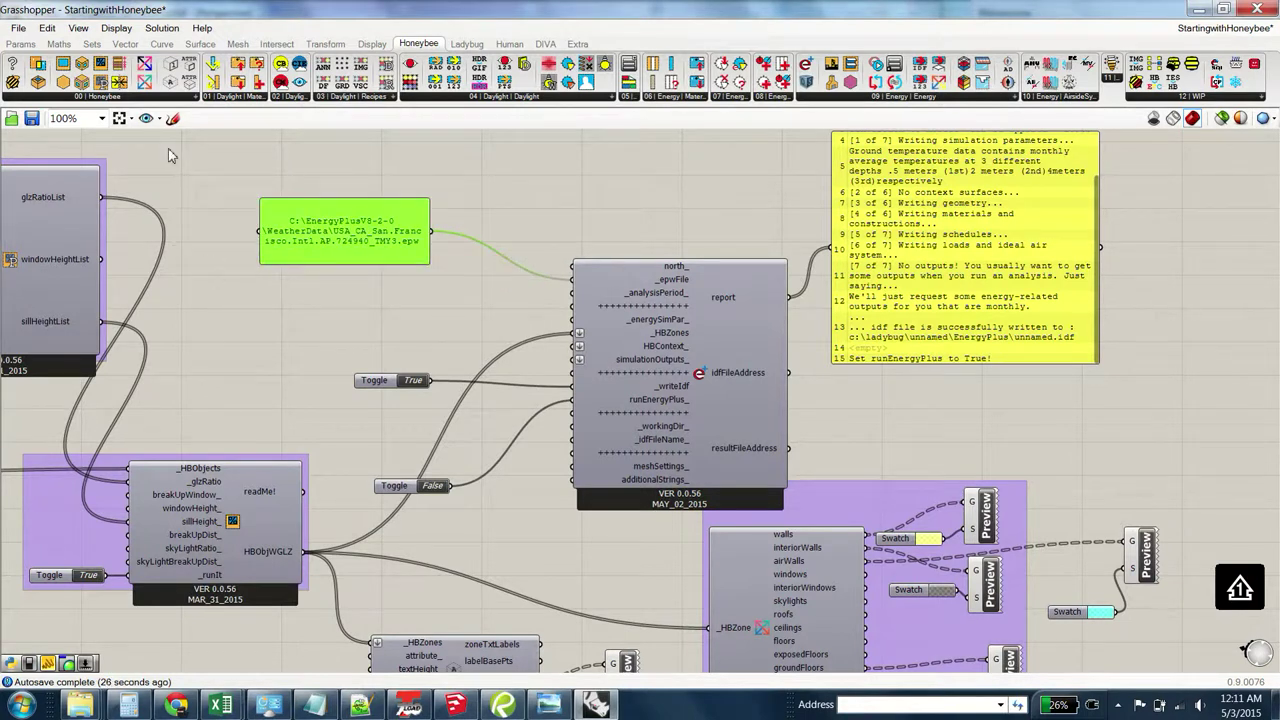
Add a Ladybug Analysis Period component and feed its _toMonth_ input from a new panel containing 2
left_click(466, 43)
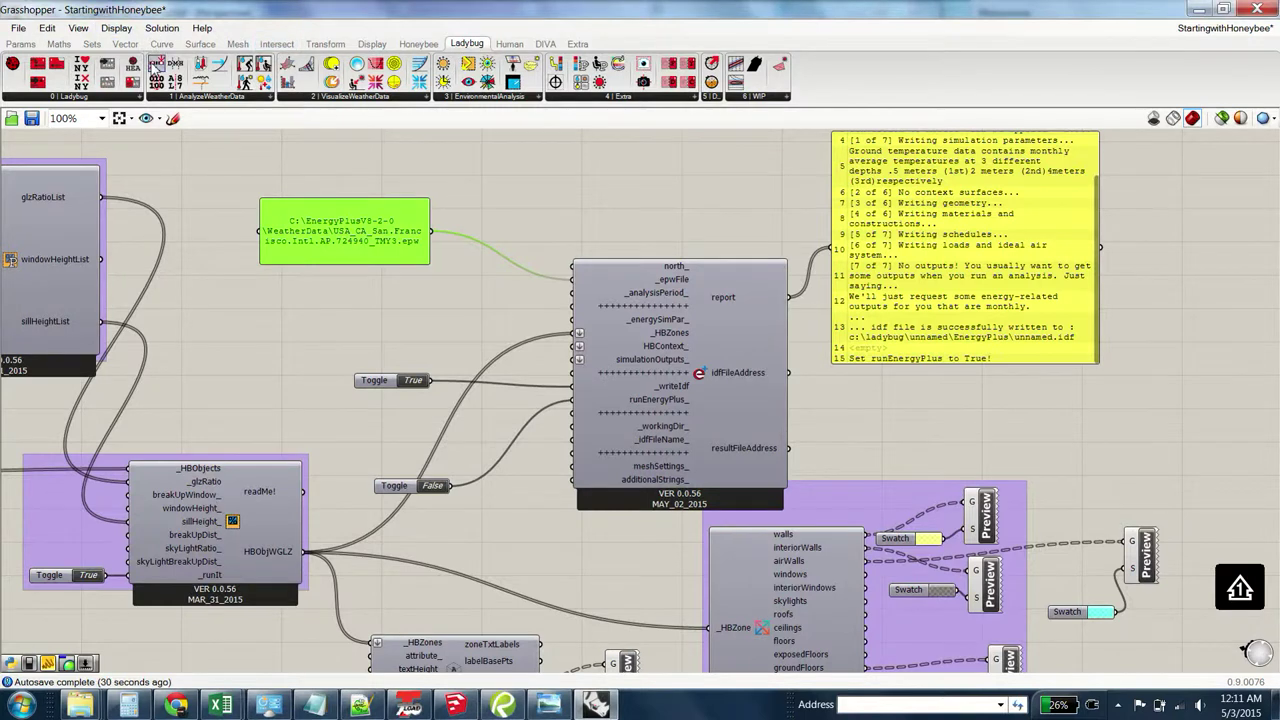
left_click_drag(157, 64, 368, 312)
double_click(228, 292)
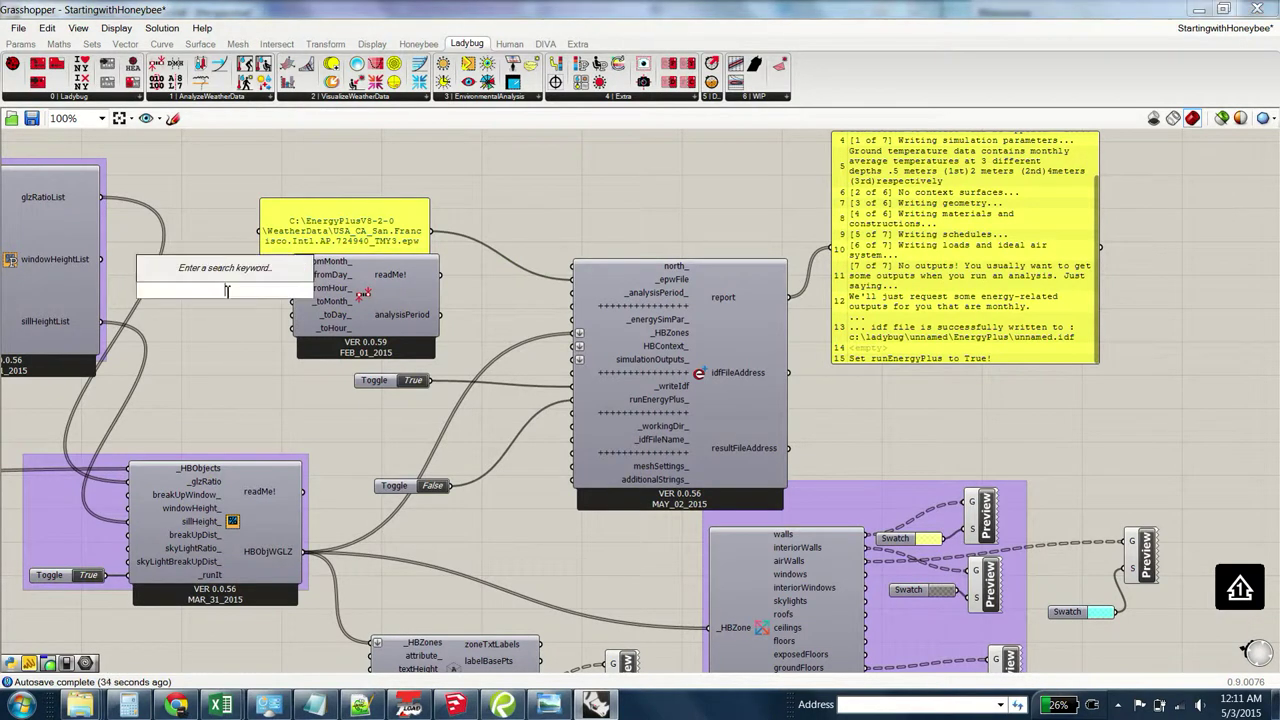
type("\"")
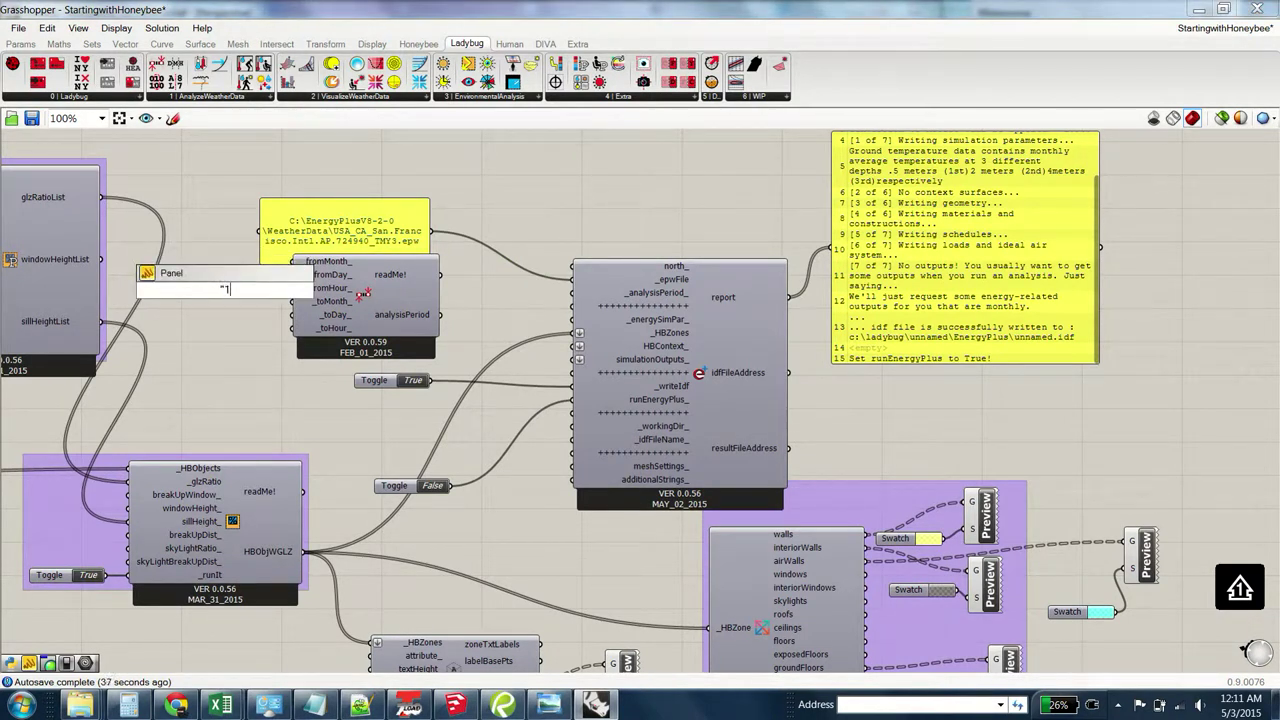
type("2")
key("Return")
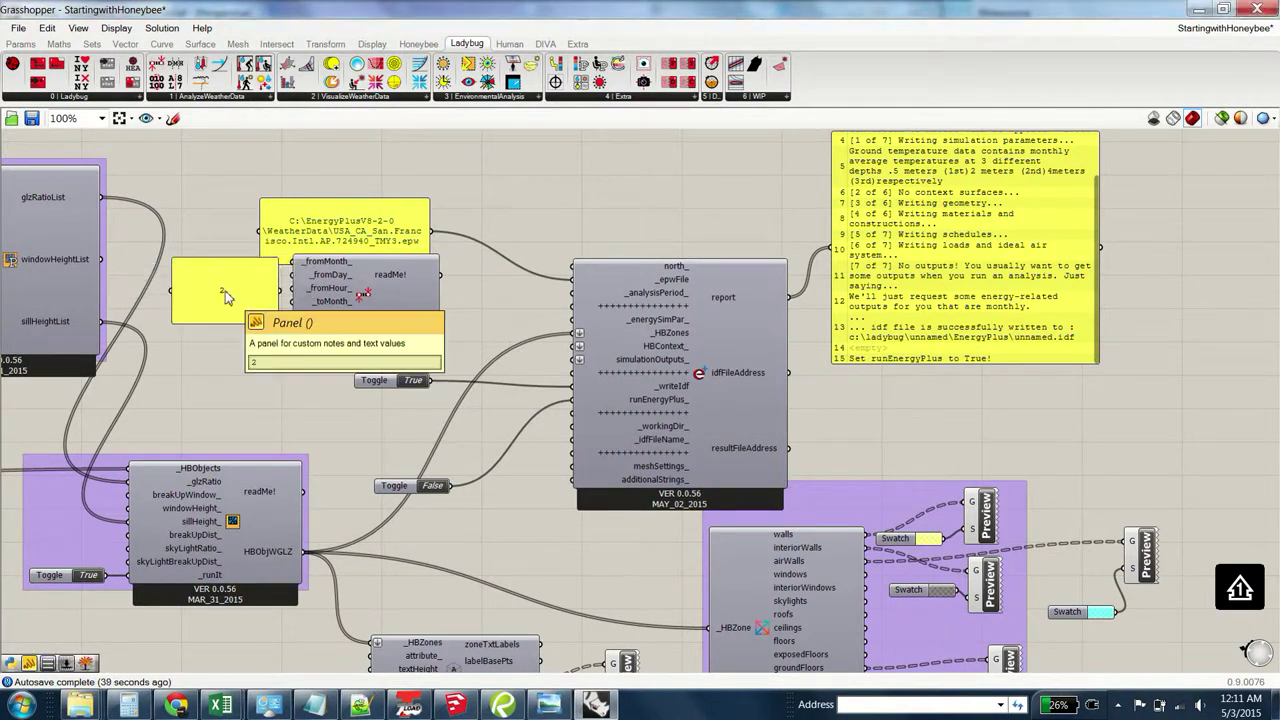
left_click_drag(280, 291, 434, 329)
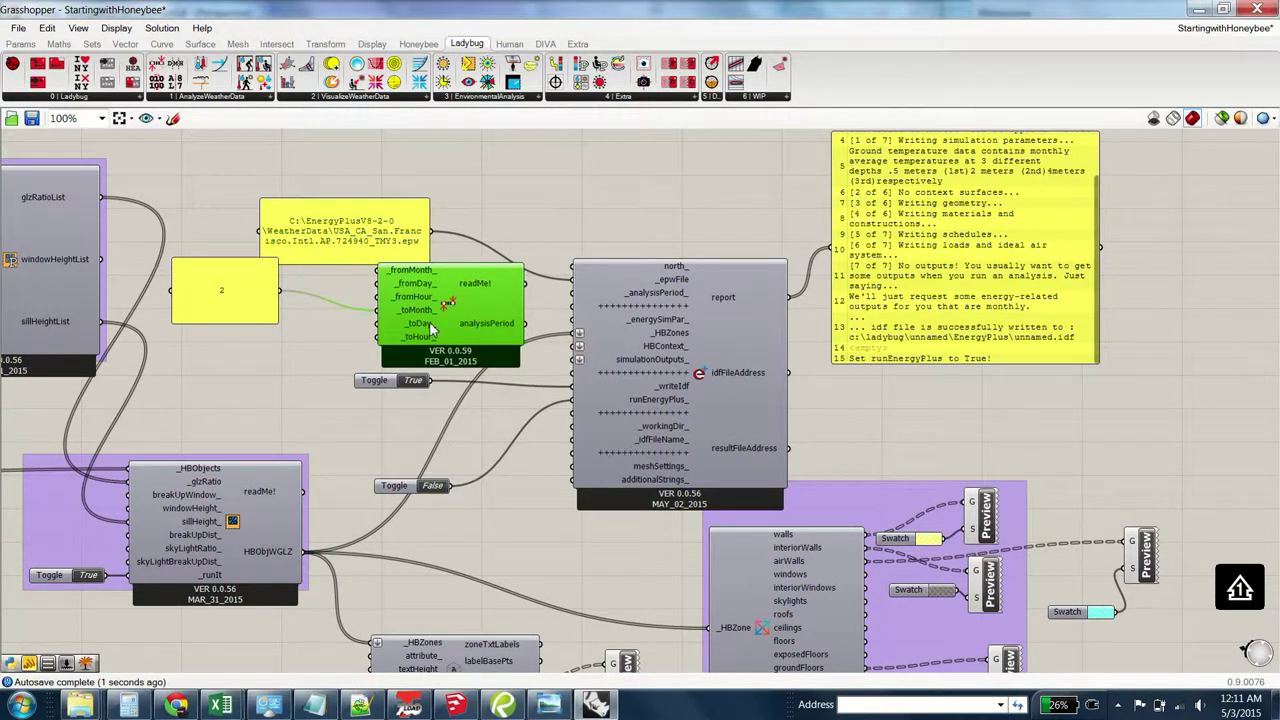
Shrink the month panel, align the Analysis Period component with it, and connect analysisPeriod to the energy simulation's _analysisPeriod_ input
left_click_drag(272, 325, 315, 314)
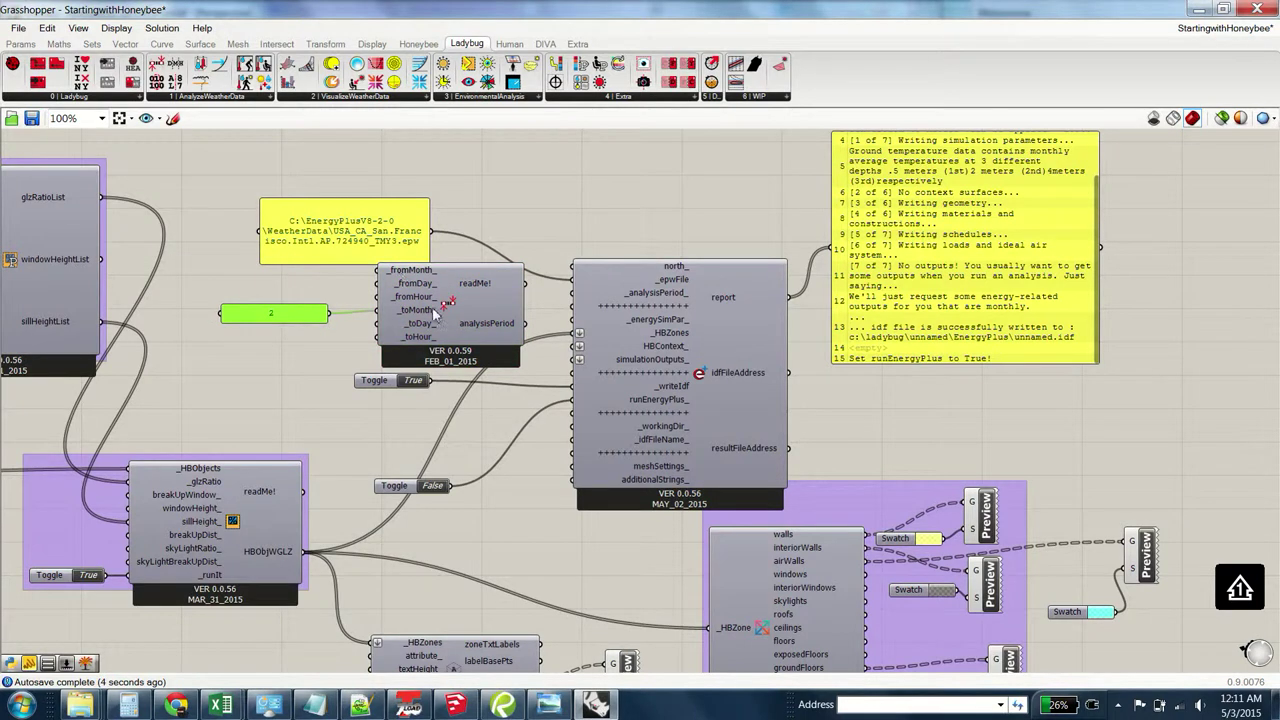
left_click_drag(432, 307, 414, 310)
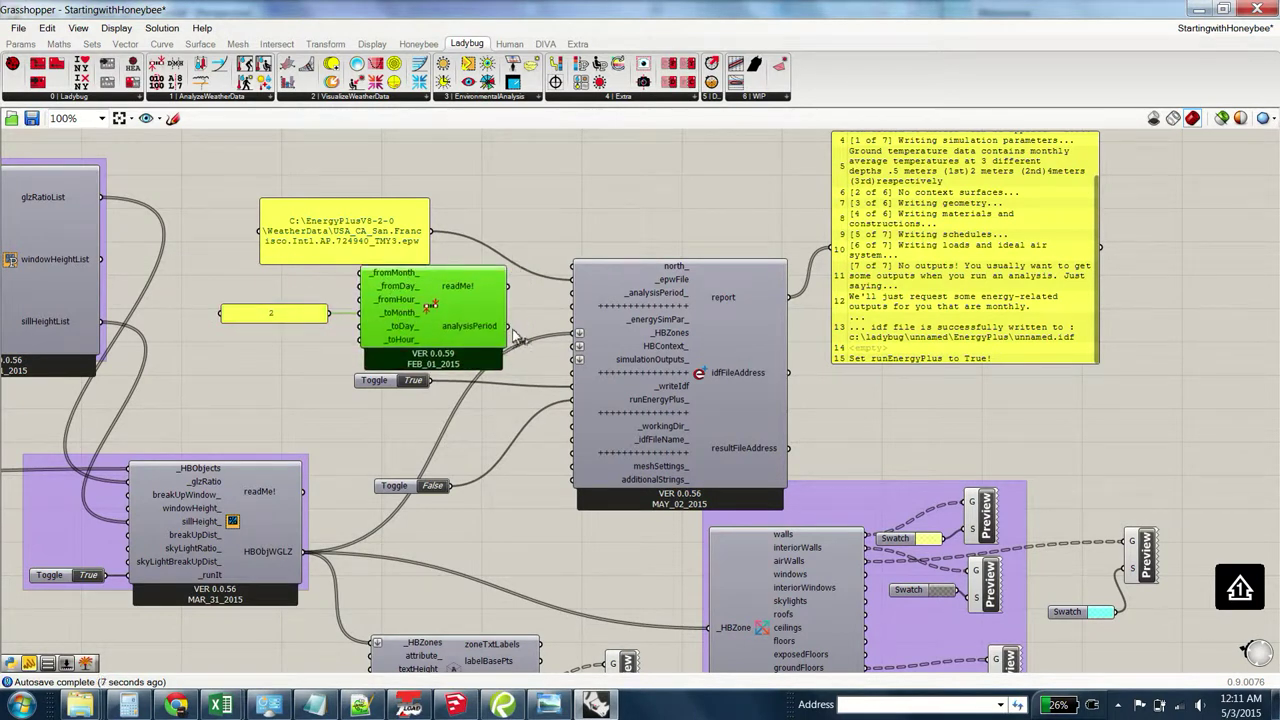
left_click_drag(508, 327, 585, 292)
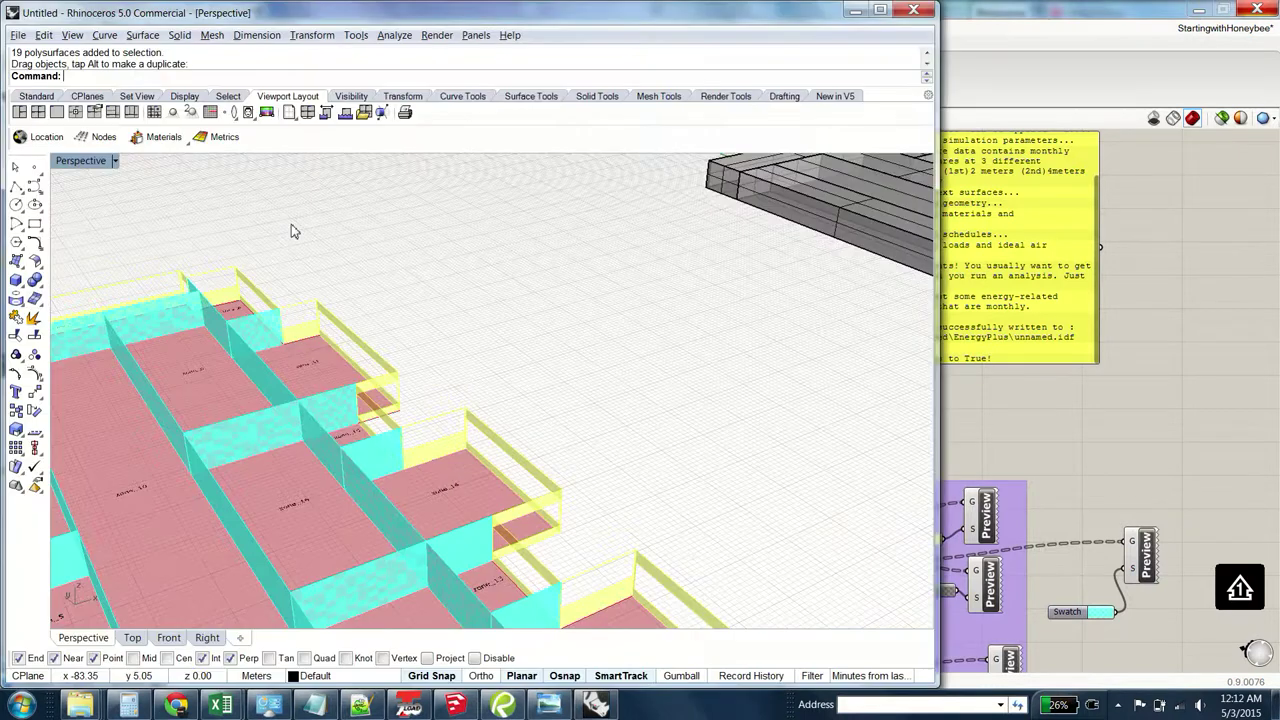
Space out the simulation inputs by moving the weather file panel and Analysis Period component up and the _writeIdf_ toggle down
left_click(292, 226)
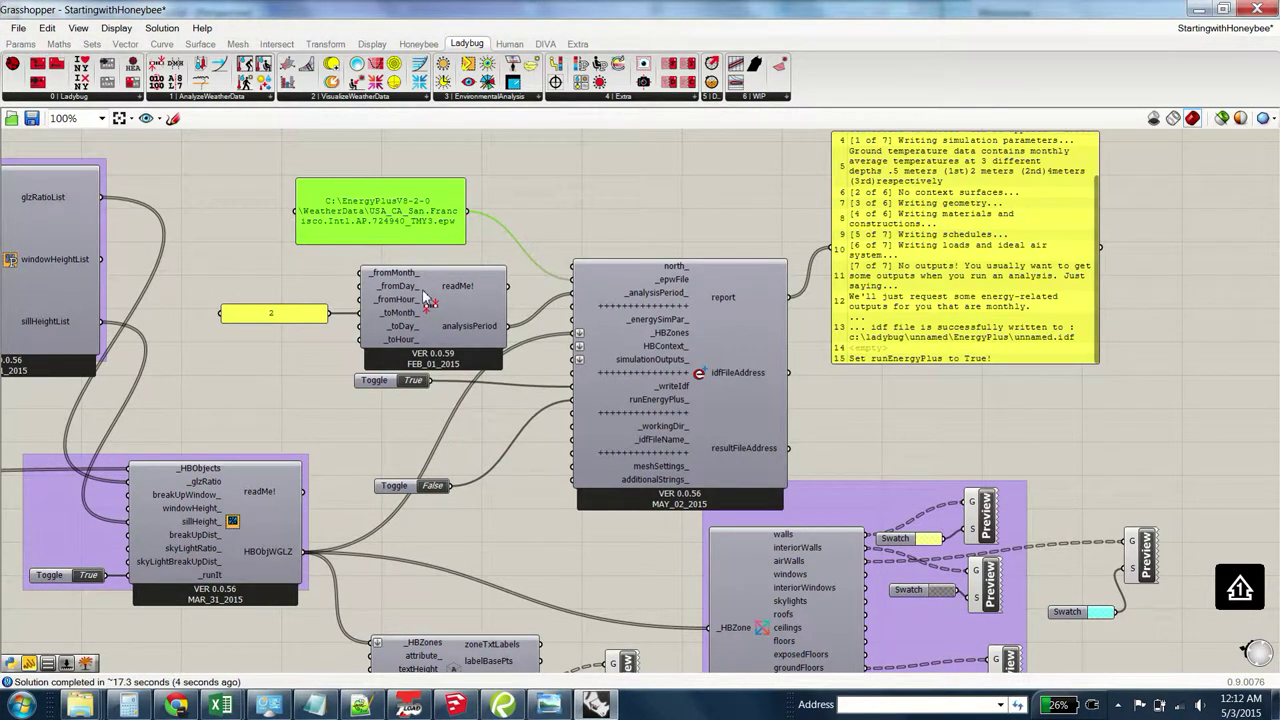
left_click_drag(470, 334, 461, 309)
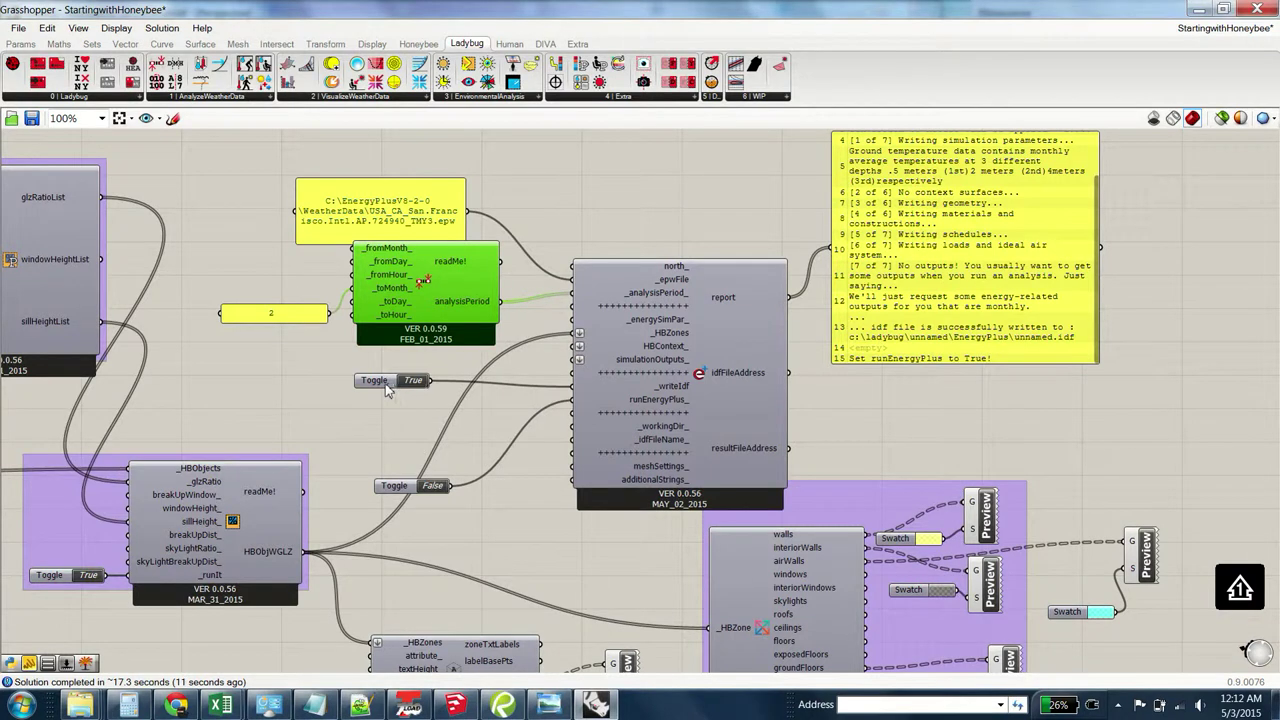
left_click_drag(387, 389, 400, 404)
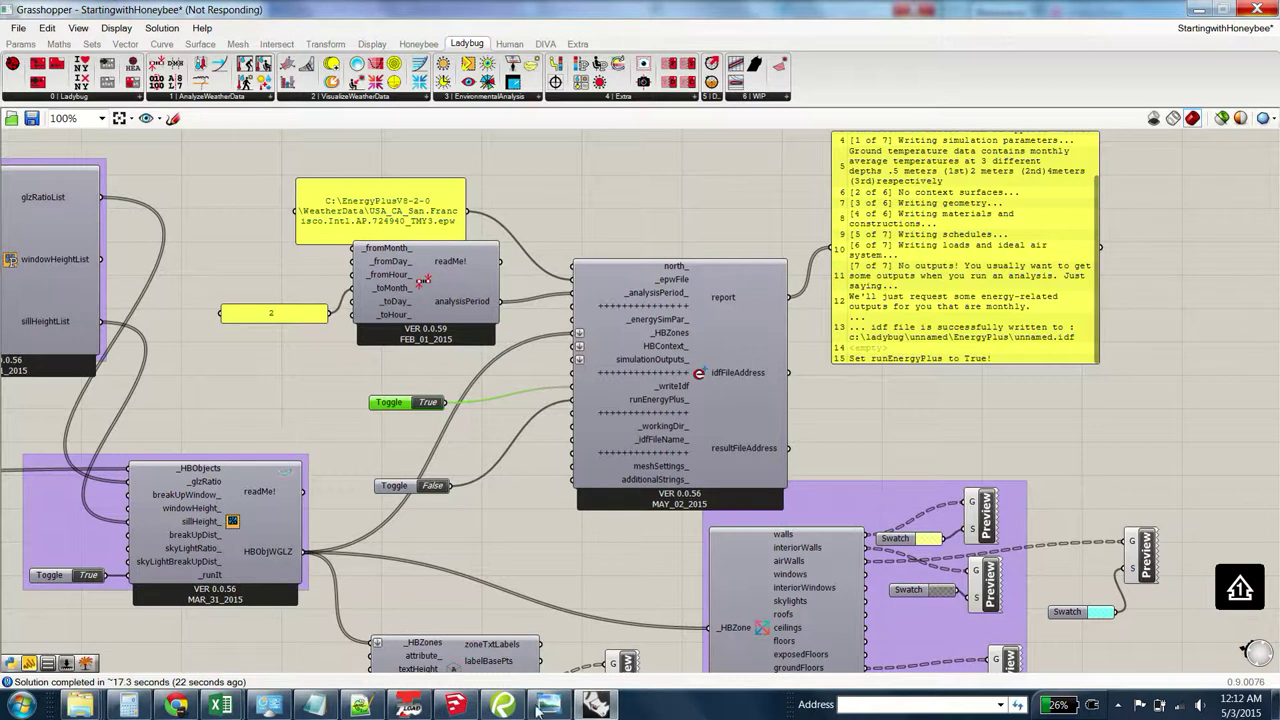
mouse_move(596, 706)
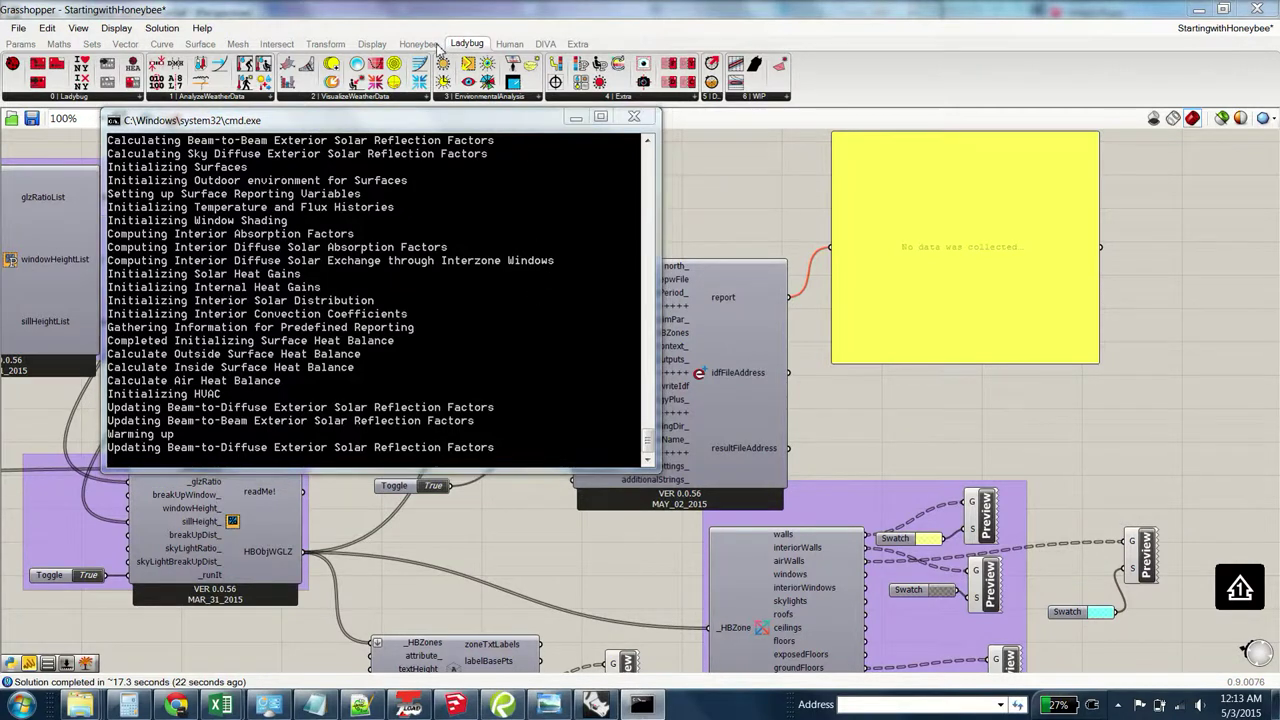
left_click_drag(410, 122, 385, 116)
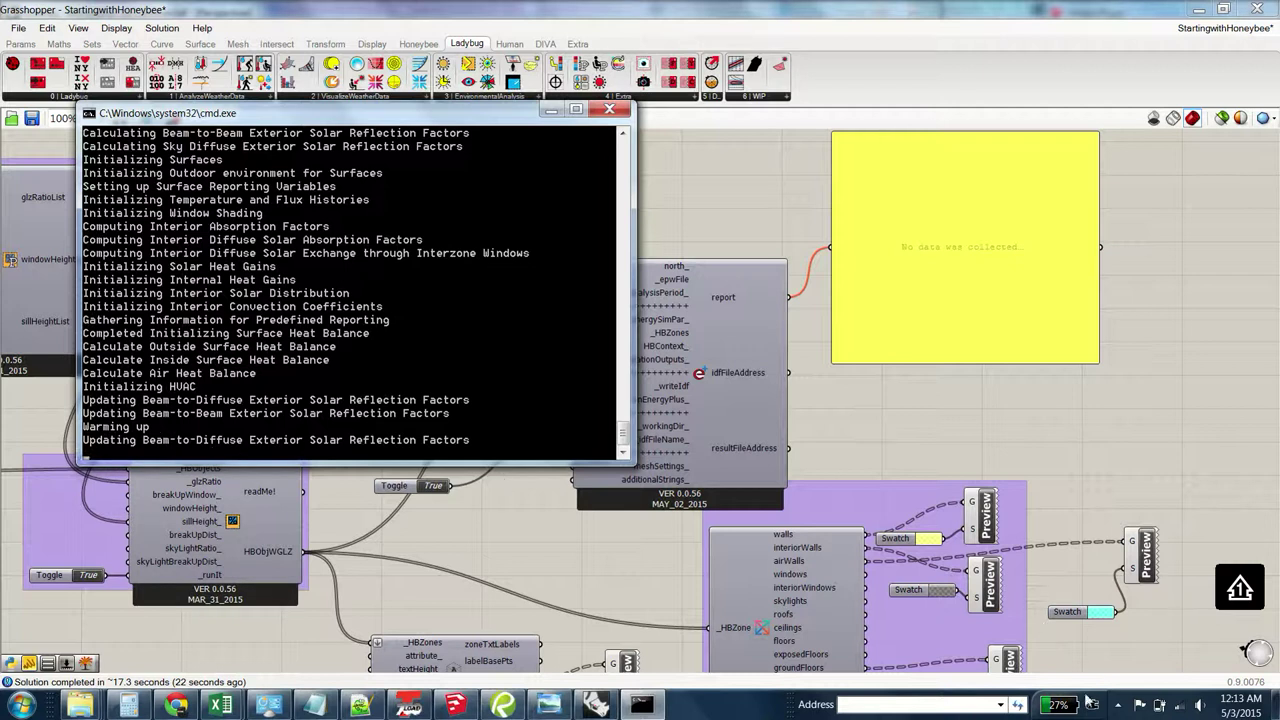
left_click(1117, 706)
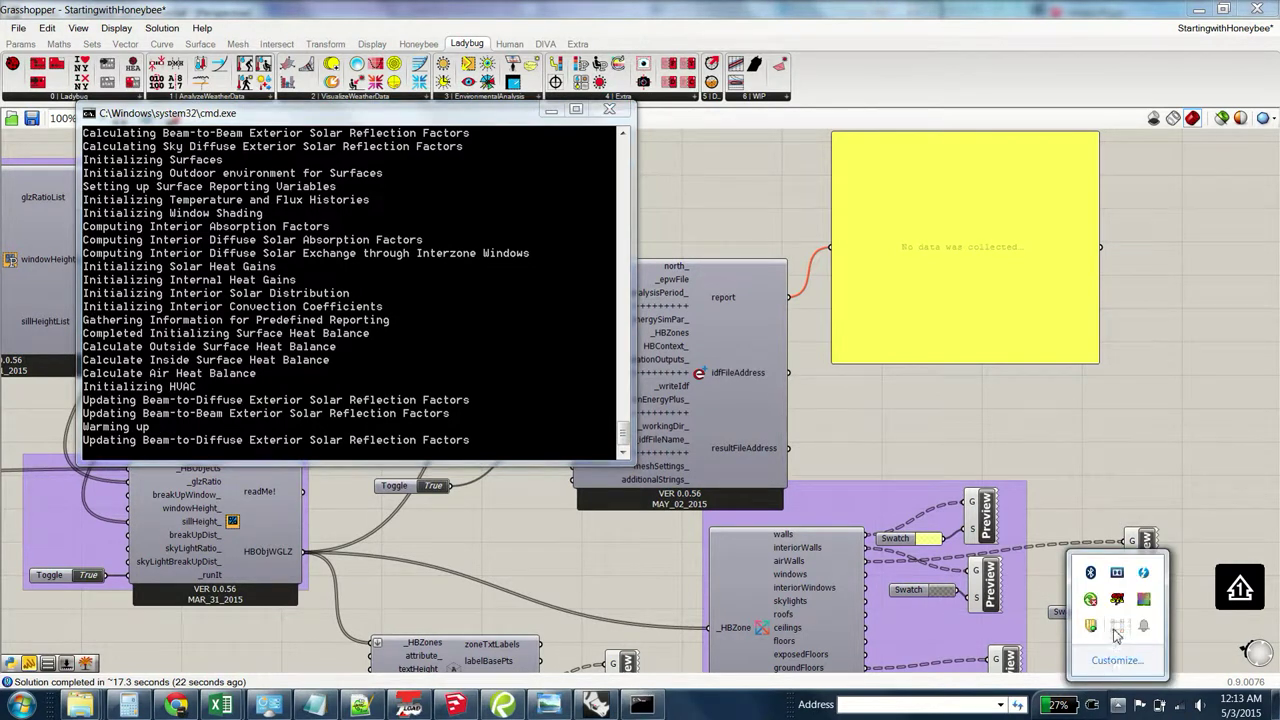
left_click(1117, 628)
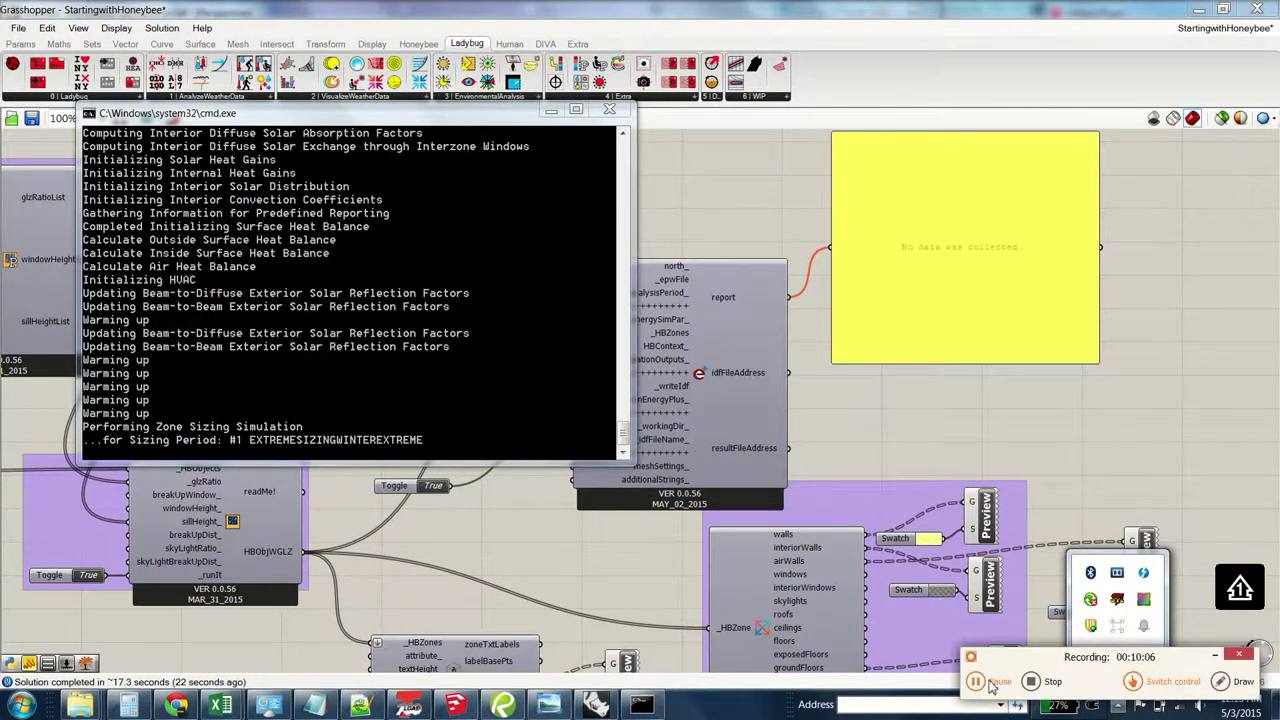
left_click(990, 682)
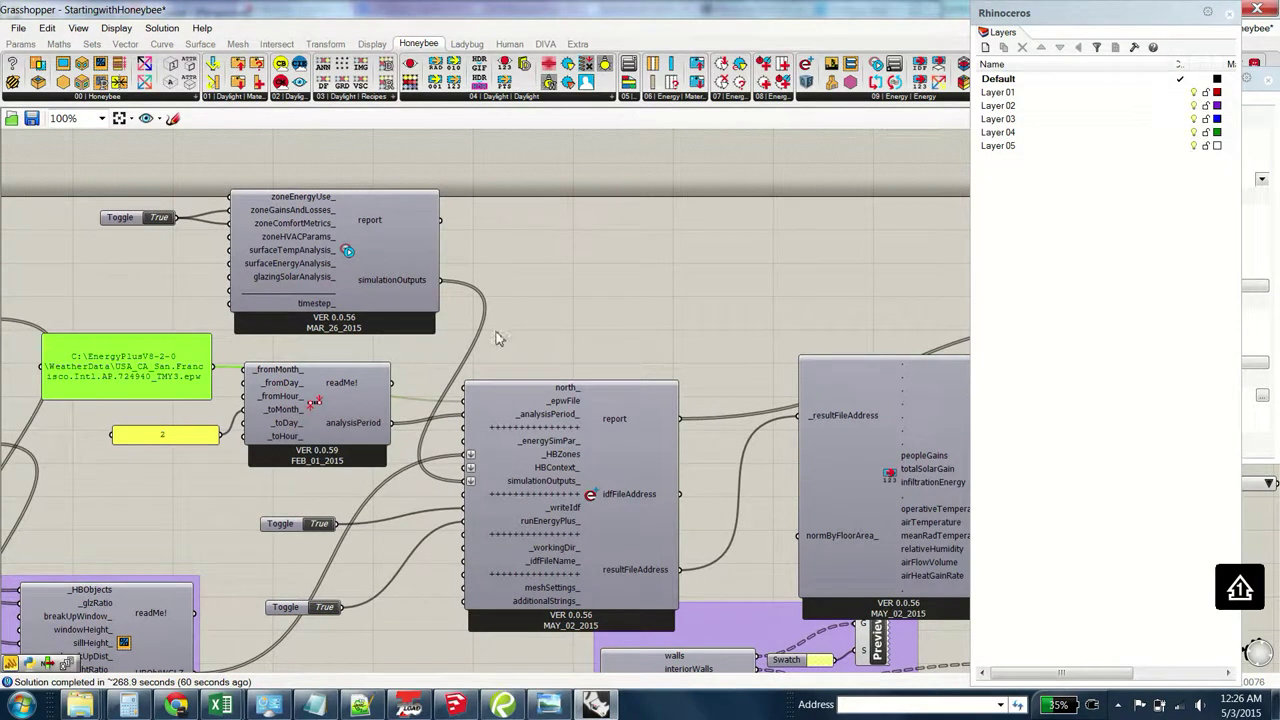
Move the energy simulation component away from the Analysis Period component and select the component that generates the simulation outputs
left_click(549, 322)
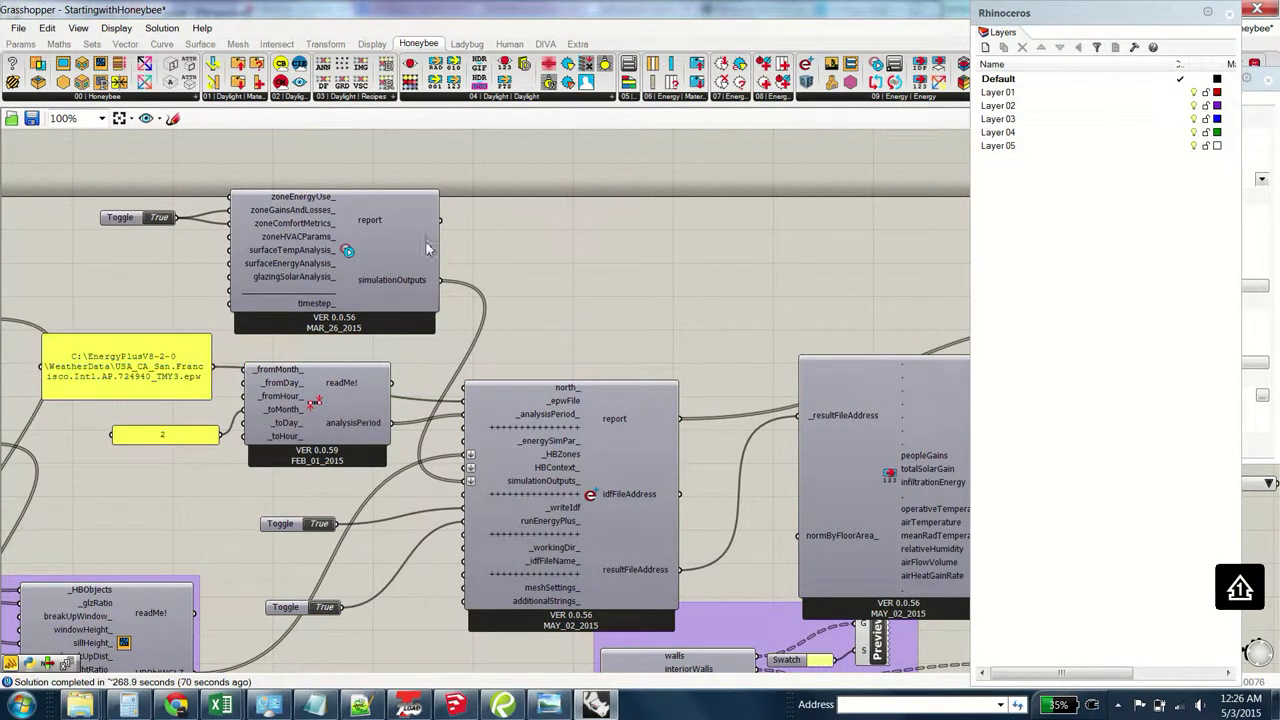
left_click_drag(561, 444, 614, 420)
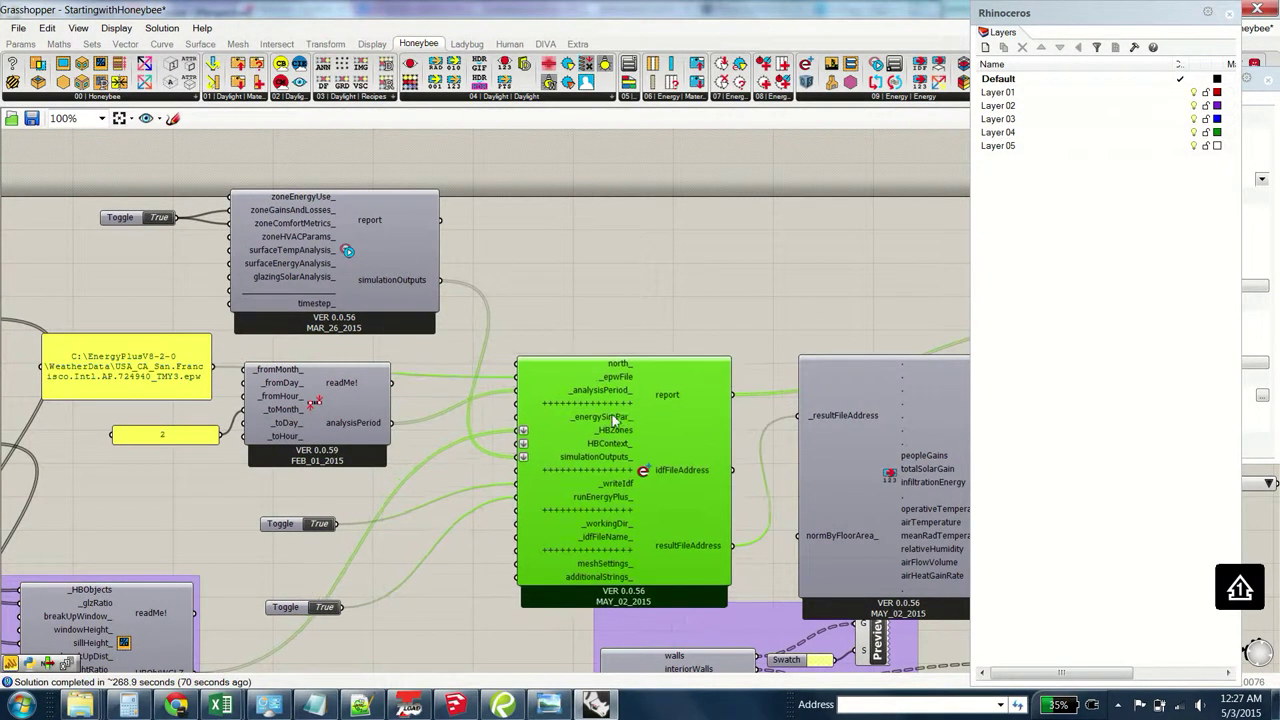
left_click(294, 227)
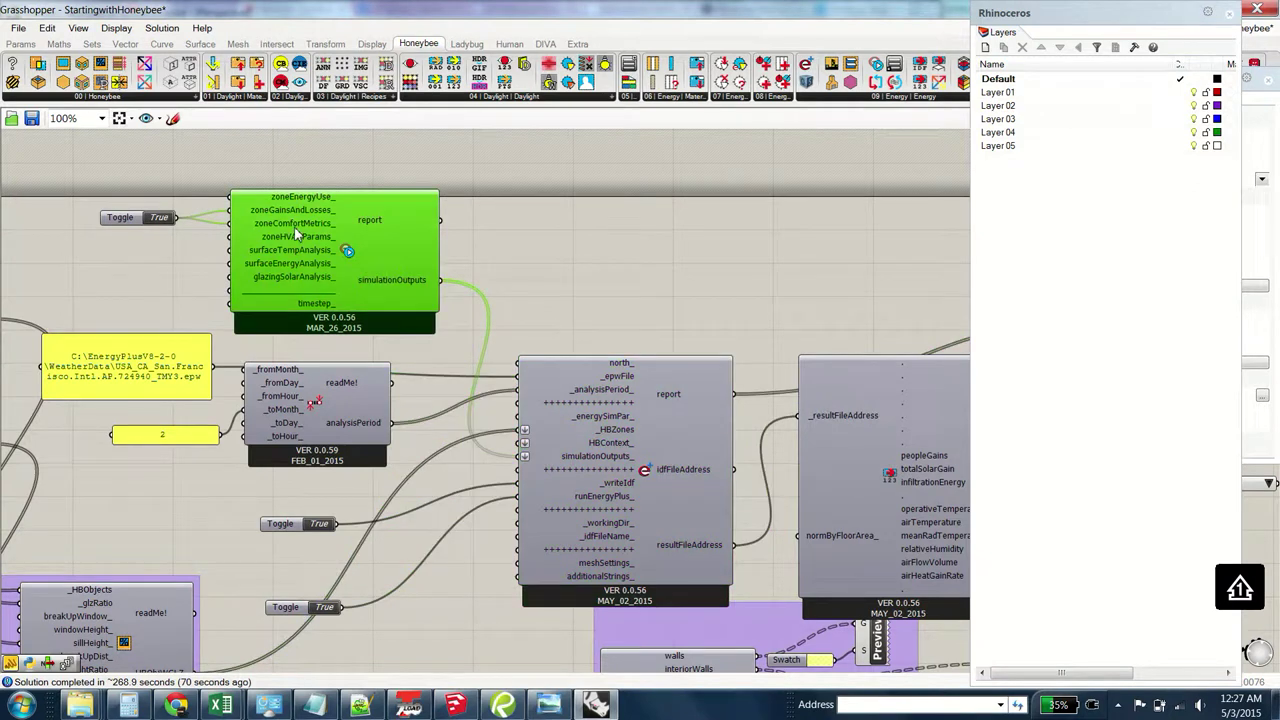
left_click(134, 262)
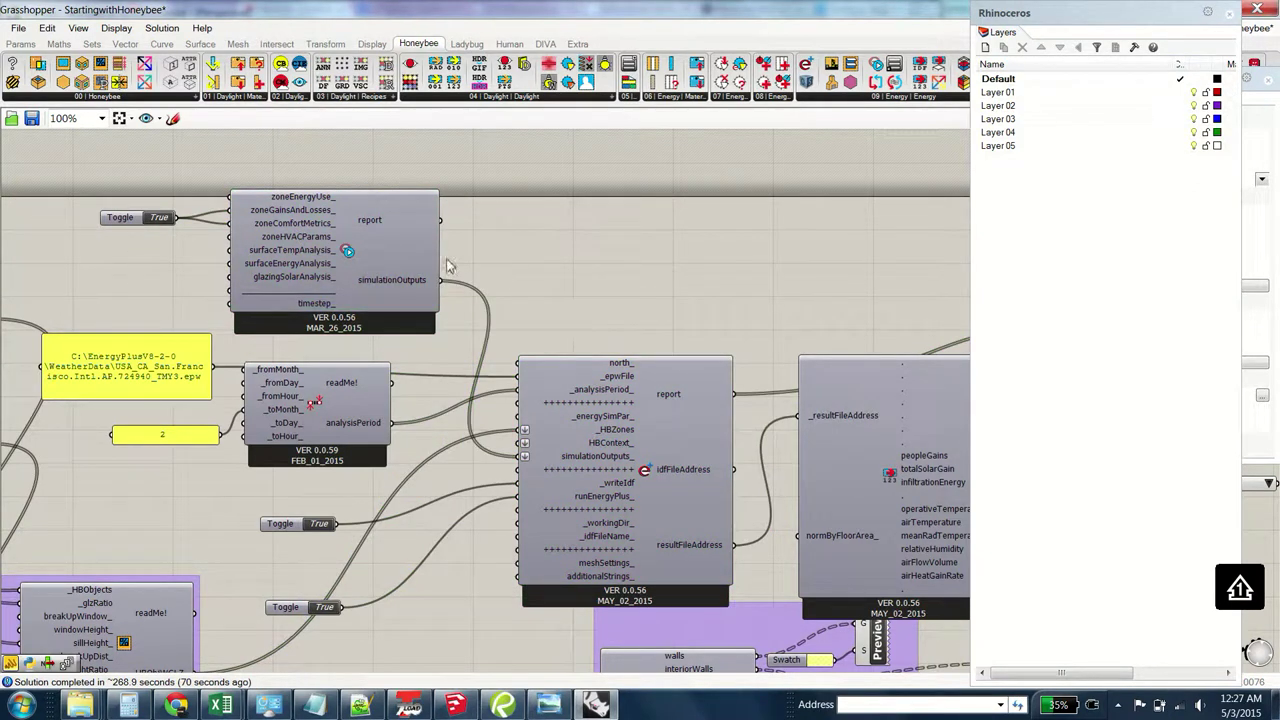
left_click(270, 240)
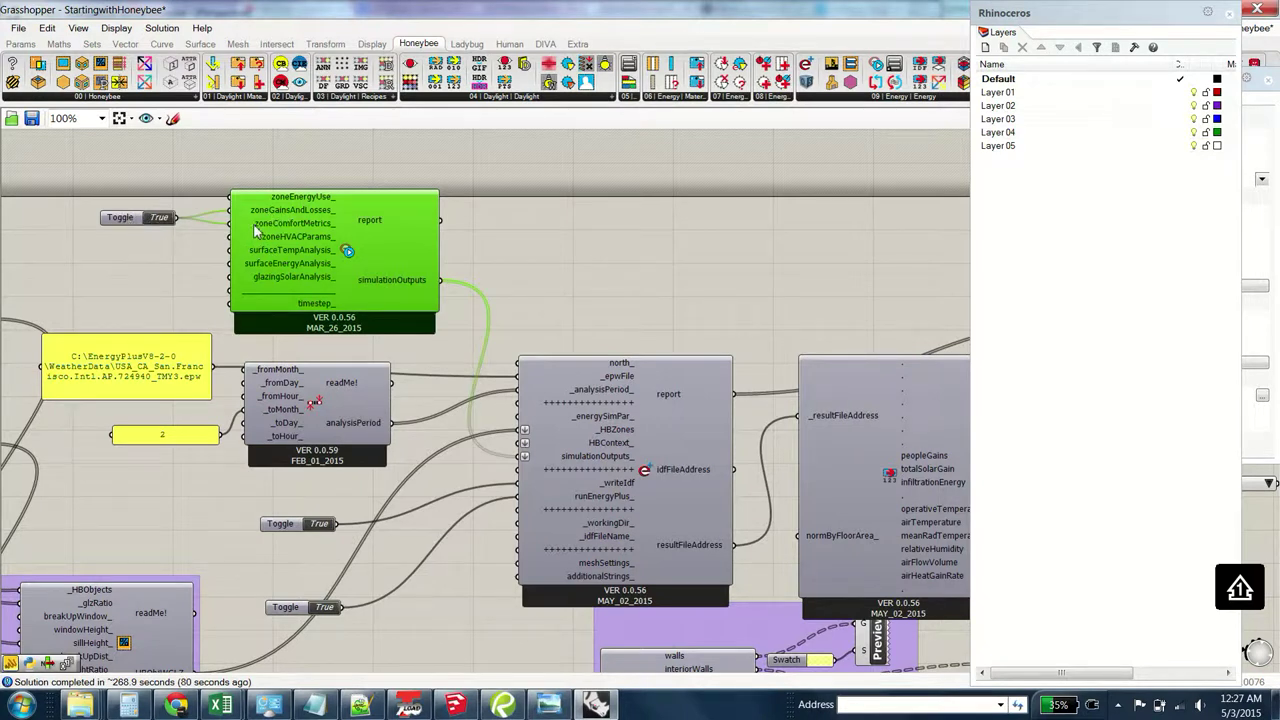
Deselect the simulation outputs component and close the Rhinoceros layers window that covers the results area of the canvas
left_click(550, 300)
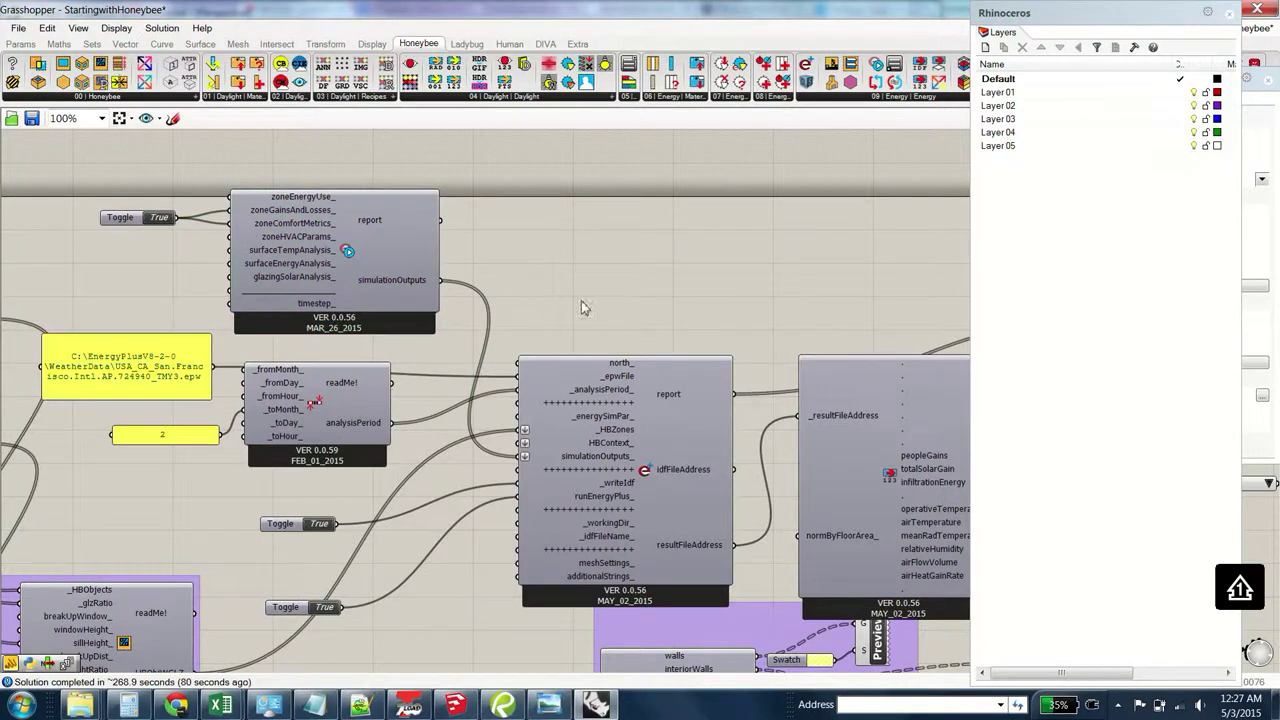
right_click_drag(580, 306, 513, 265)
right_click_drag(700, 460, 336, 495)
left_click_drag(448, 484, 488, 474)
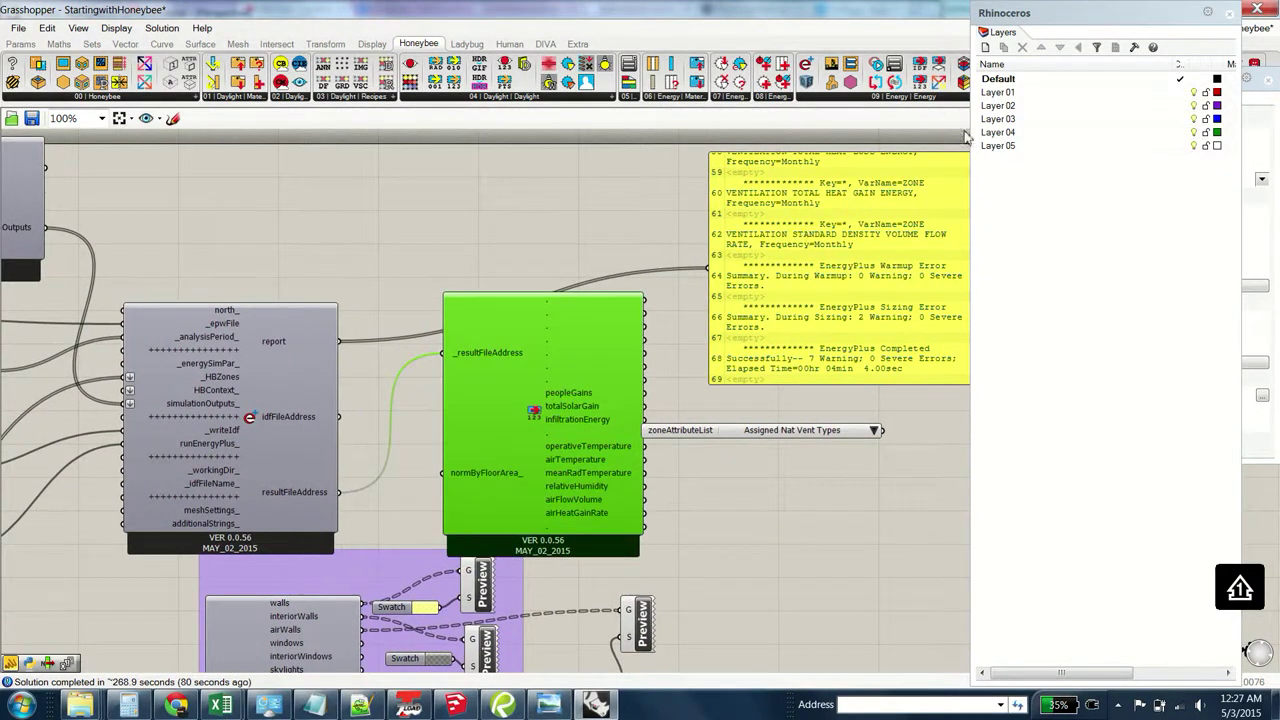
left_click(1228, 14)
left_click(926, 141)
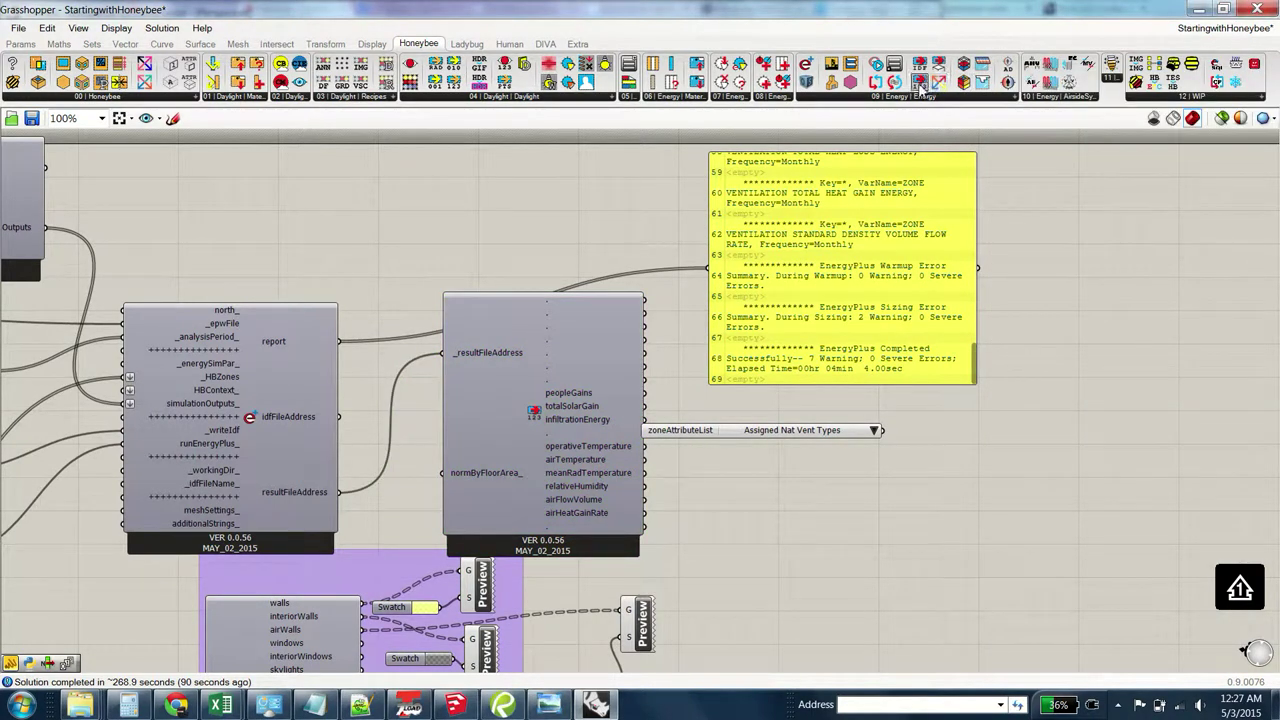
left_click_drag(921, 88, 541, 224)
left_click(502, 240)
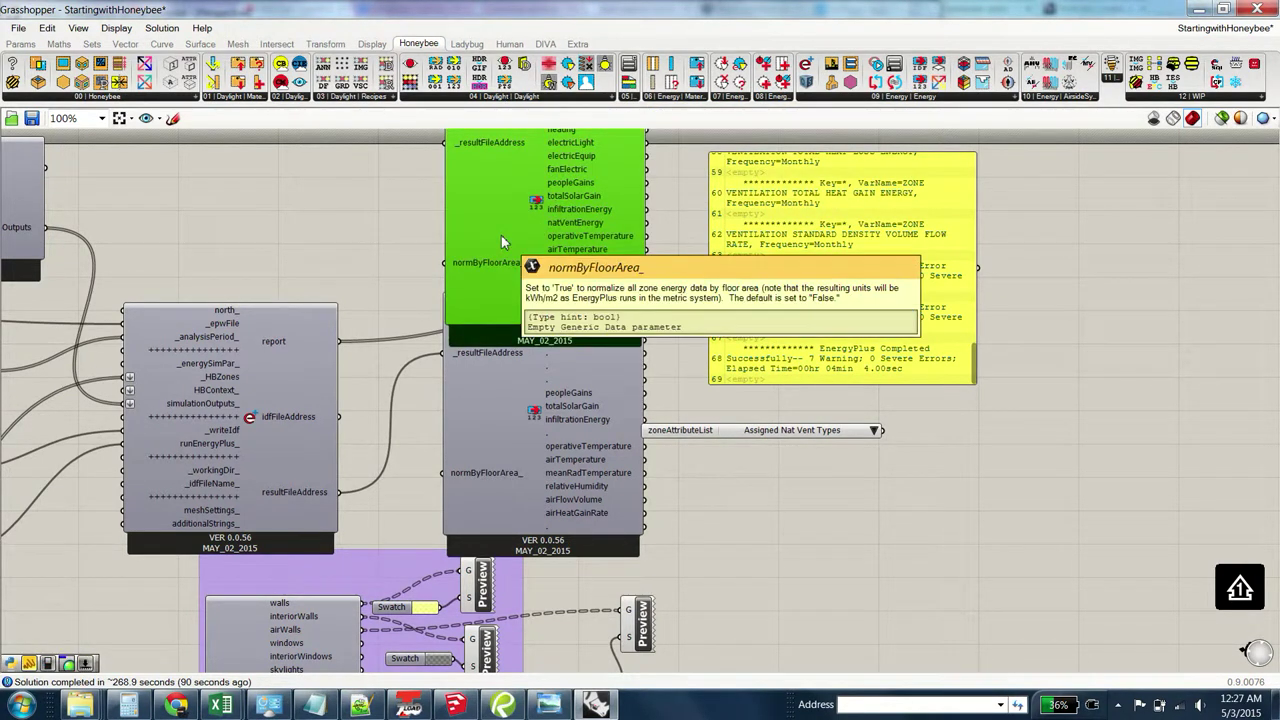
key("Delete")
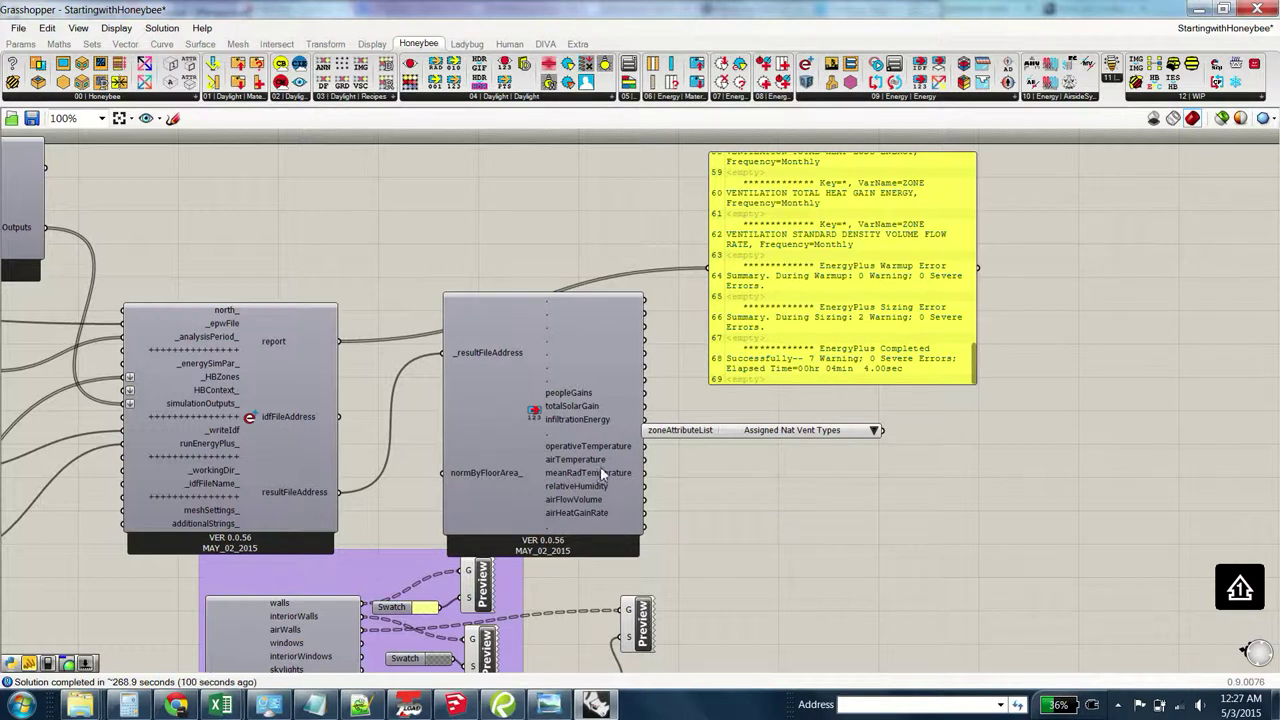
Delete the zoneAttributeList beside the result reader and add a Honeybee Label Zones component below the report panel
left_click(658, 434)
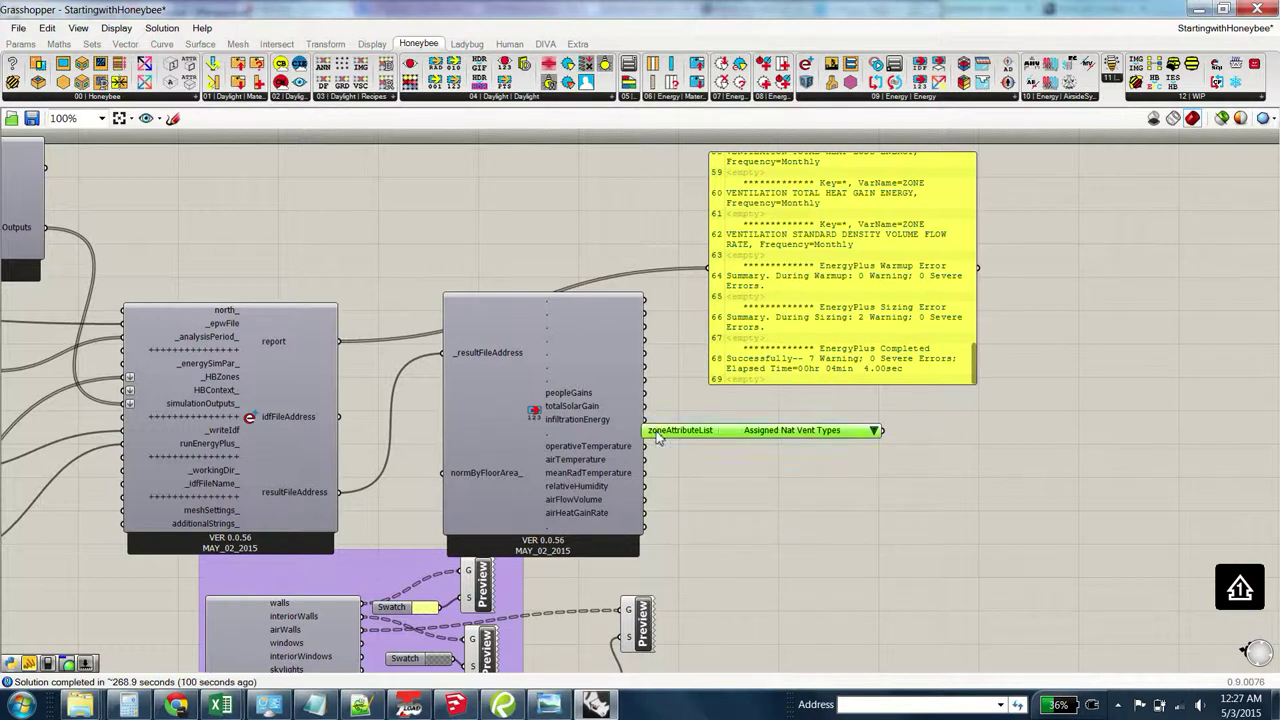
key("Delete")
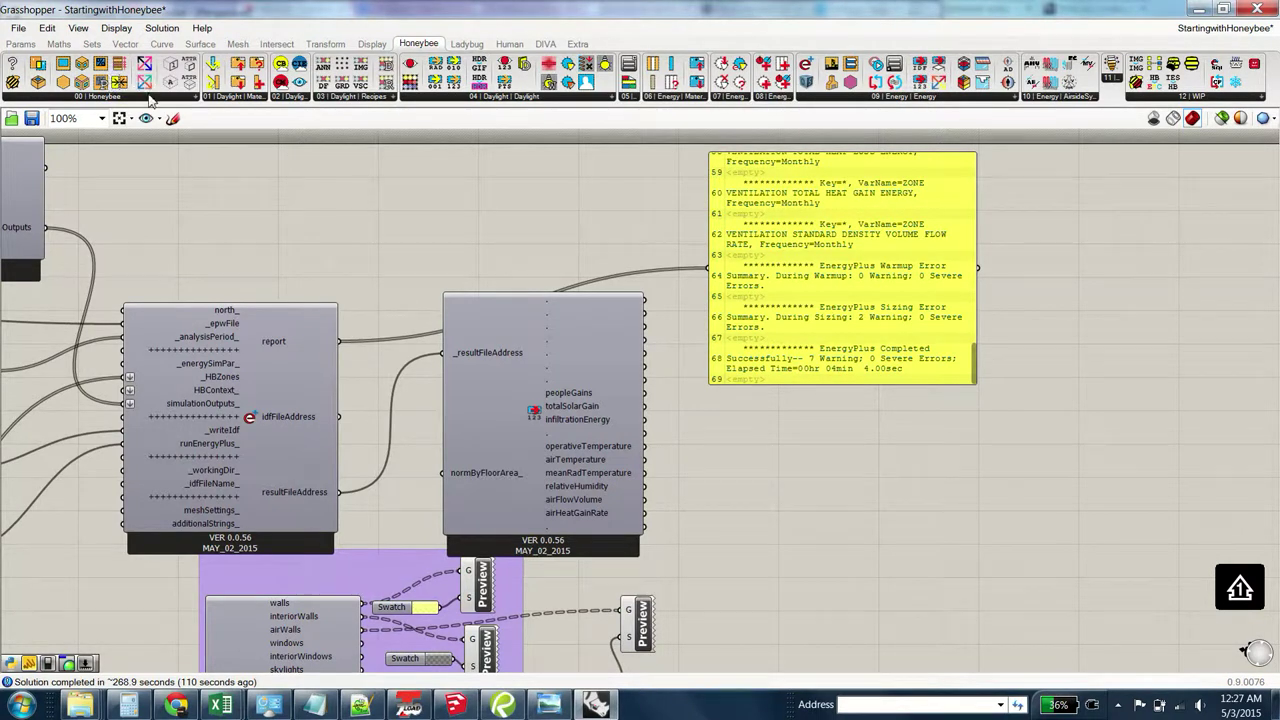
left_click_drag(729, 370, 841, 473)
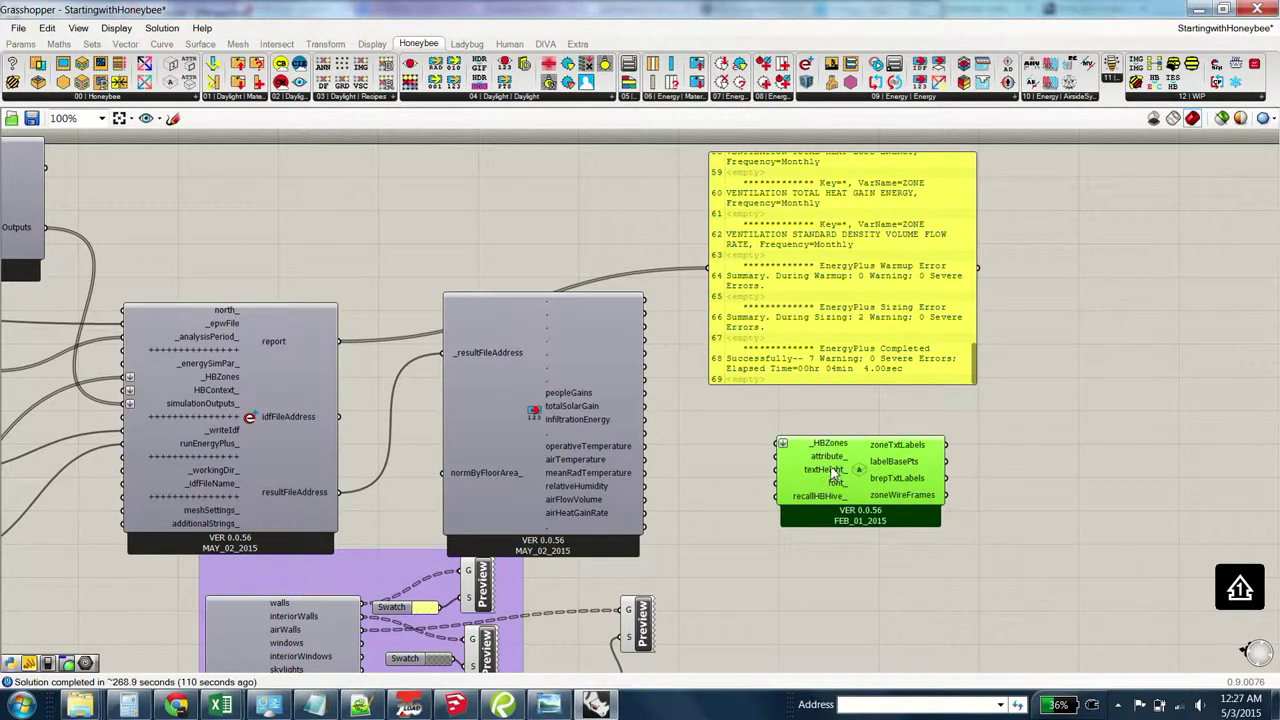
Add another Honeybee Label Zones component beneath the first one and move the first one up to separate them
left_click(155, 98)
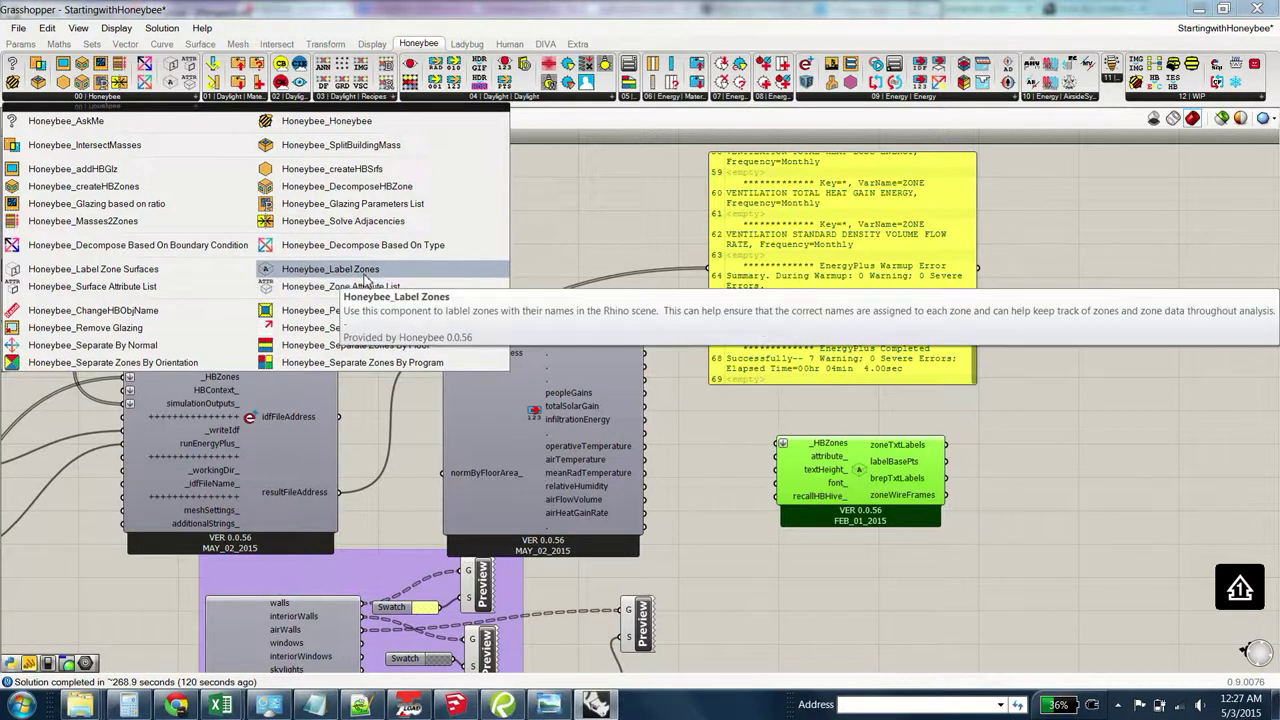
left_click_drag(365, 280, 872, 548)
left_click(841, 543)
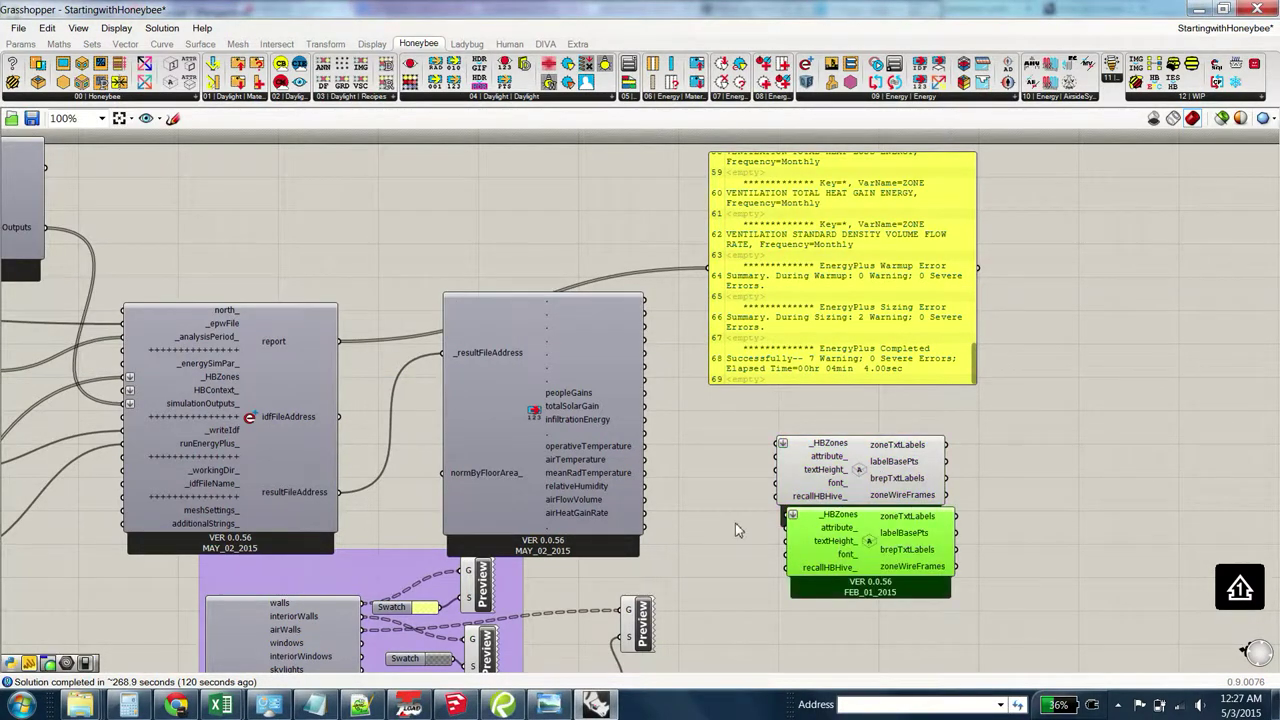
left_click(709, 497)
left_click(835, 456)
left_click_drag(838, 462, 833, 433)
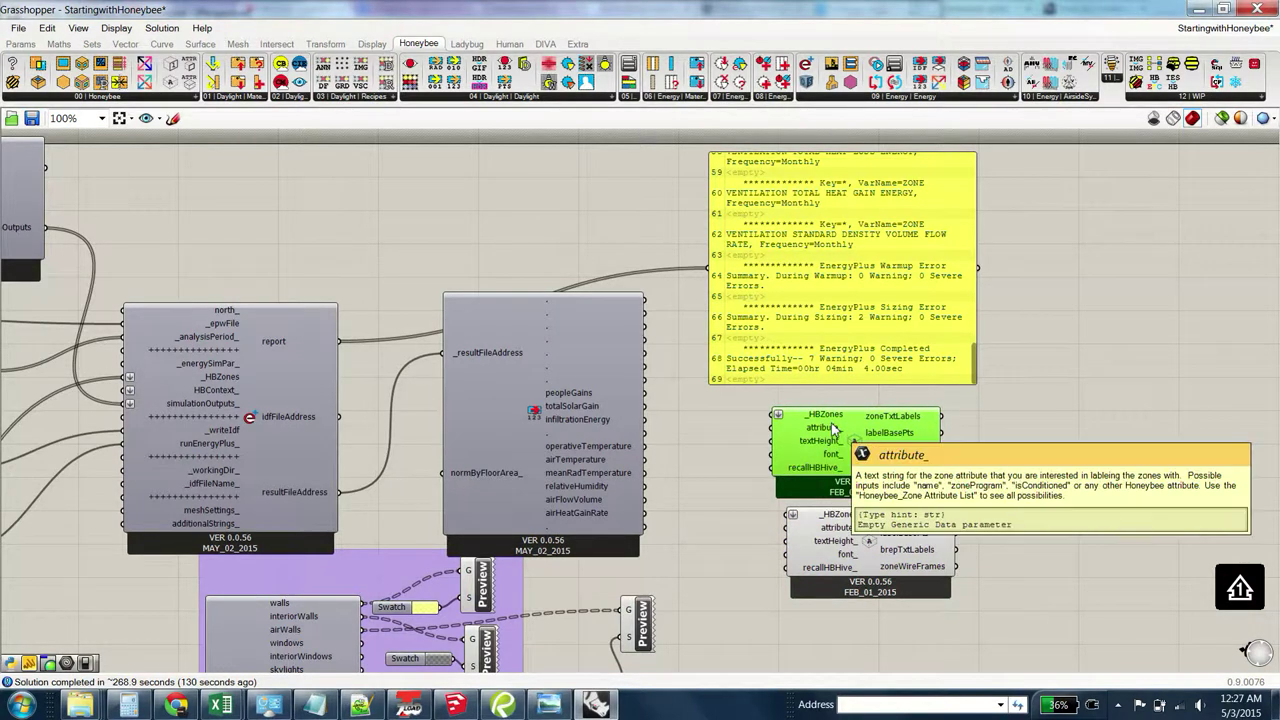
left_click(738, 517)
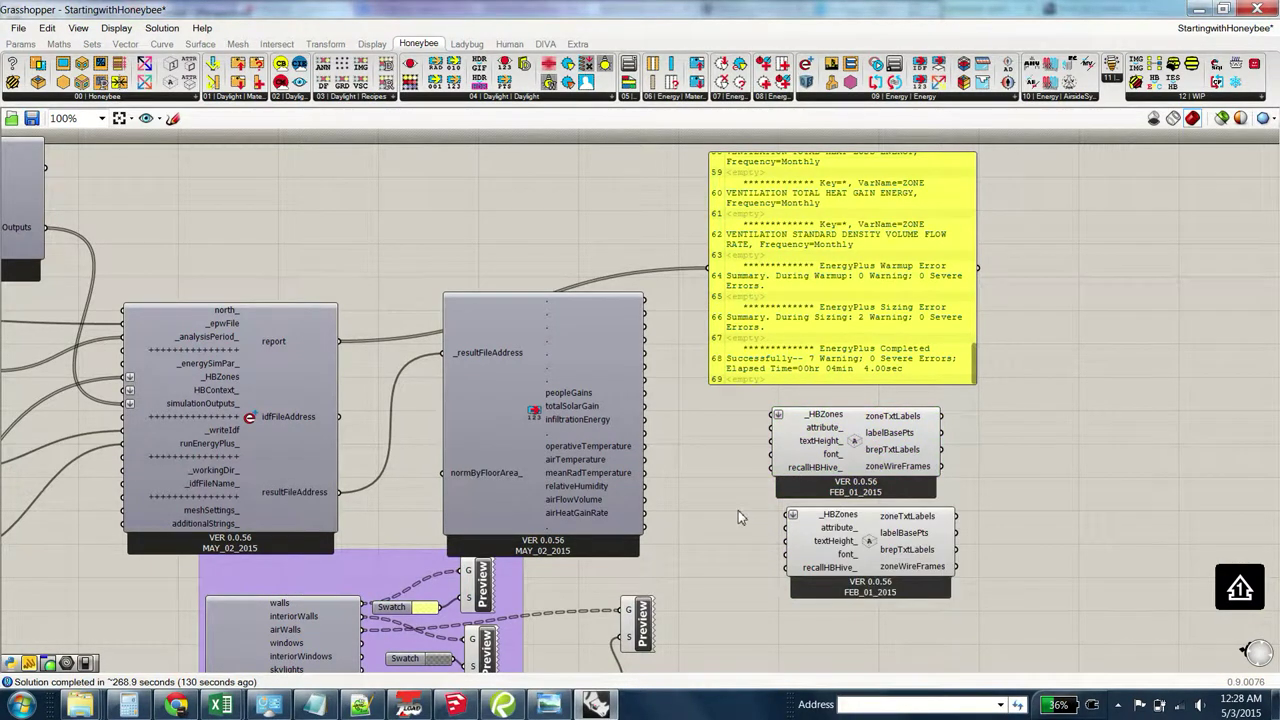
right_click_drag(738, 510, 880, 478)
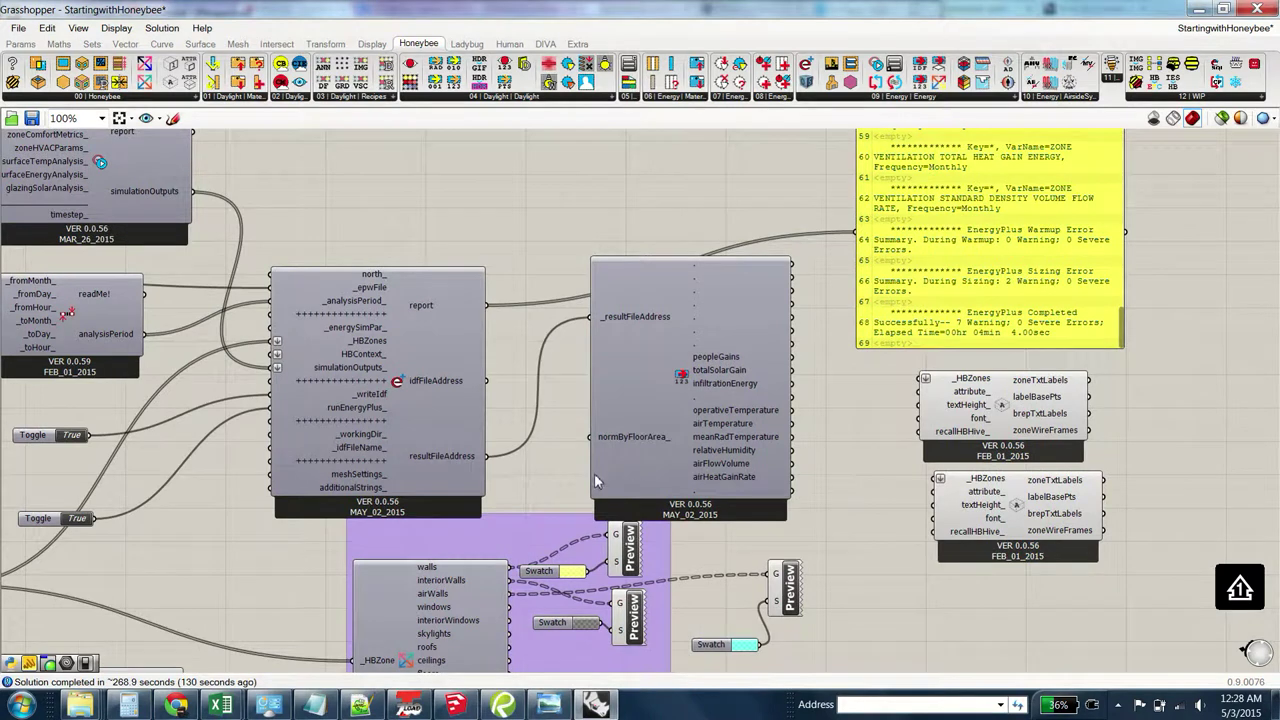
right_click_drag(943, 381, 954, 378)
right_click_drag(349, 510, 735, 481)
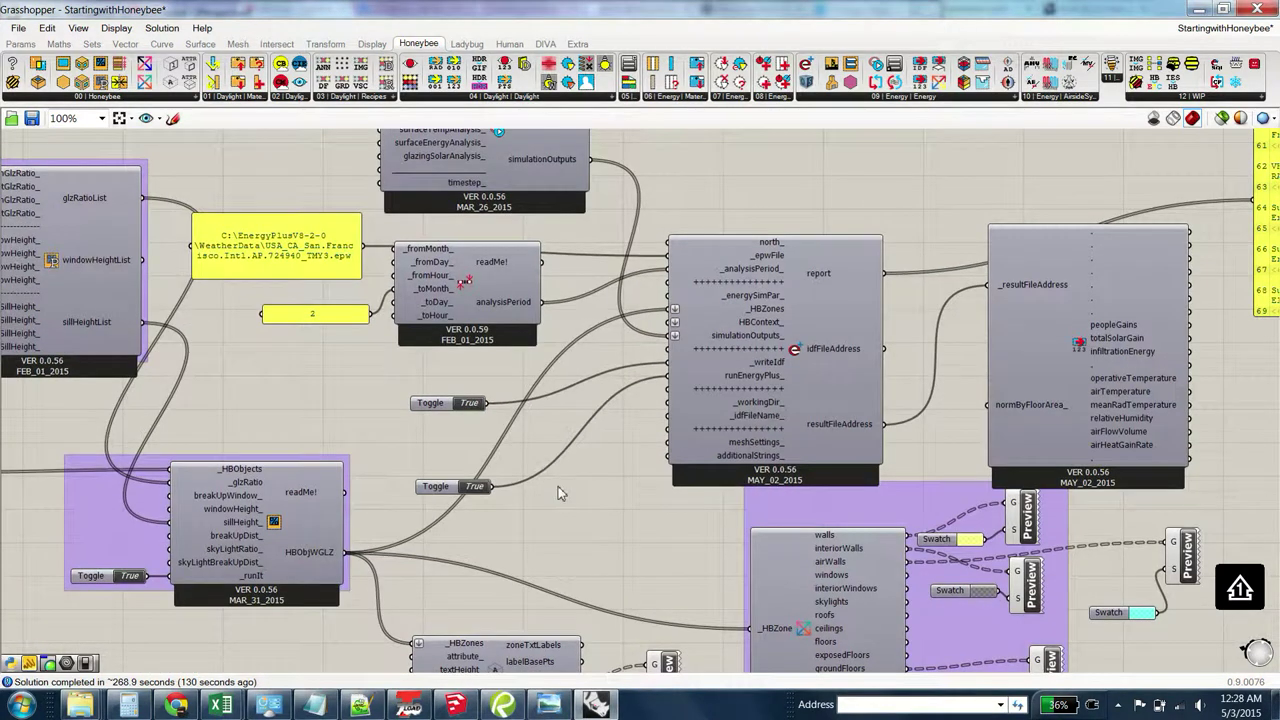
scroll(558, 486, "down", 2)
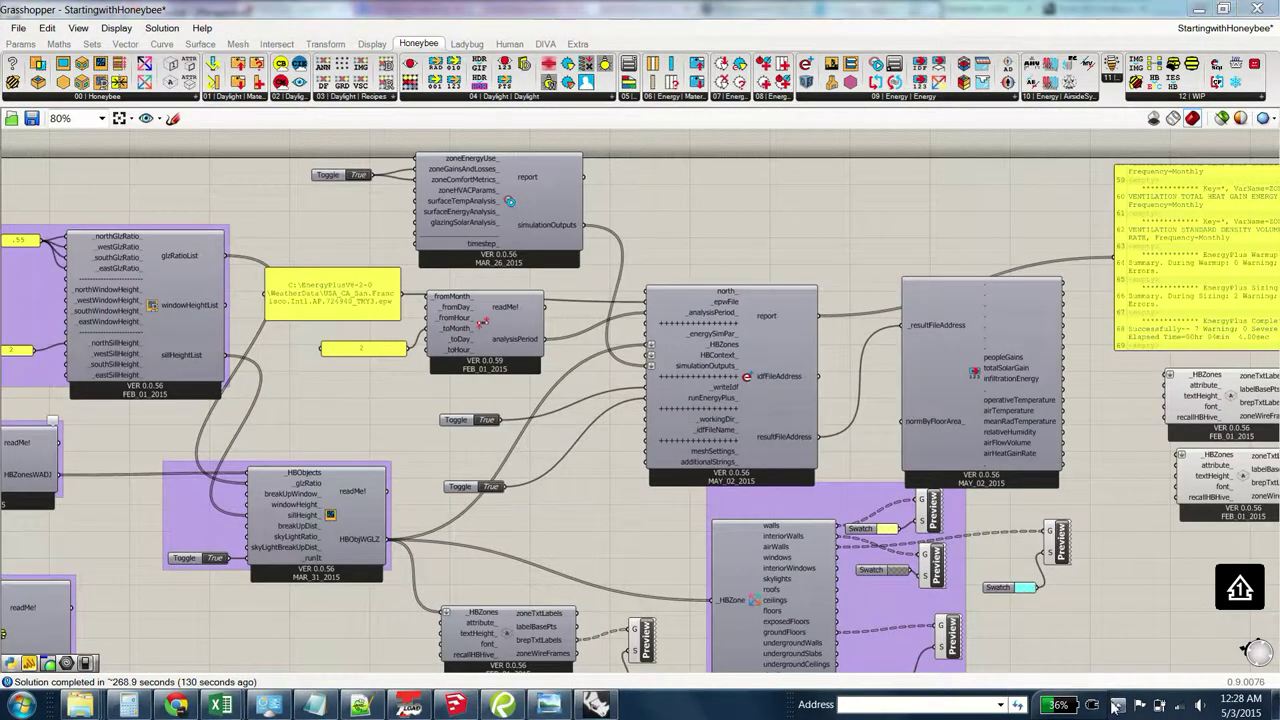